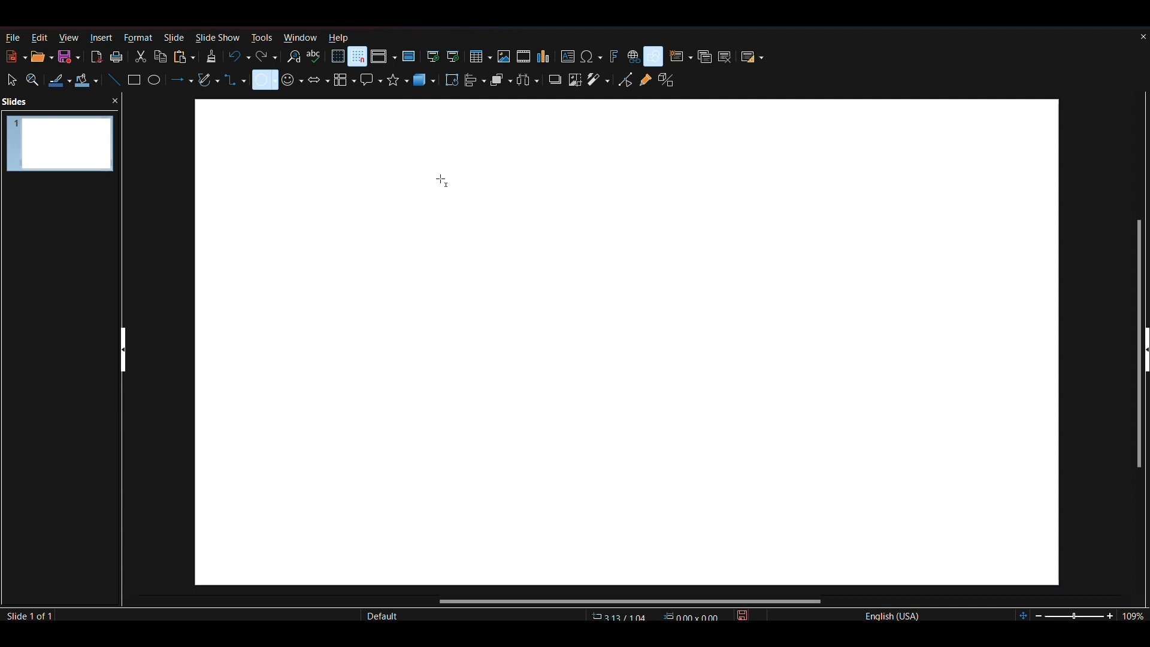
Draw a circle near the middle of the slide and enlarge it to about 5.25 by 5.00 in.
mouse_move(482, 160)
left_mouse_down()
mouse_move(767, 431)
mouse_move(839, 481)
left_mouse_up()
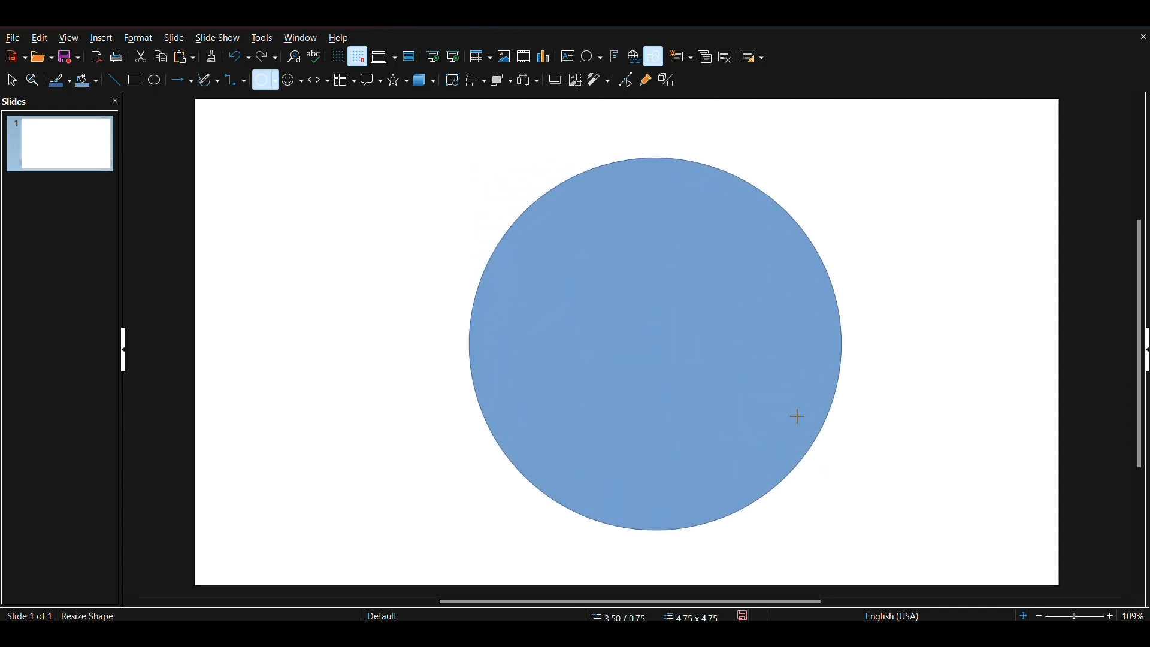
left_click_drag(674, 354, 635, 334)
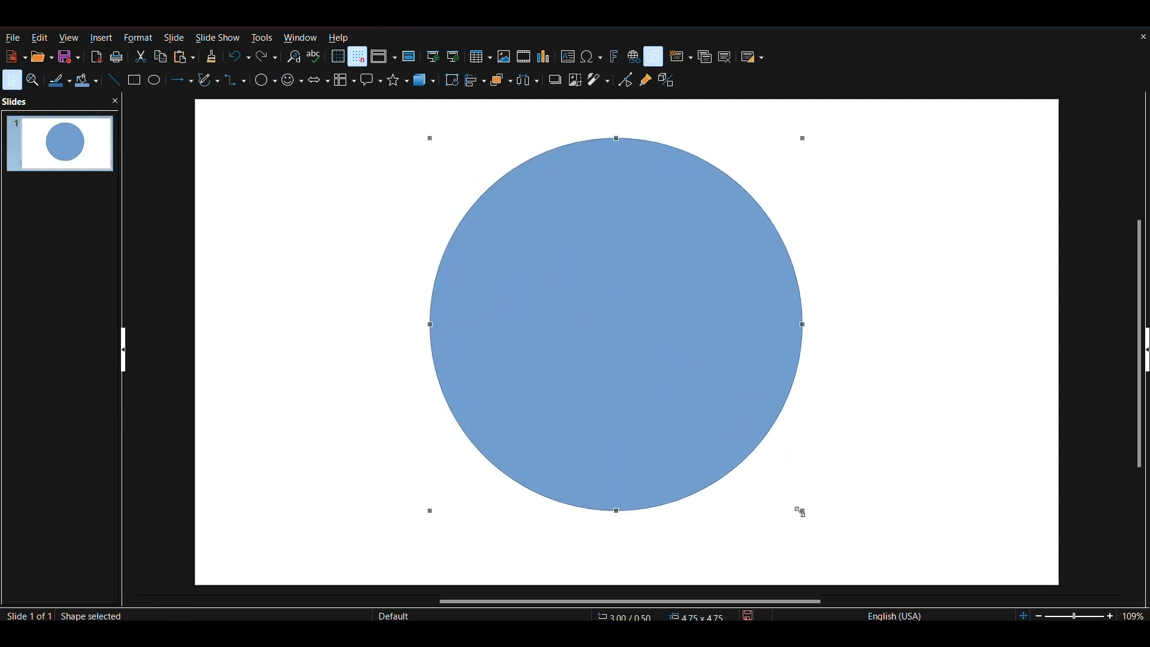
left_click_drag(802, 512, 822, 530)
left_click_drag(426, 336, 409, 335)
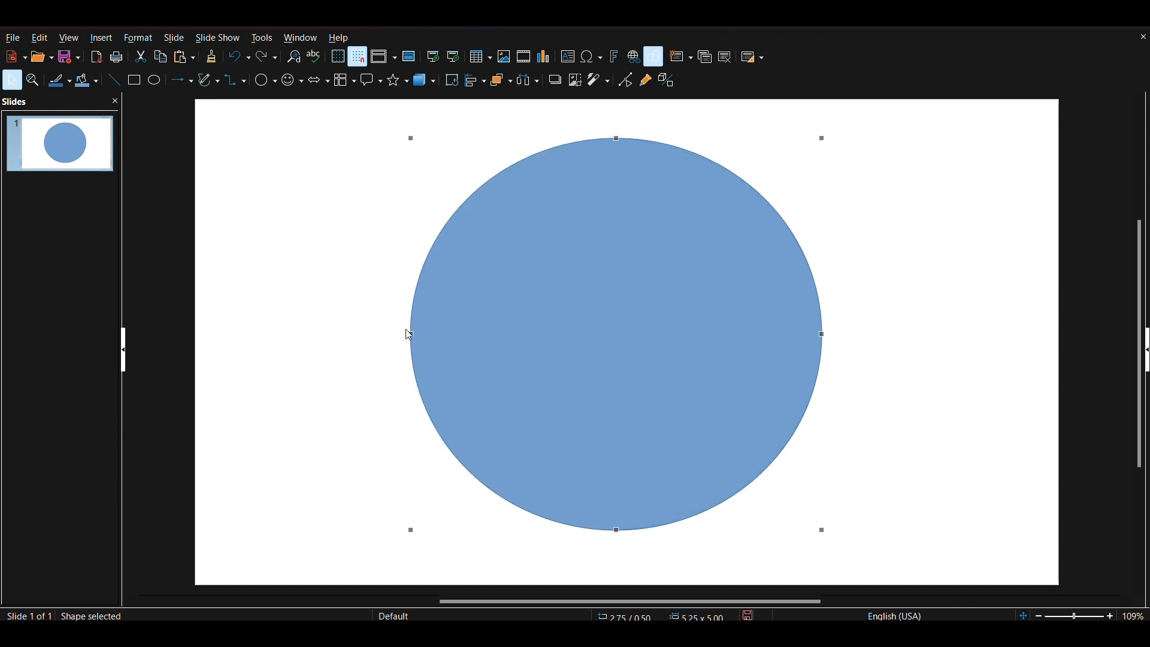
Remove the circle's area fill.
right_click(775, 308)
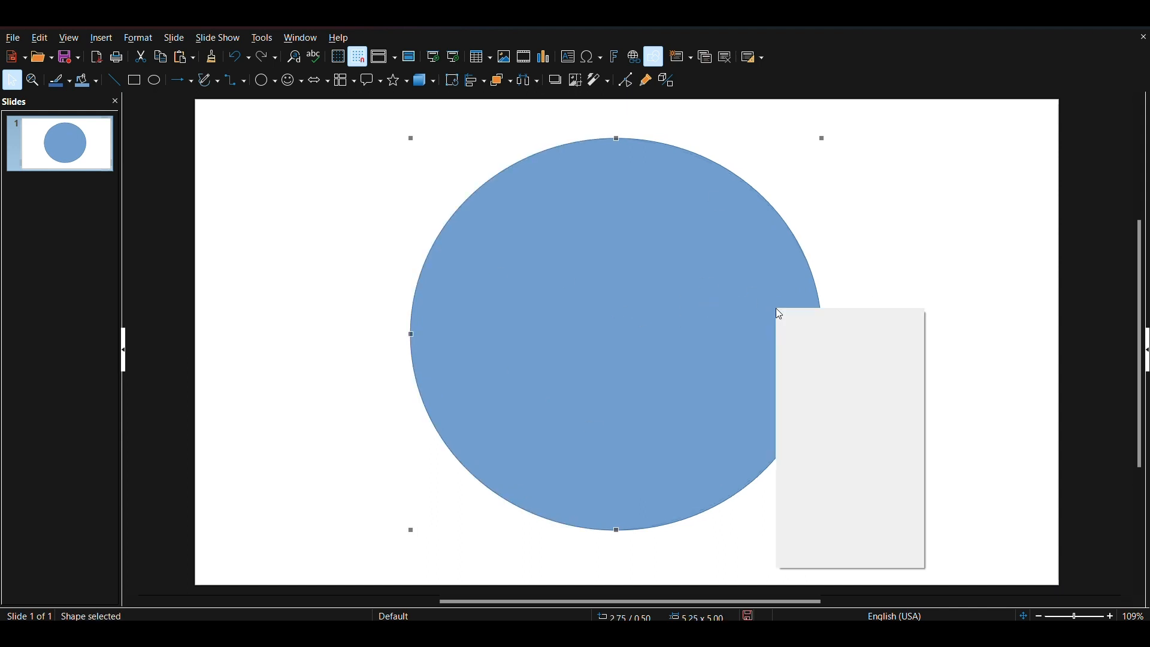
left_click(822, 442)
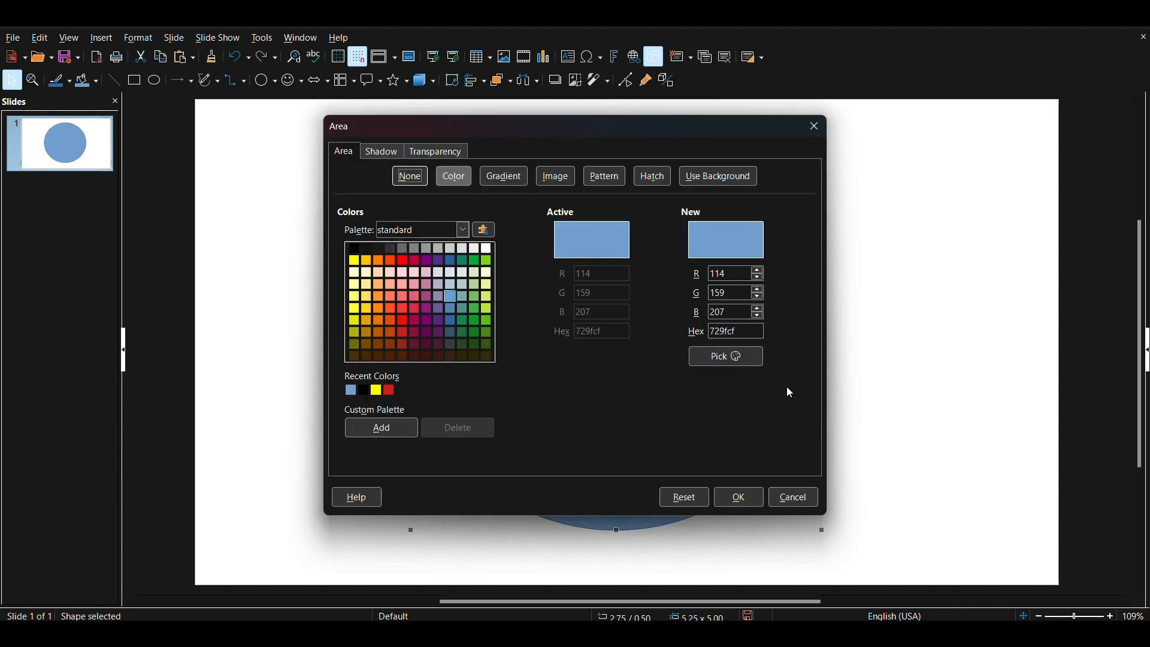
left_click(410, 176)
left_click(741, 496)
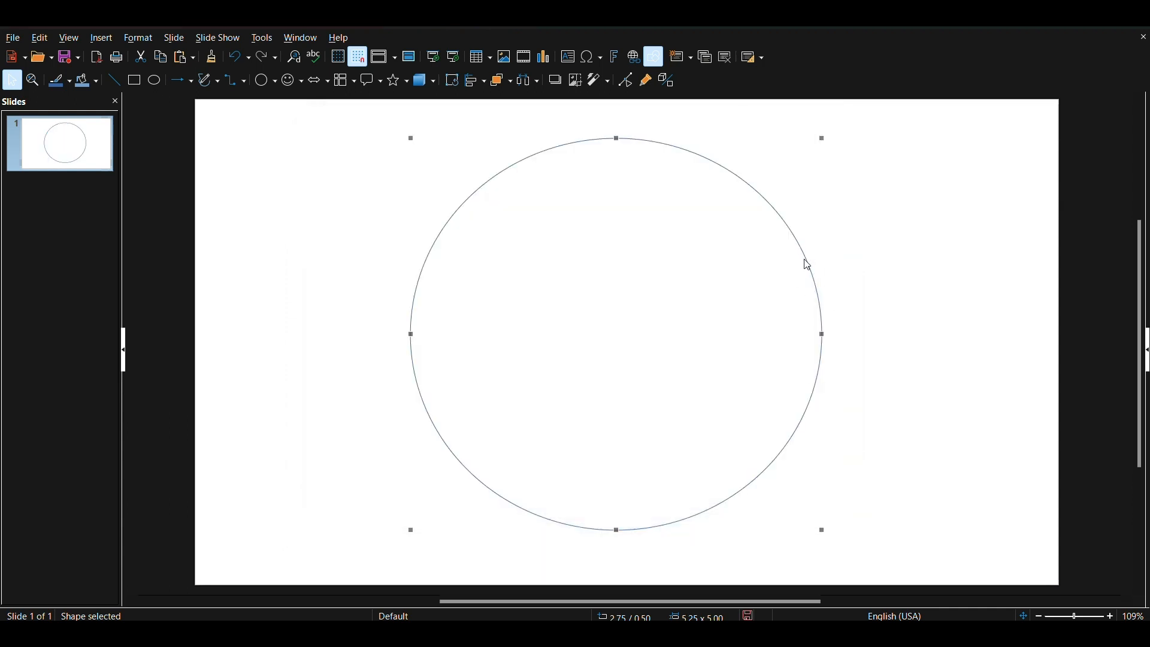
Set the circle's outline color to Black and increase its line thickness.
right_click(806, 264)
left_click(850, 379)
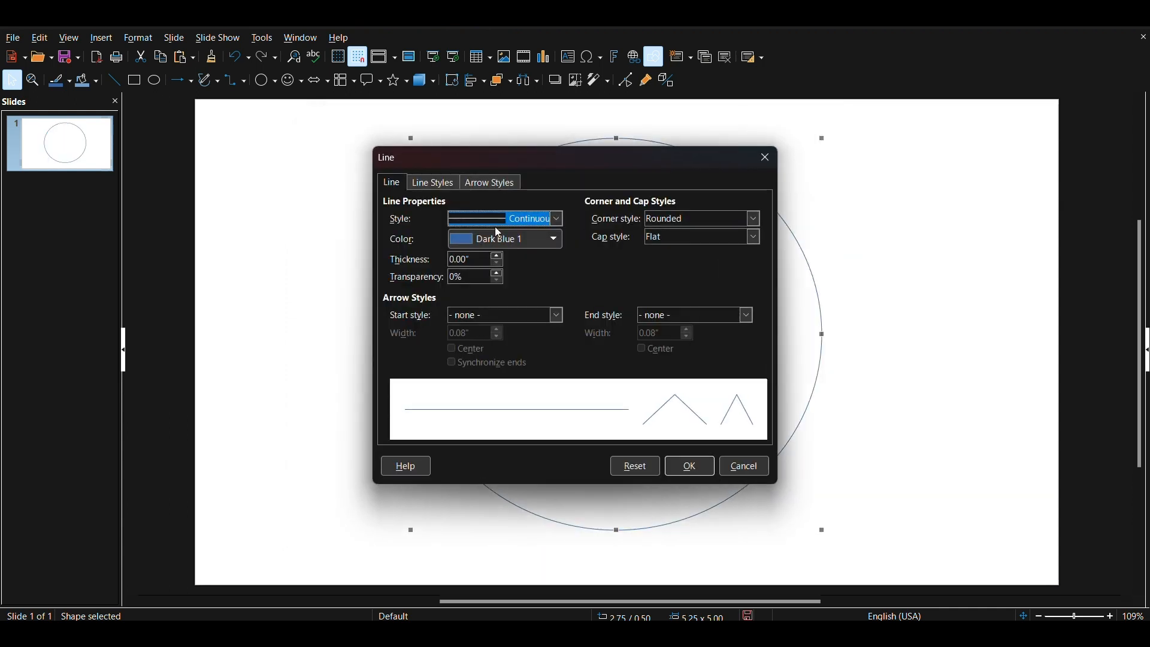
left_click(556, 235)
left_click(460, 274)
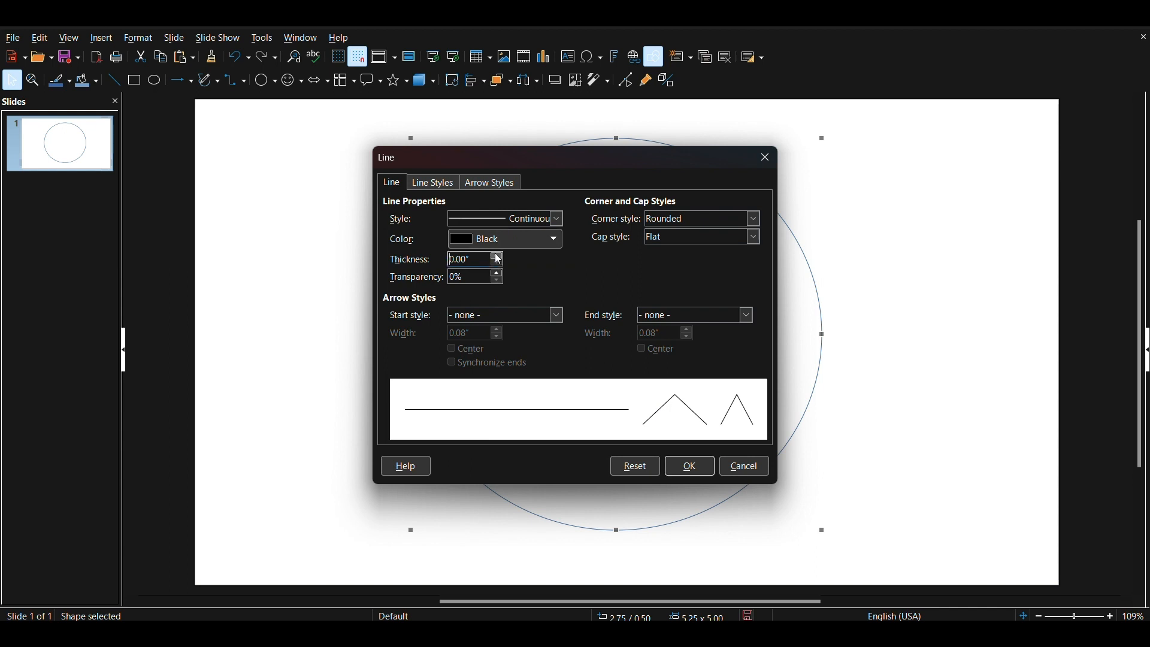
left_click(689, 466)
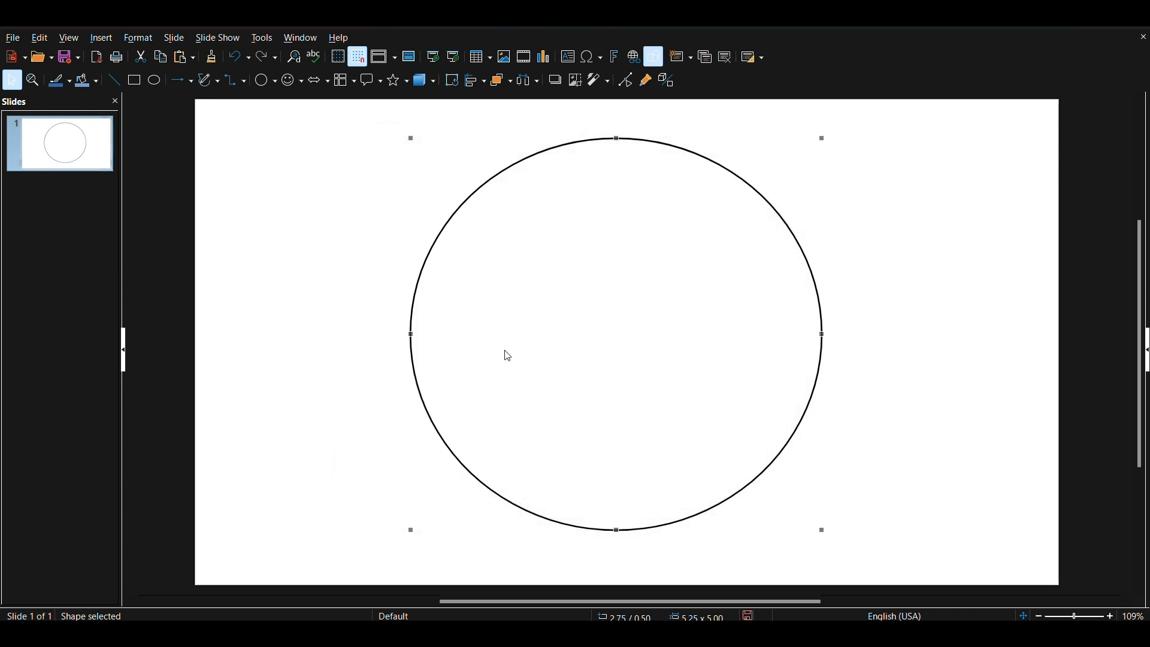
left_click(571, 351)
key("F2")
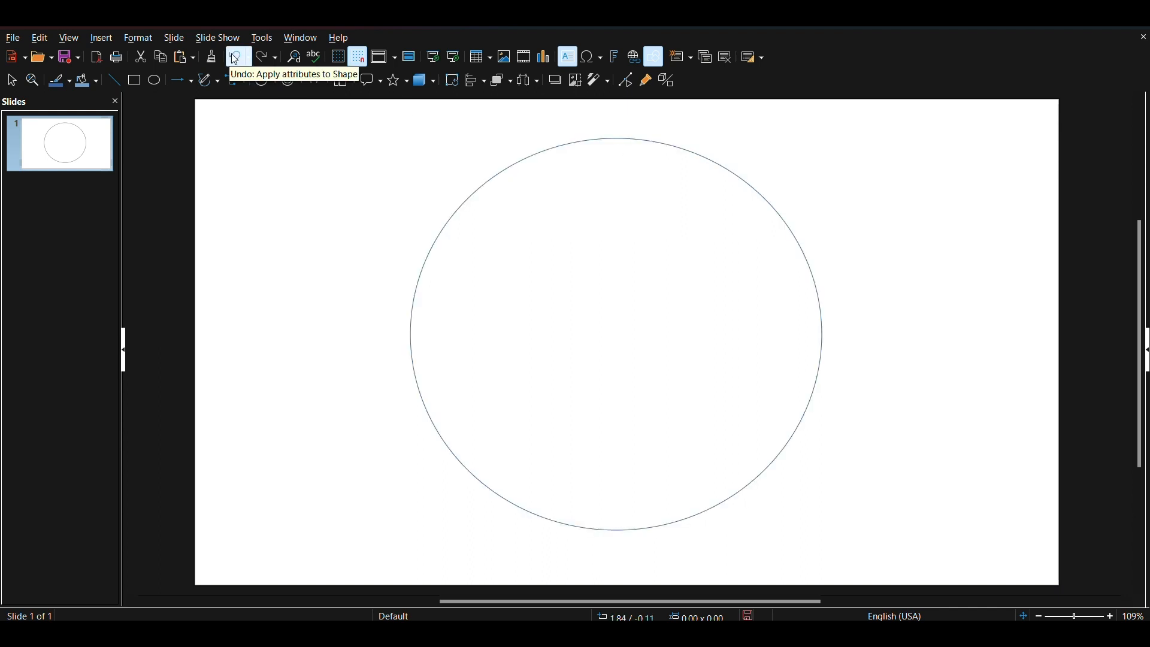
left_click(608, 138)
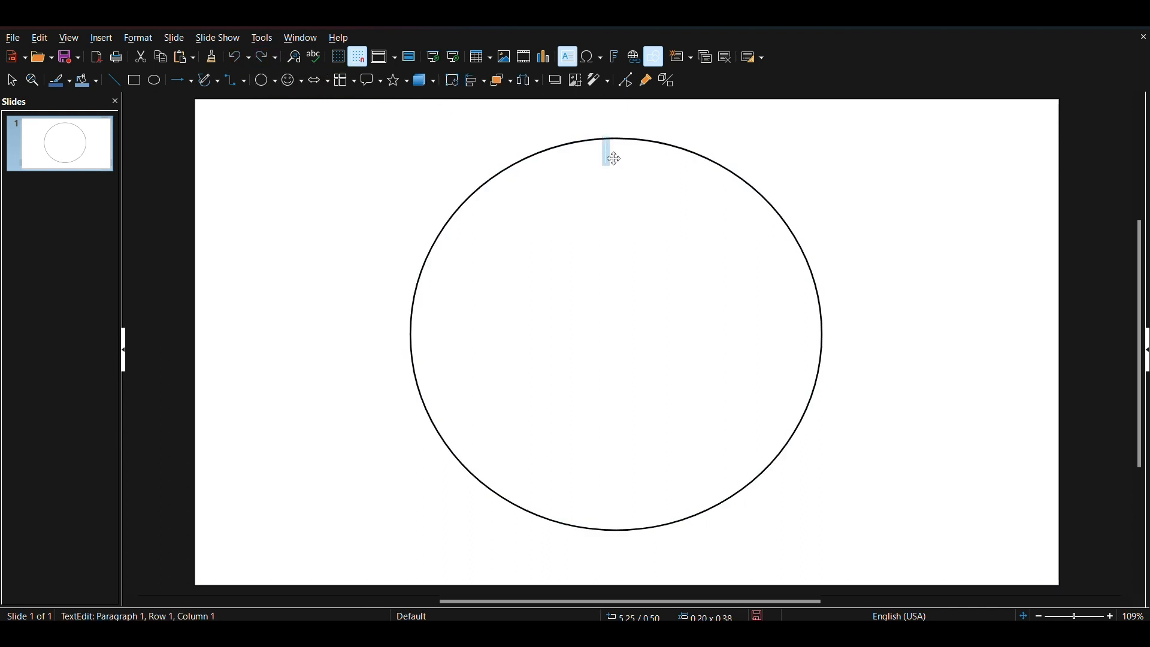
key("Escape")
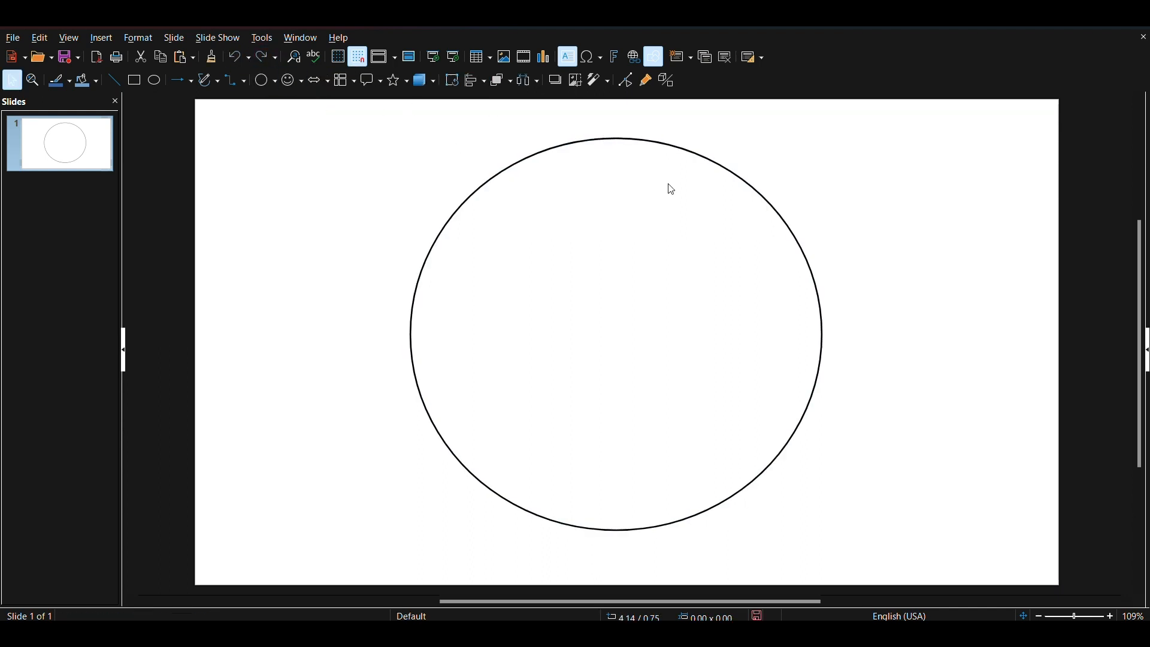
Draw a horizontal line about 5.25 in long across the circle and nudge it up slightly to serve as the diameter.
left_click(122, 82)
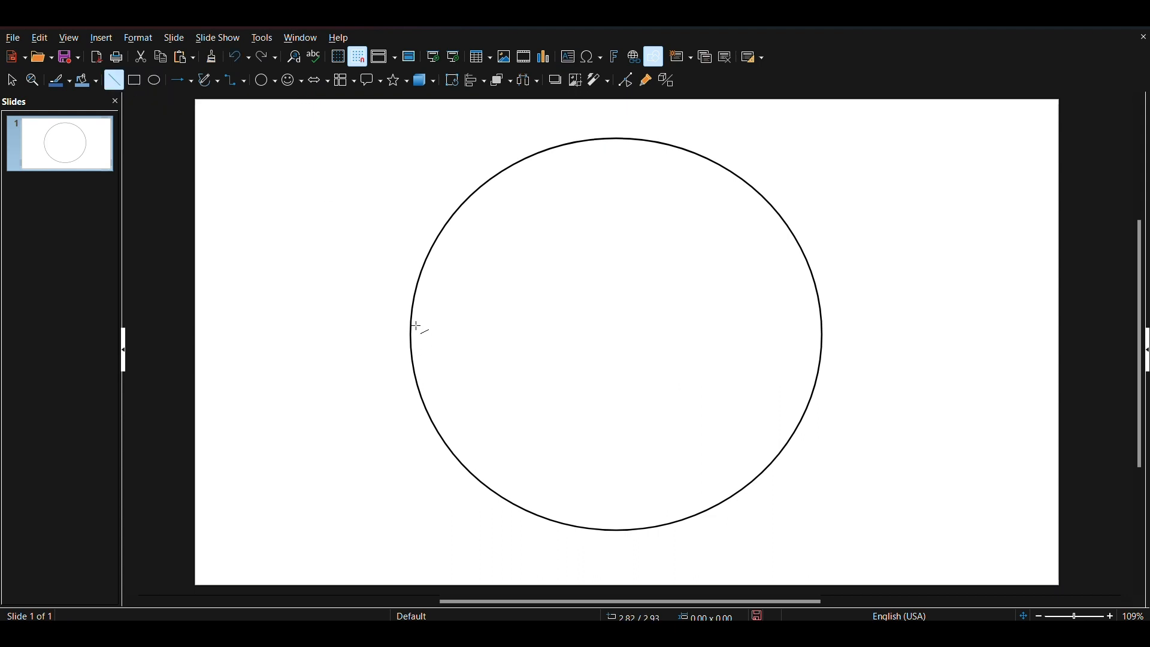
left_click_drag(412, 331, 822, 337)
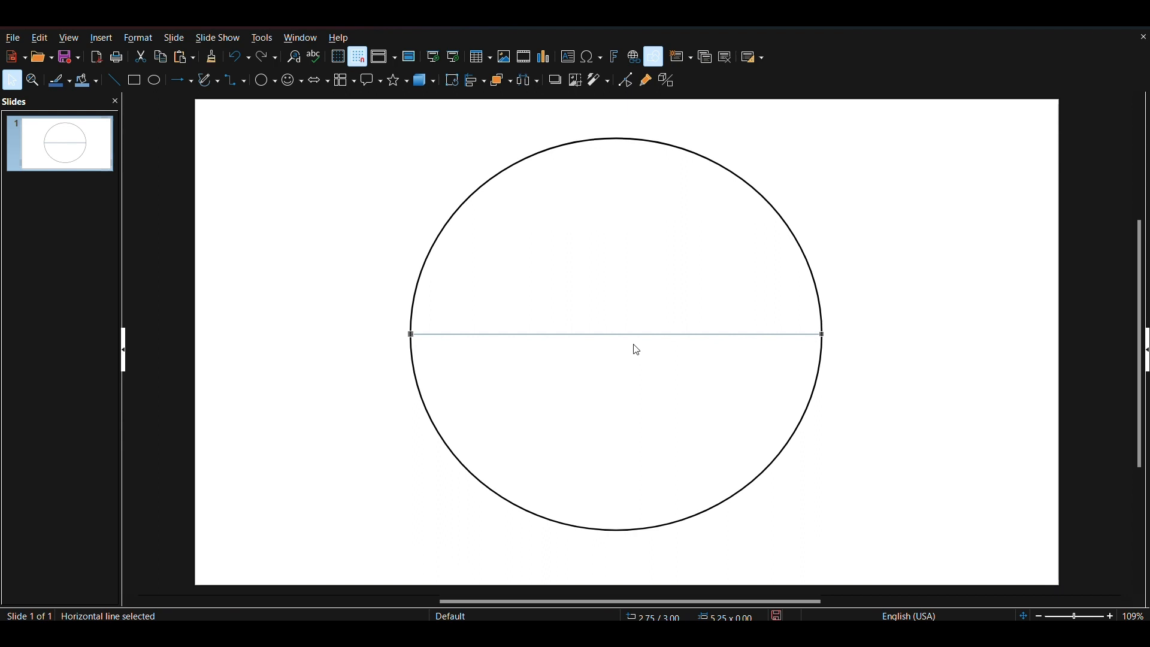
key("Up")
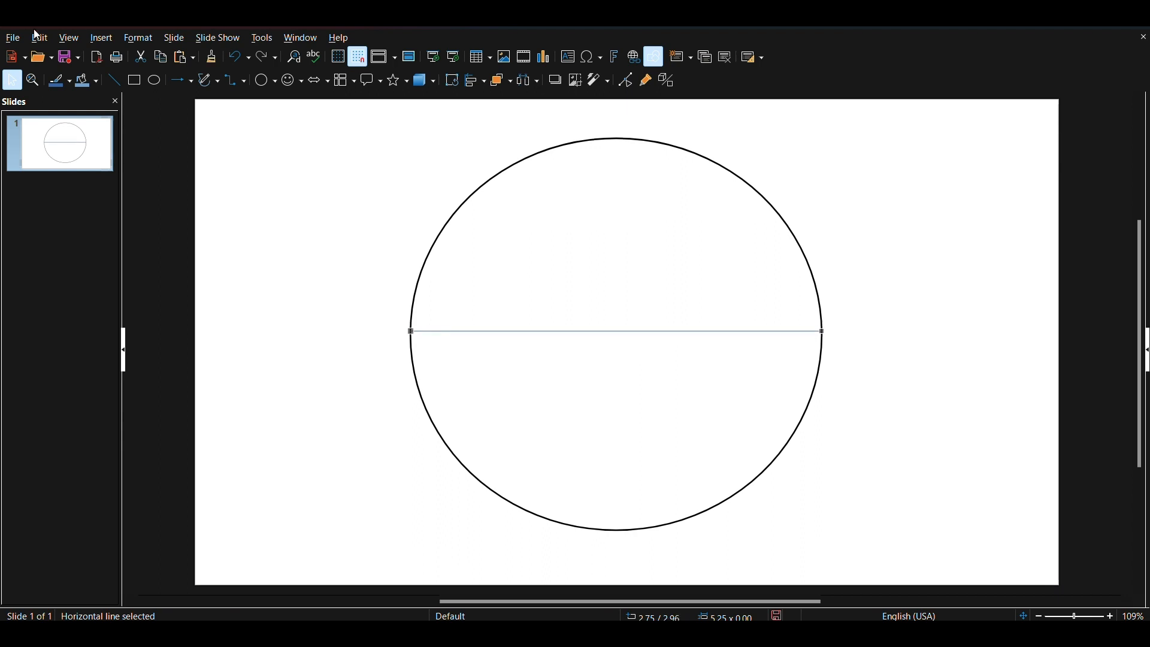
Draw a vertical line about 5.00 in long across the circle and nudge it right onto the circle's centre.
left_click(114, 80)
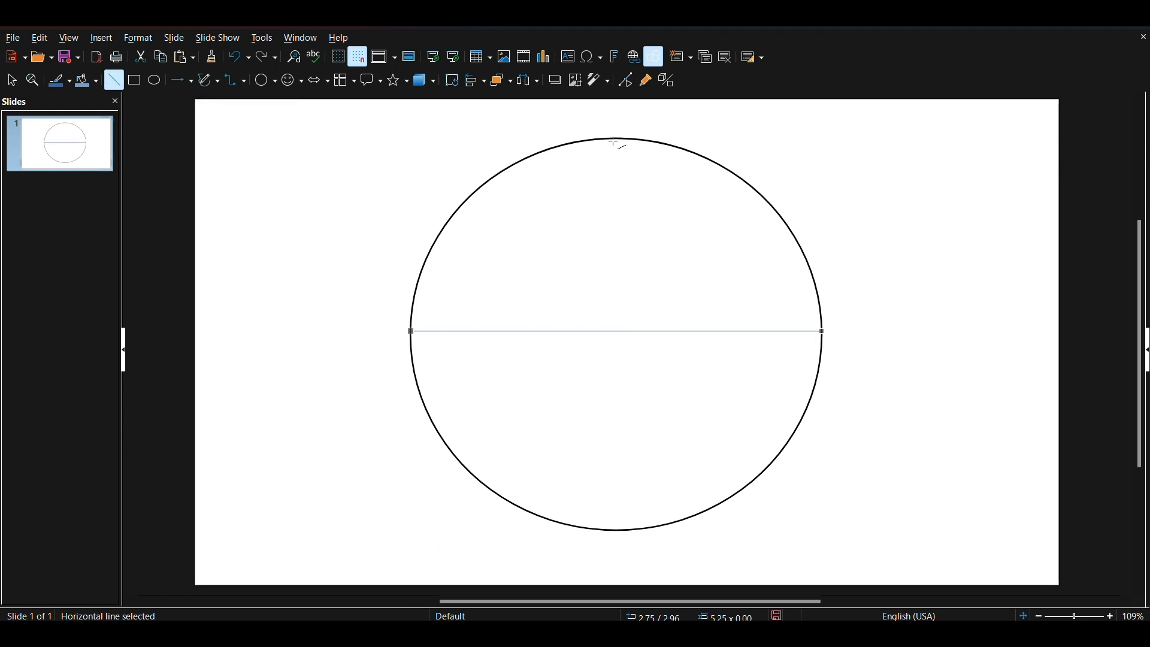
mouse_move(617, 141)
left_mouse_down()
mouse_move(623, 379)
mouse_move(598, 451)
mouse_move(601, 527)
left_mouse_up()
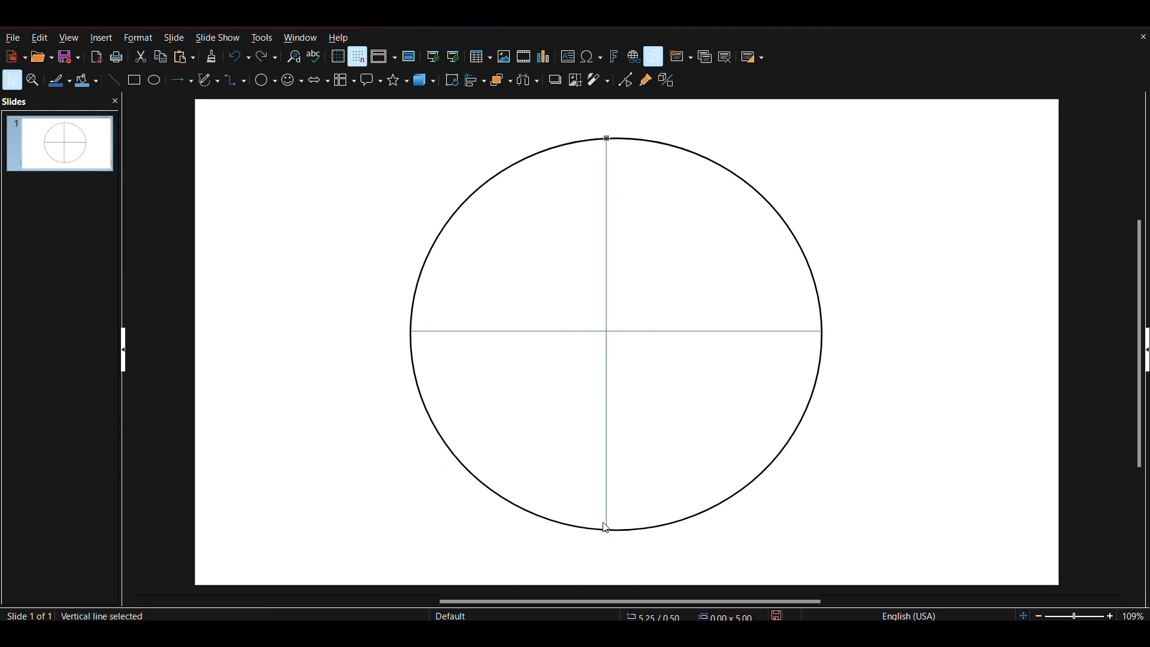
key("Right")
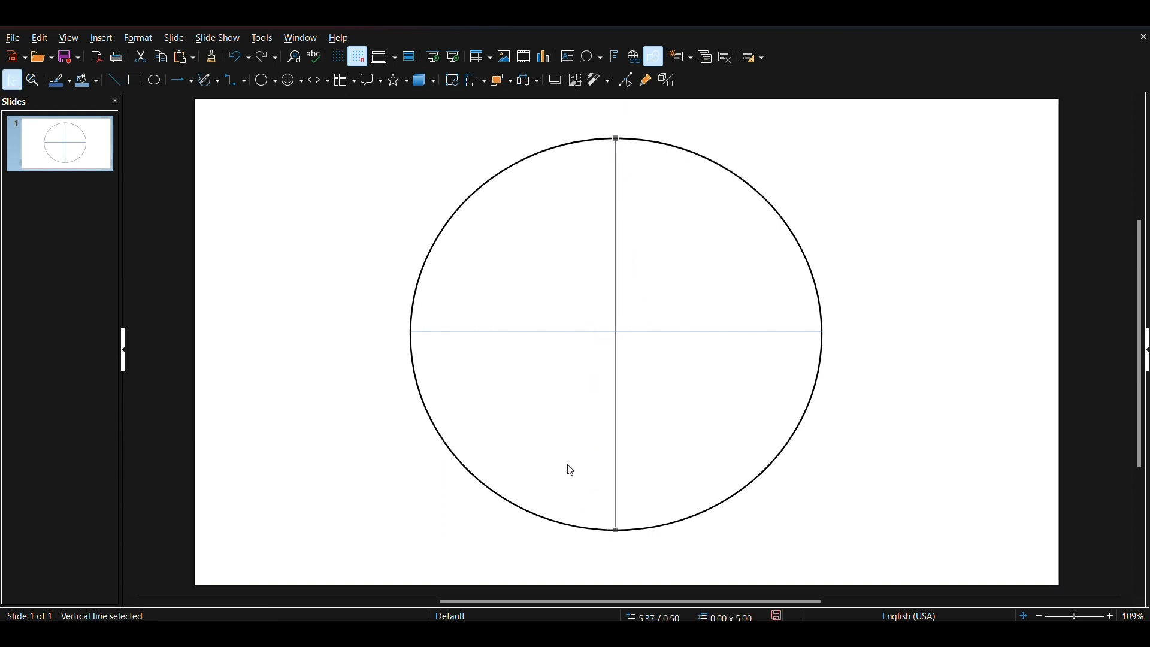
Duplicate the vertical line and tilt the copy into a descending diagonal of about 3.25 by 3.50 in through the circle's centre.
right_click(614, 330)
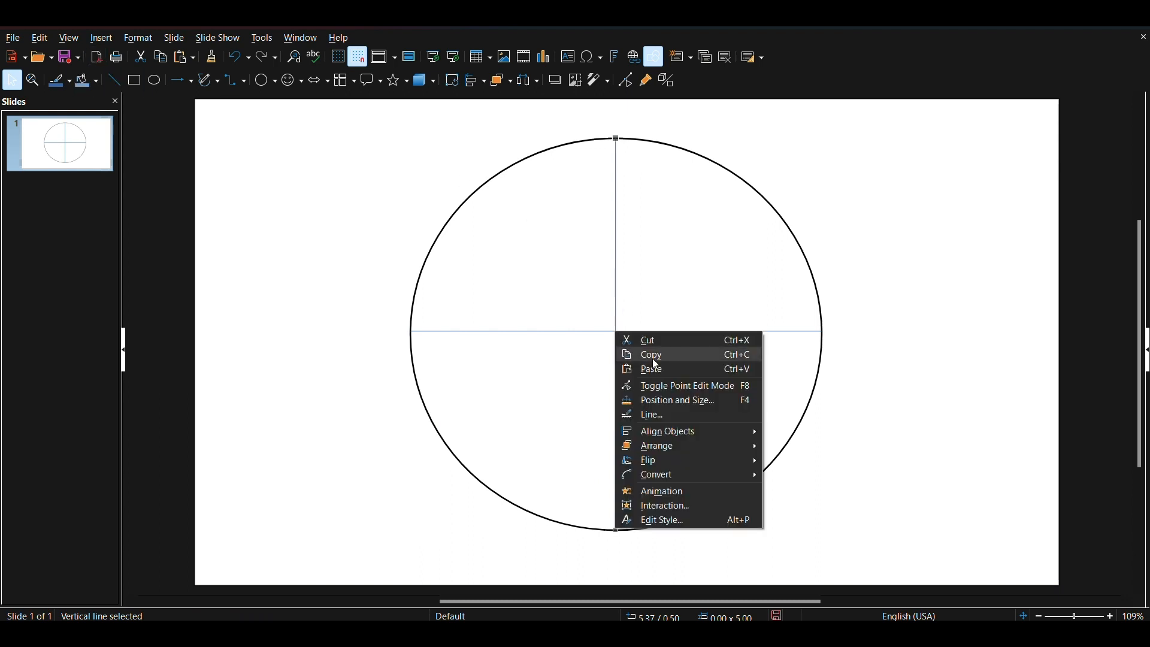
left_click(549, 375)
right_click(551, 372)
left_click(591, 418)
left_click_drag(613, 331, 573, 354)
left_click_drag(566, 158, 430, 178)
left_click_drag(566, 550, 685, 451)
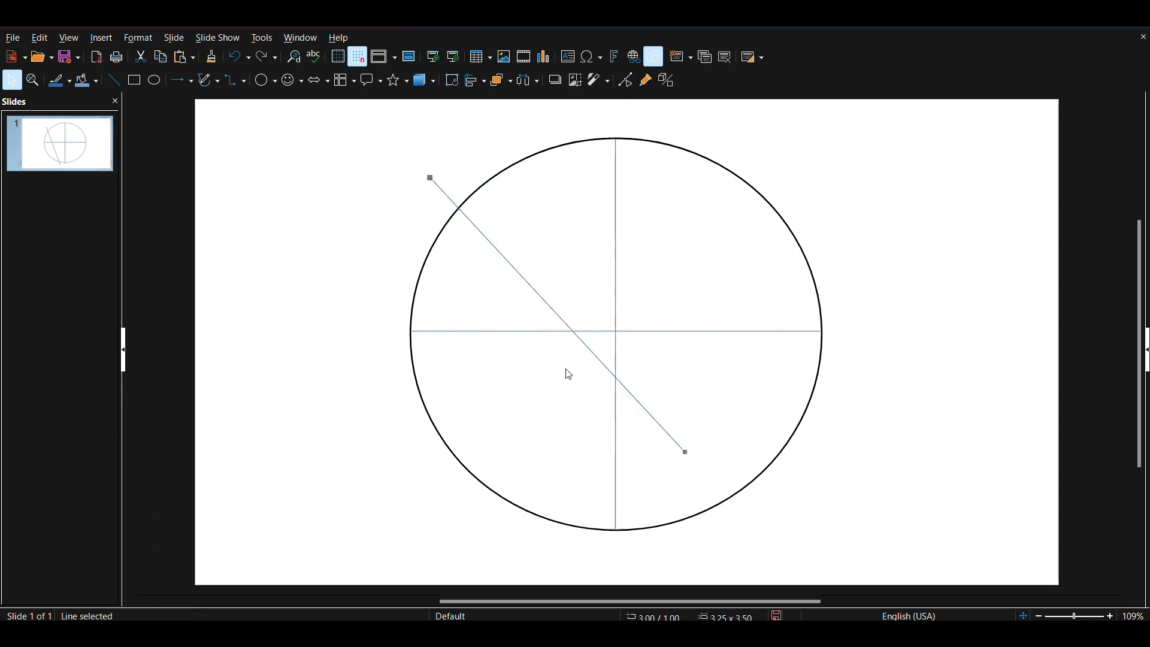
left_click_drag(569, 329, 627, 345)
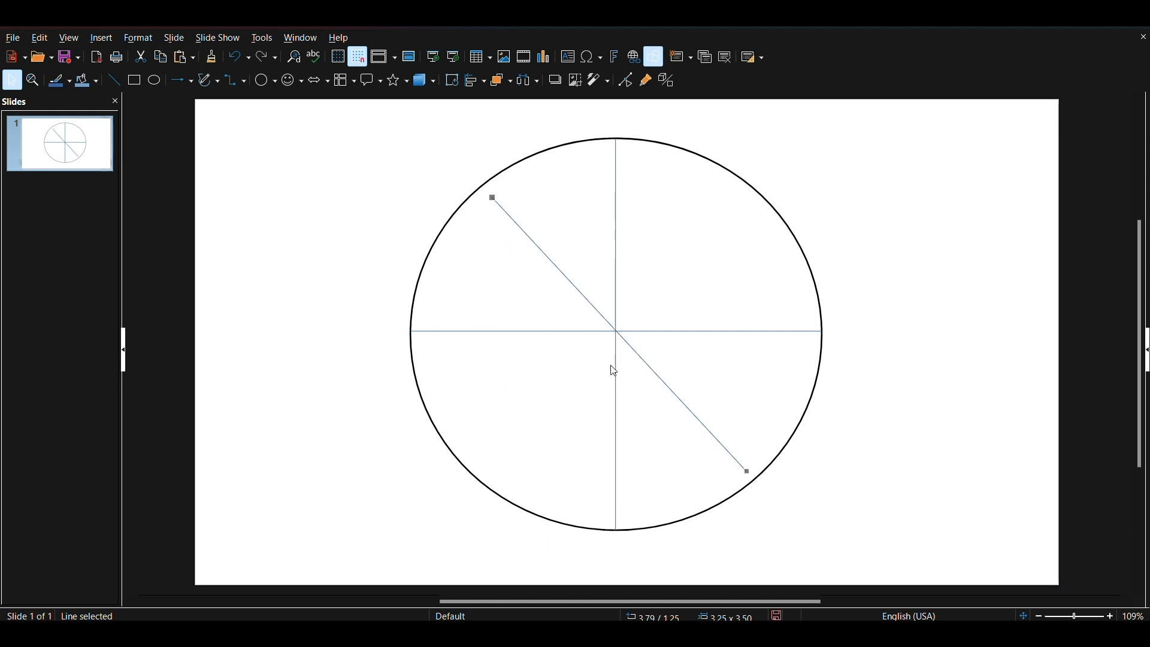
Paste another copy of the vertical line and tilt it into a steeper descending diagonal through the circle's centre.
right_click(602, 314)
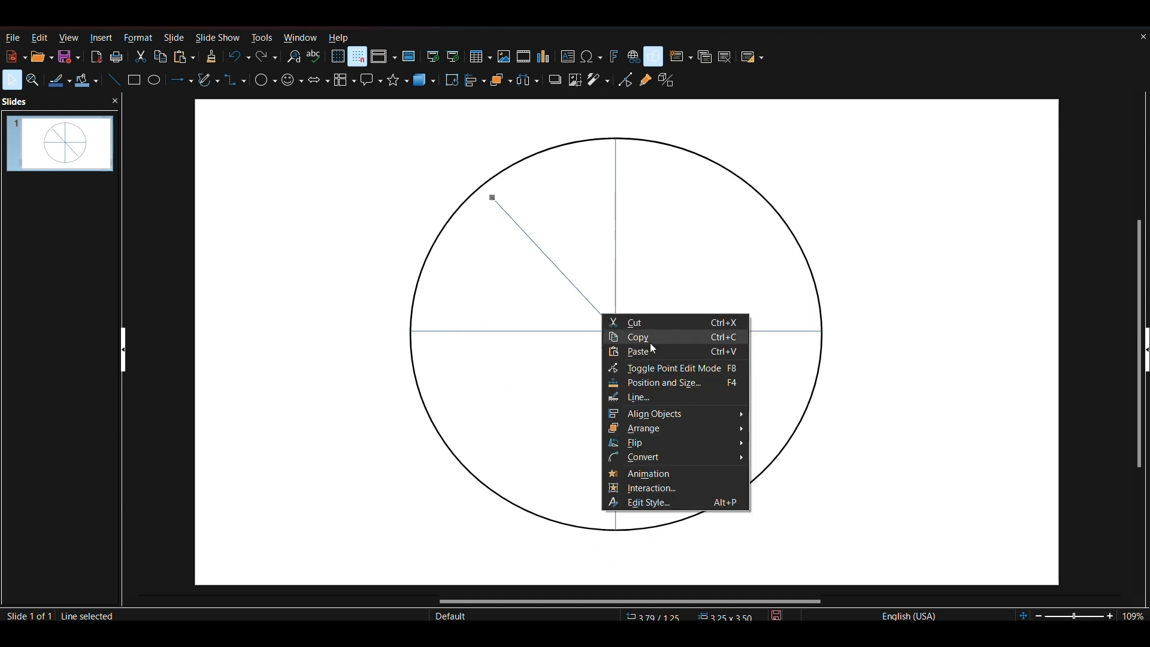
left_click(651, 351)
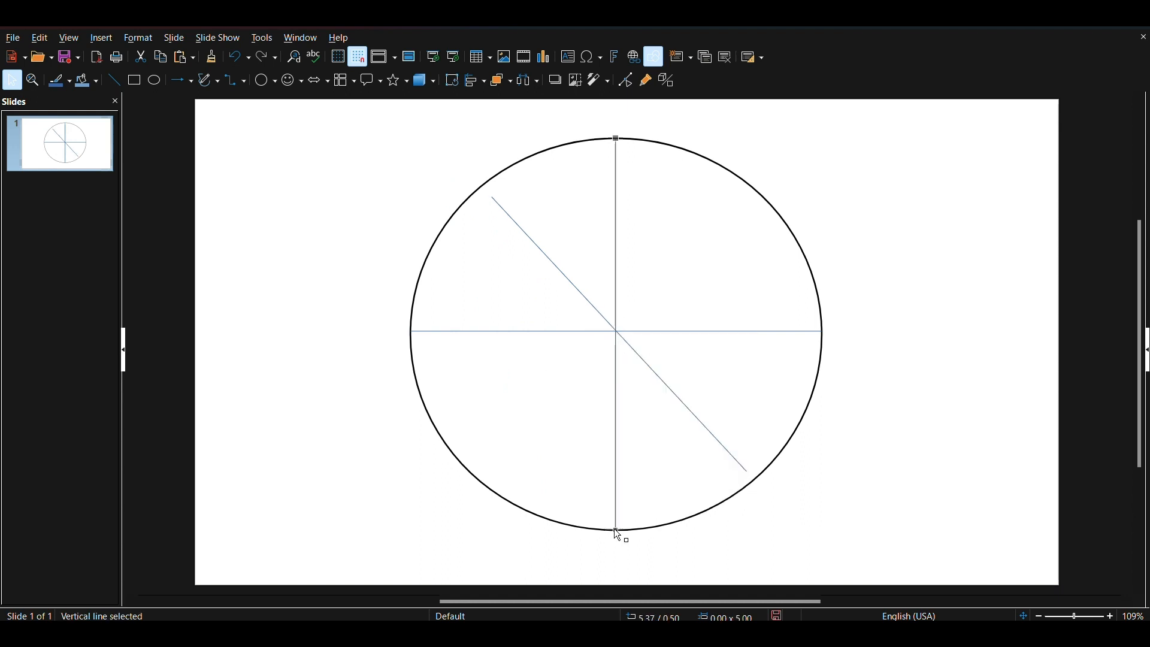
left_click_drag(616, 530, 685, 510)
left_click_drag(616, 144, 534, 174)
left_click_drag(687, 514, 776, 446)
Respace the two descending diagonals through the centre, the shallower about 3.75 by 2.50 in and the steeper about 2.50 by 3.75 in.
left_click(722, 448)
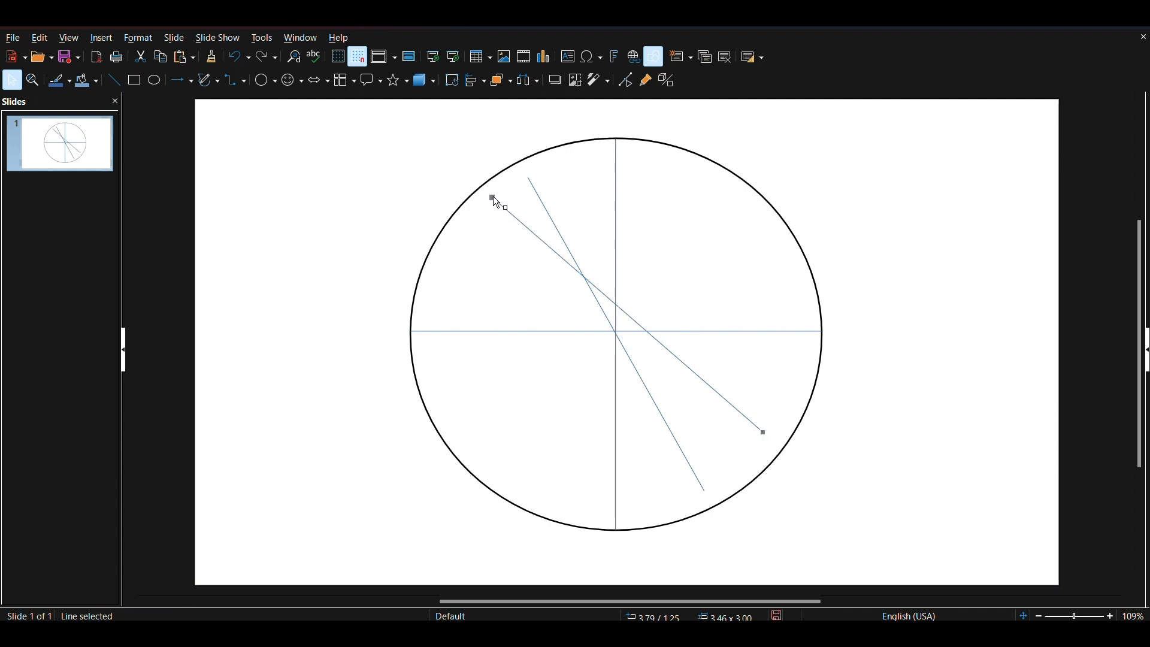
left_click_drag(494, 197, 479, 245)
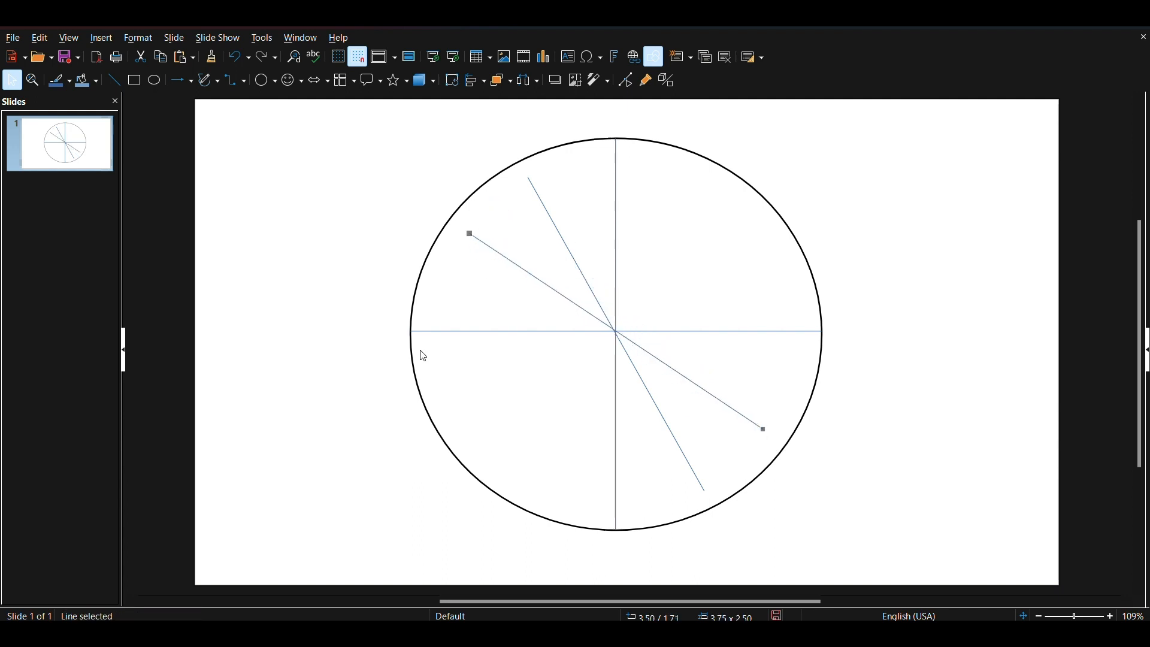
left_click(574, 258)
left_click_drag(704, 490, 724, 472)
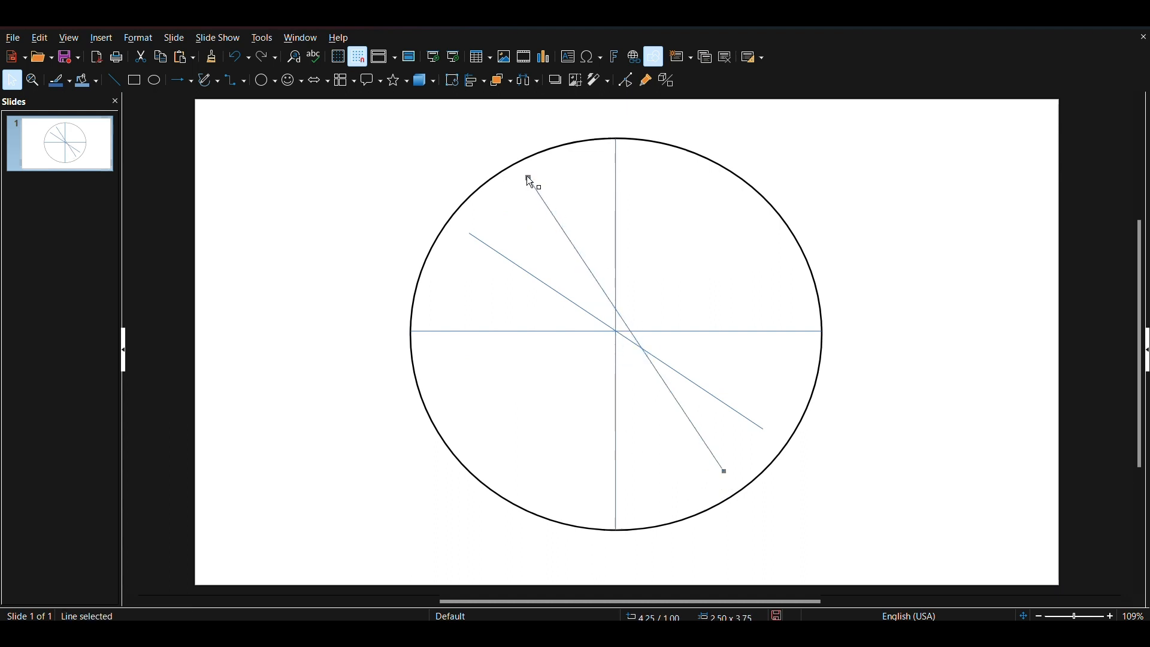
left_click_drag(531, 183, 516, 188)
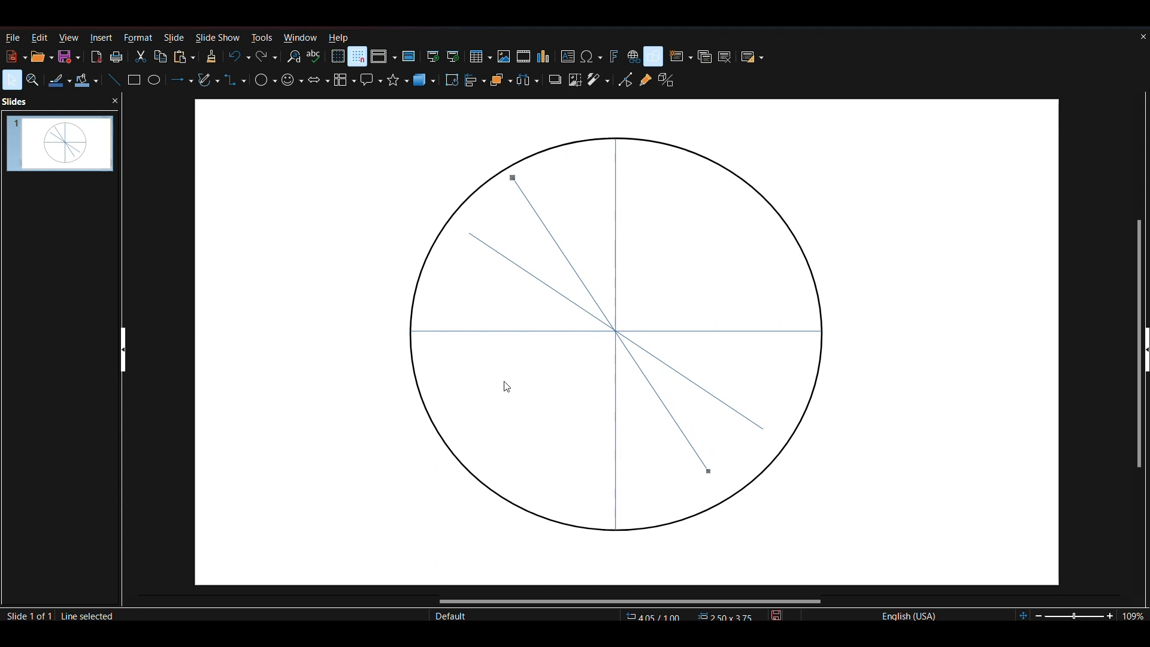
Draw a shallow ascending diagonal of about 4.25 by 1.91 in through the circle's centre.
left_click(114, 80)
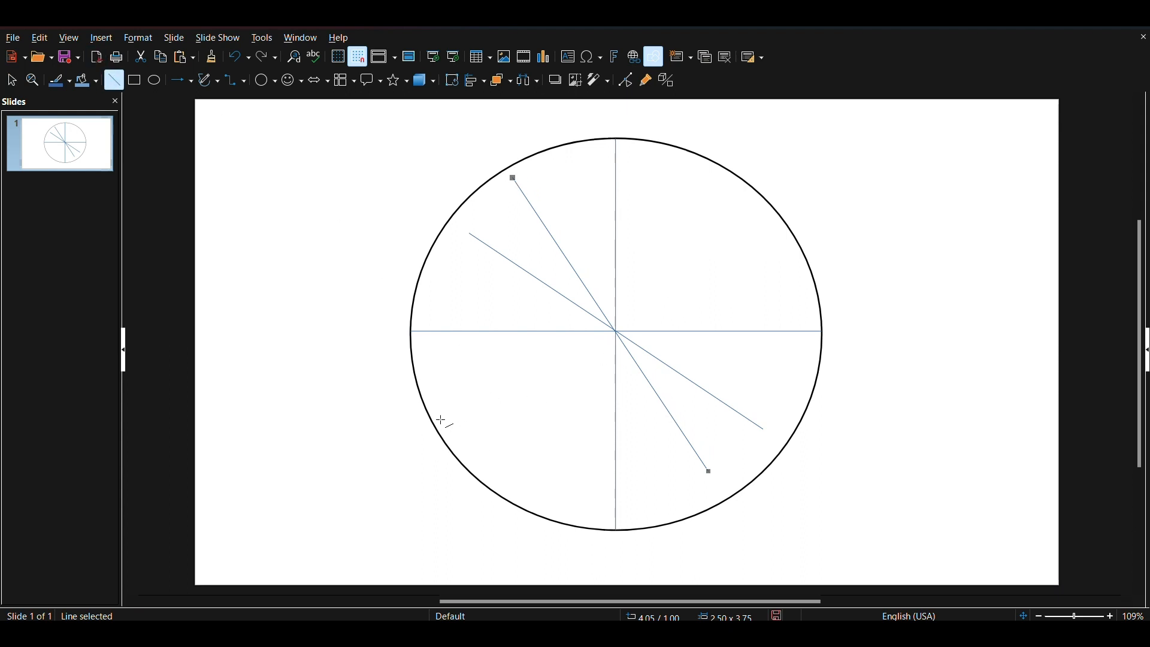
left_click_drag(449, 412, 783, 264)
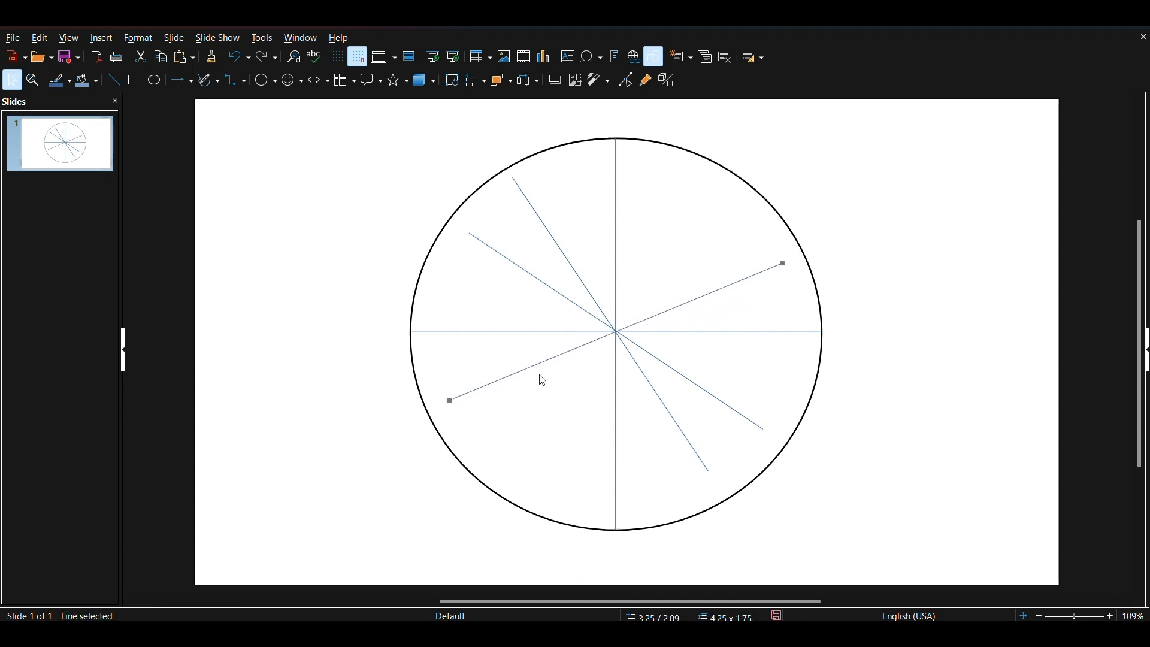
left_click_drag(452, 406, 453, 409)
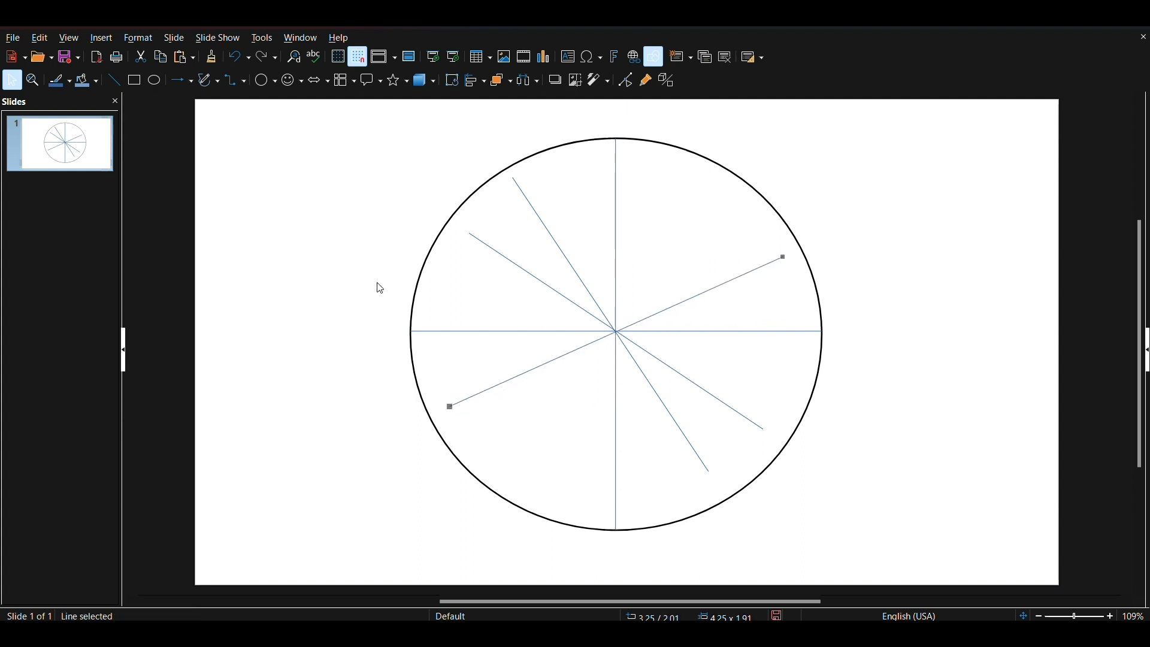
Draw a steeper ascending diagonal of about 2.75 by 3.50 in and nudge it left onto the circle's centre.
left_click(114, 80)
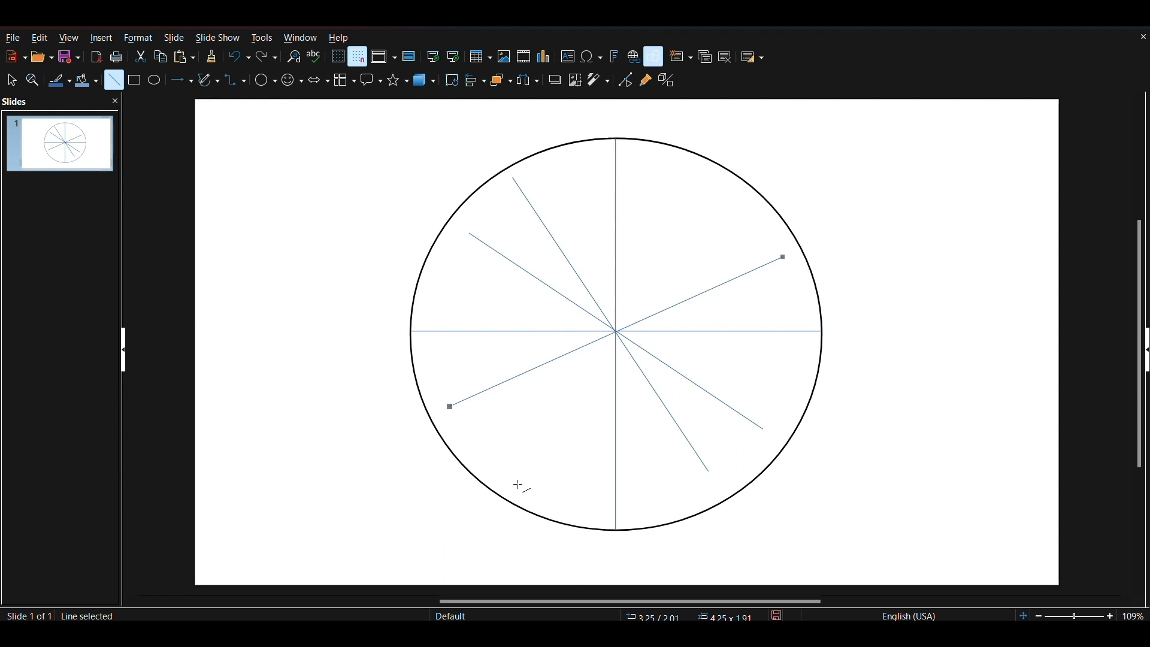
left_click_drag(509, 471, 724, 197)
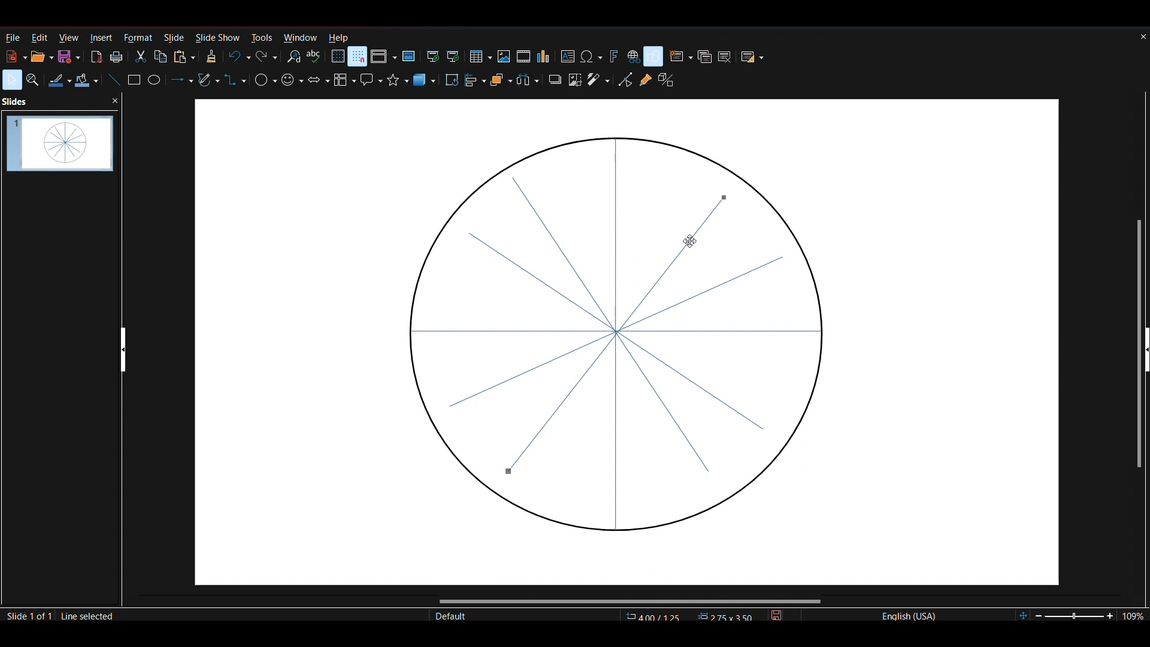
key("Left")
Flatten the shallower descending diagonal slightly and shorten the steeper one to about 2.30 by 3.50 in, keeping both through the centre.
left_click(491, 249)
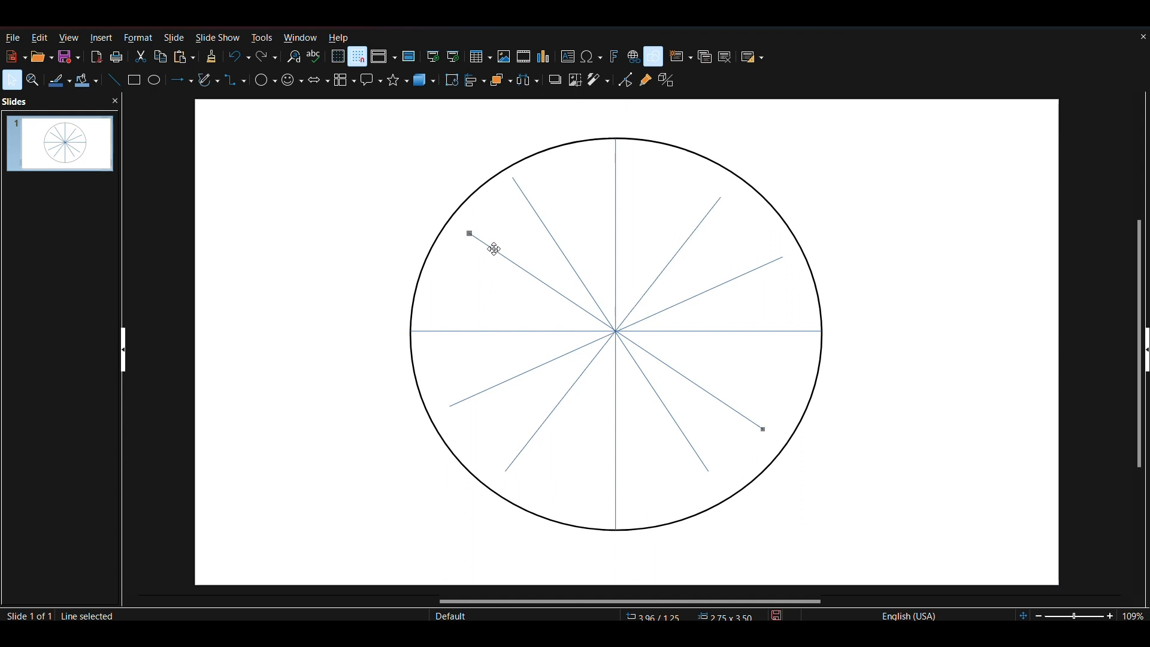
left_click(470, 233)
left_click_drag(470, 232, 466, 248)
left_click(530, 203)
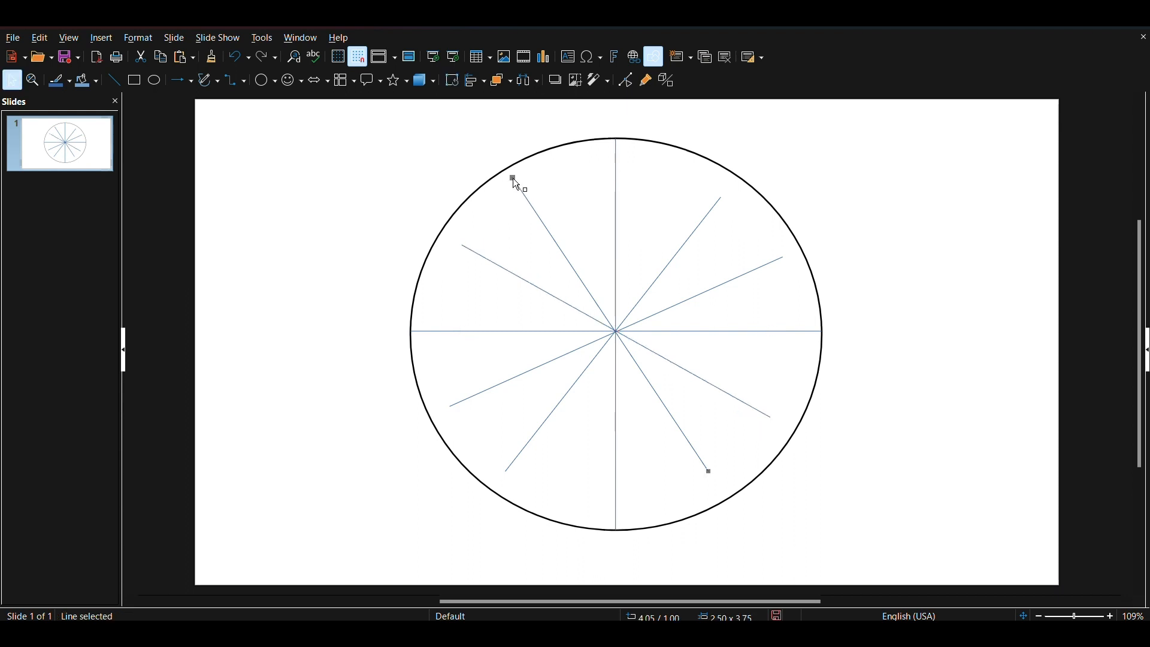
left_click_drag(512, 178, 525, 196)
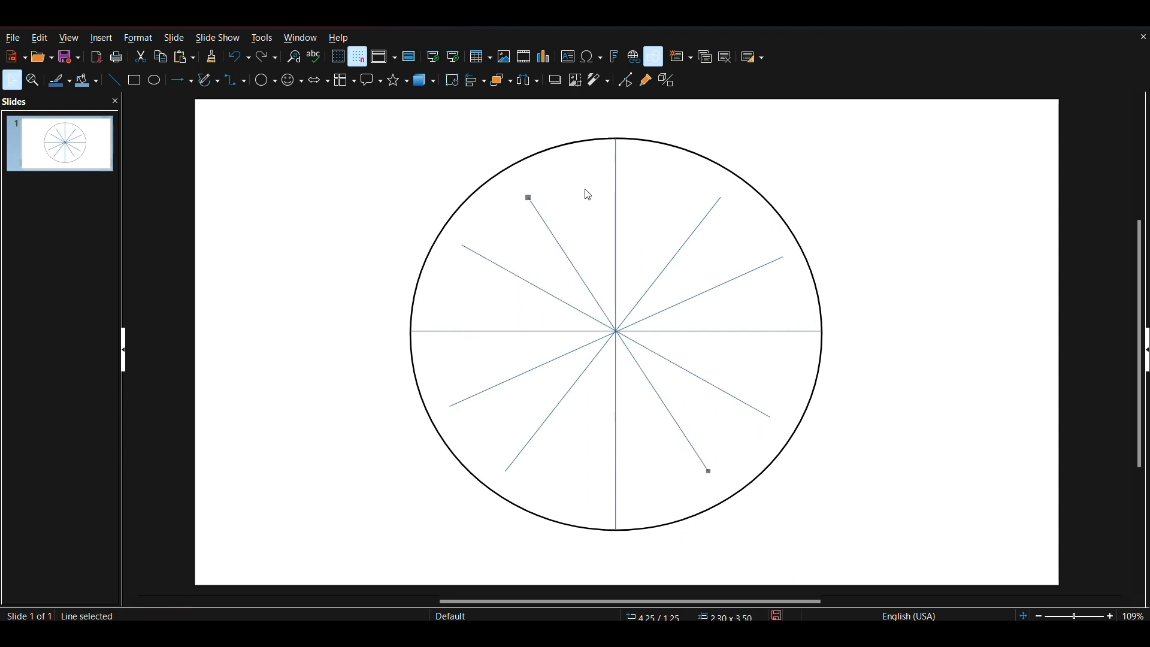
Shorten the vertical line at both ends to 4.00 in, leaving space inside the circle.
left_click(616, 195)
left_click_drag(616, 140, 616, 179)
left_click_drag(616, 531, 617, 495)
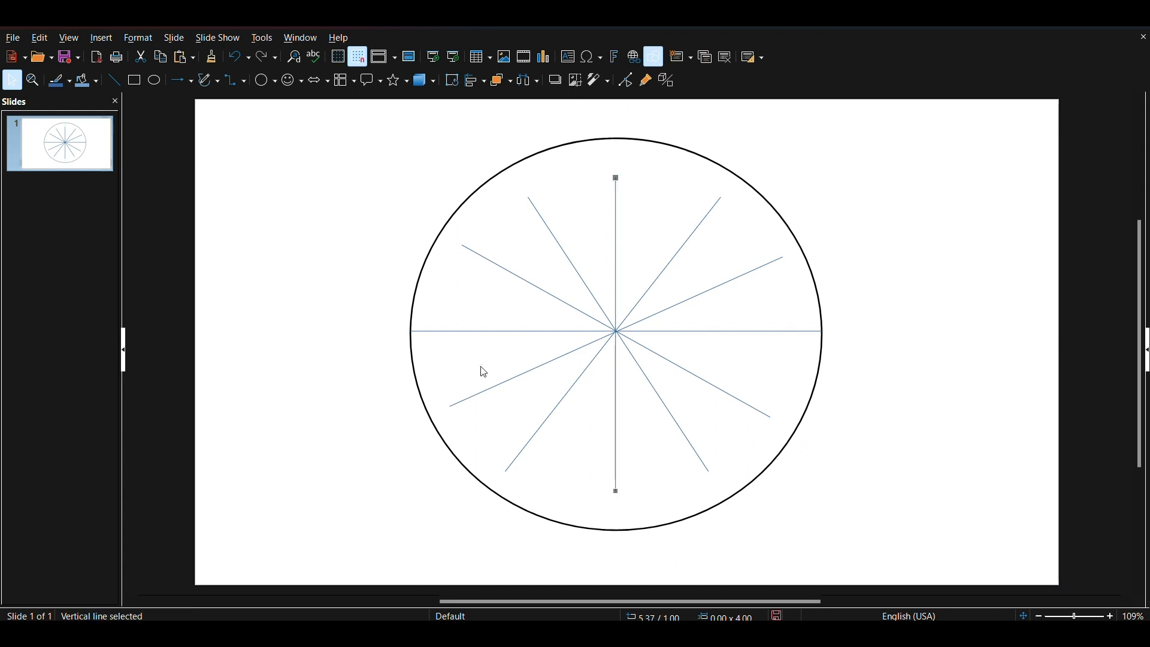
Shorten the horizontal line at both ends so a small gap separates each end from the circle's outline.
left_click(469, 334)
left_click(419, 331)
left_click_drag(419, 331, 437, 332)
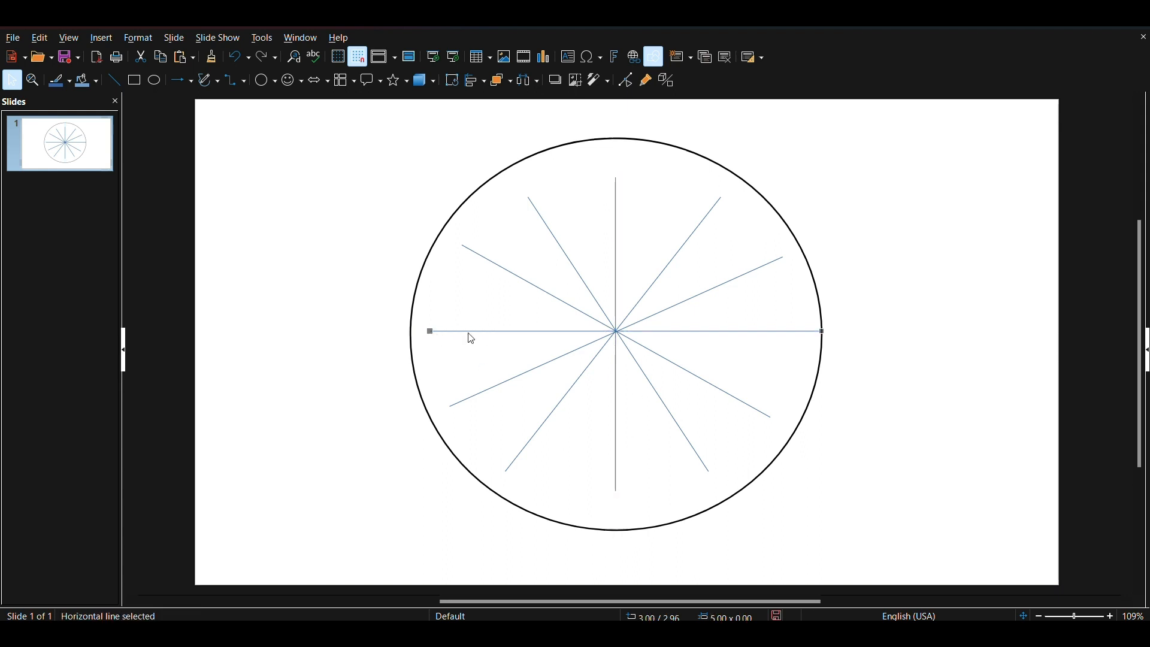
left_click_drag(816, 337, 796, 332)
left_click(832, 229)
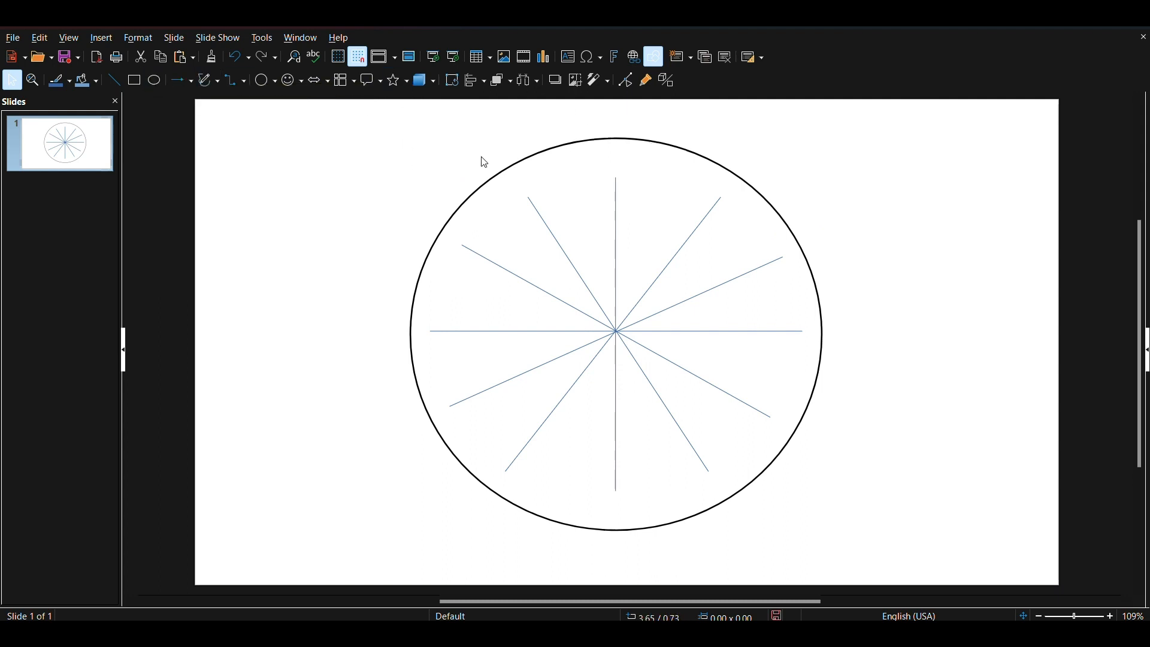
Add a text box reading 12 between the circle's top and the vertical line, and nudge it left to centre it above the line.
left_click(100, 38)
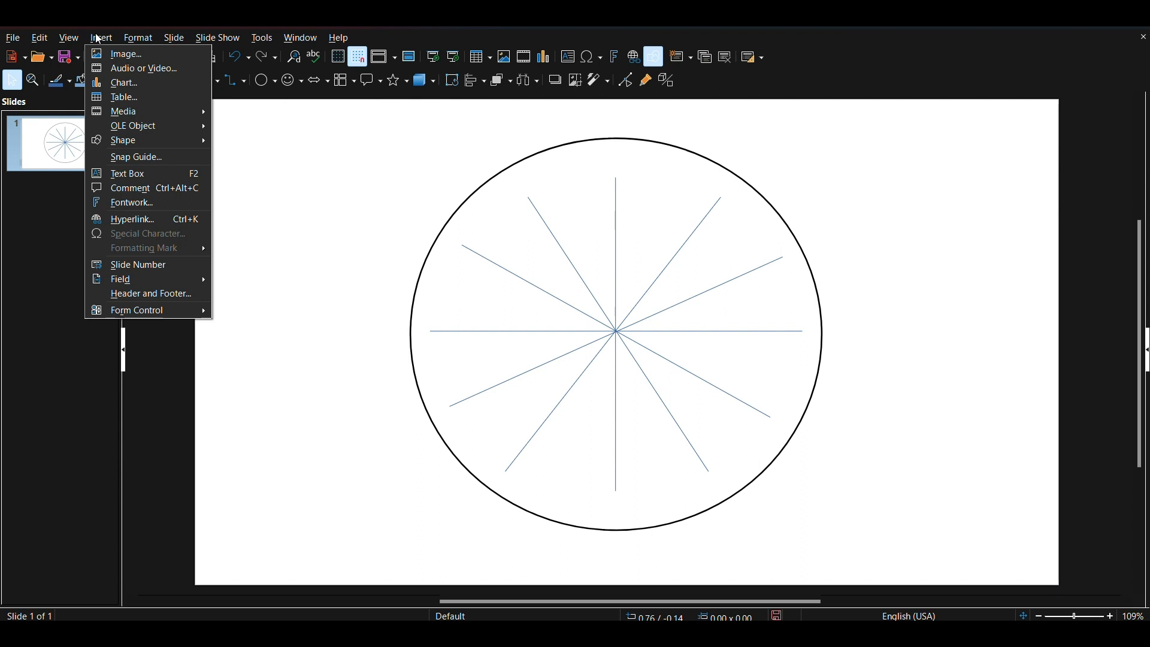
left_click(149, 174)
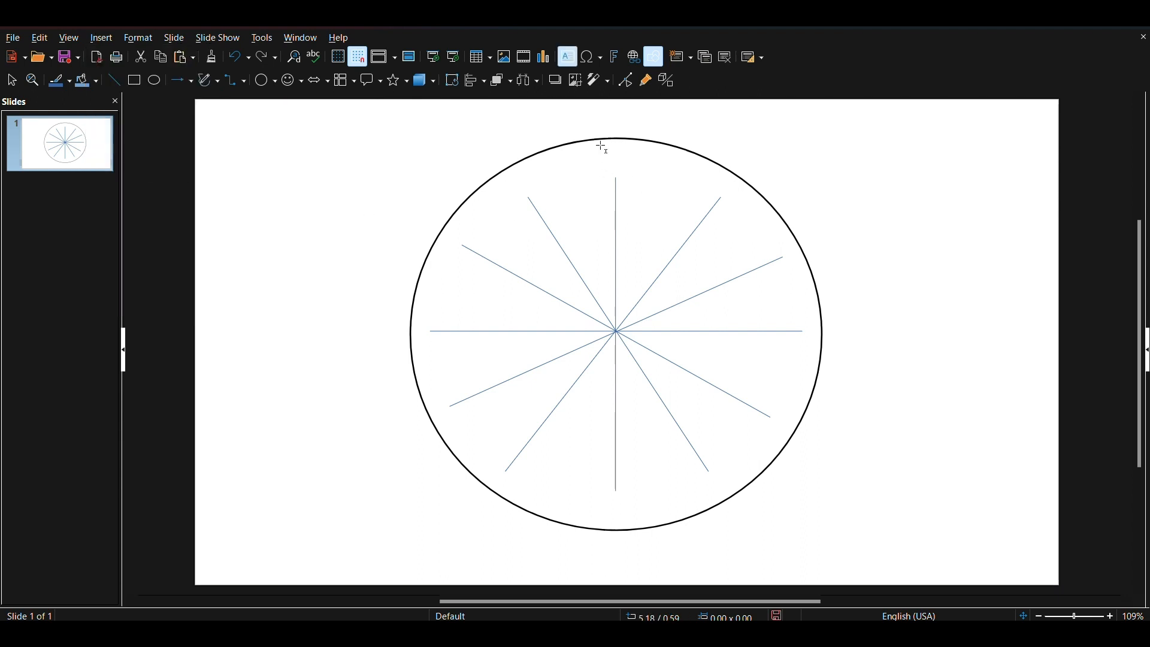
left_click_drag(601, 147, 641, 175)
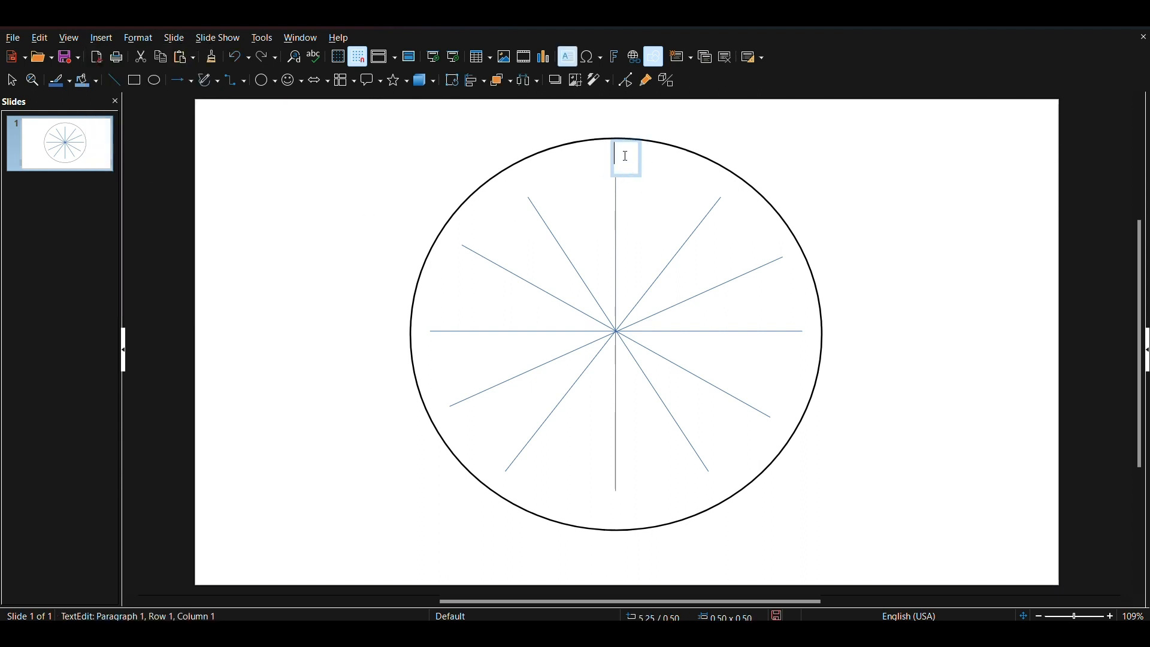
type("12")
key("Escape")
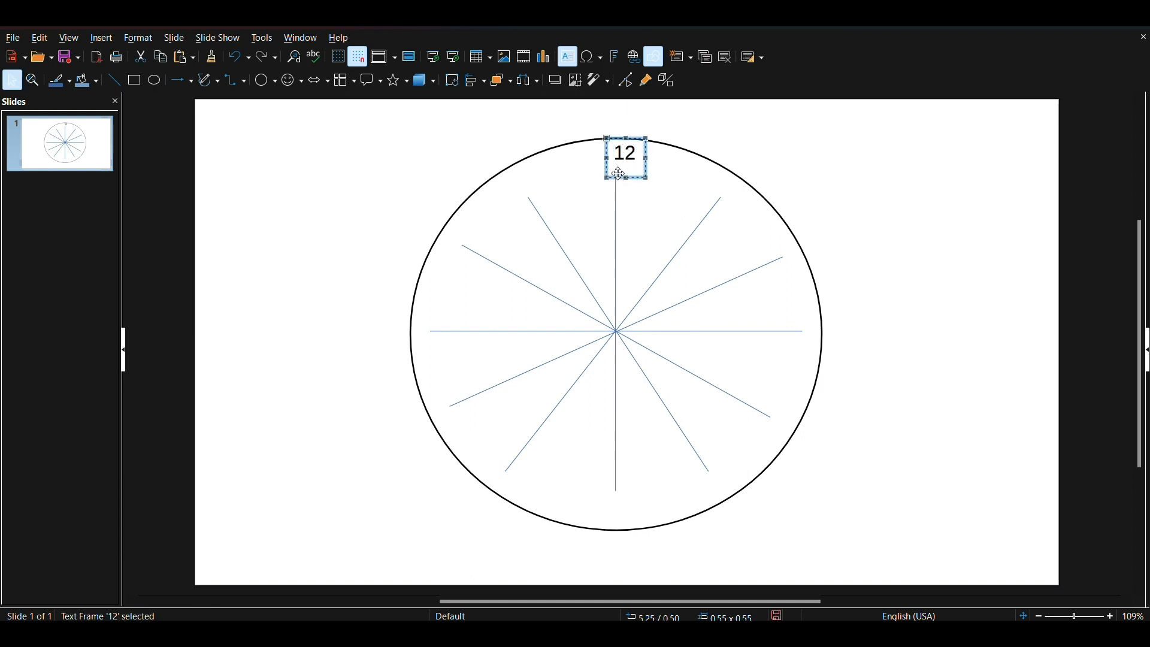
key("Left")
key("Left")
key("Left")
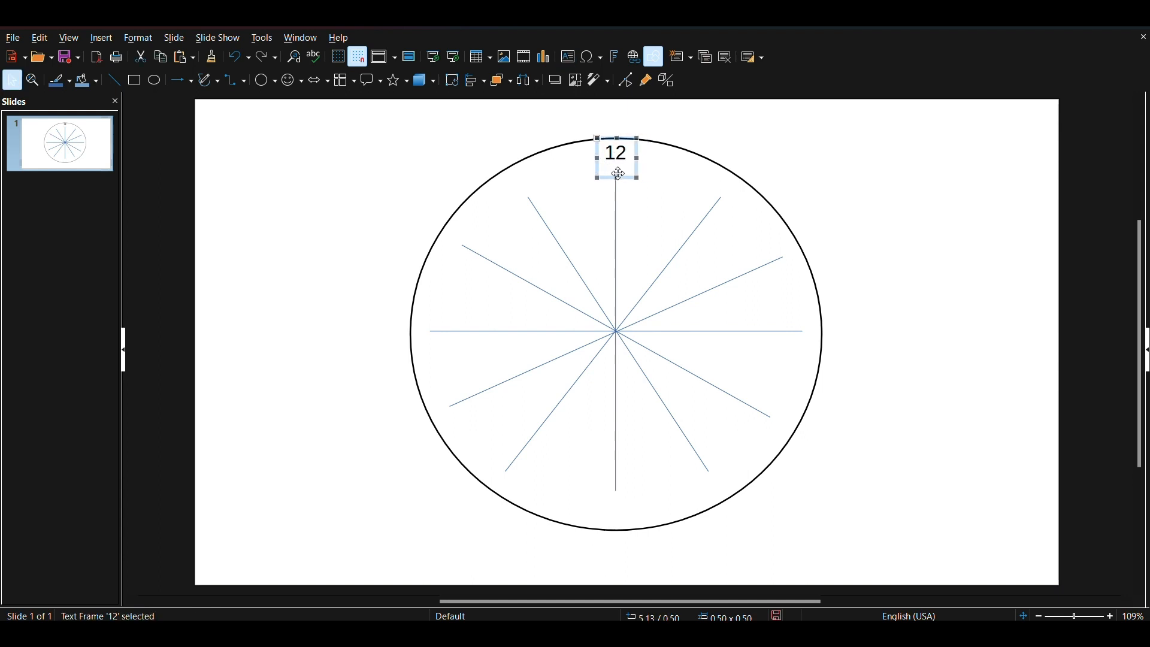
Copy the 12 label and place the copy at the upper end of the steeper ascending diagonal.
right_click(626, 172)
left_click(681, 200)
right_click(677, 174)
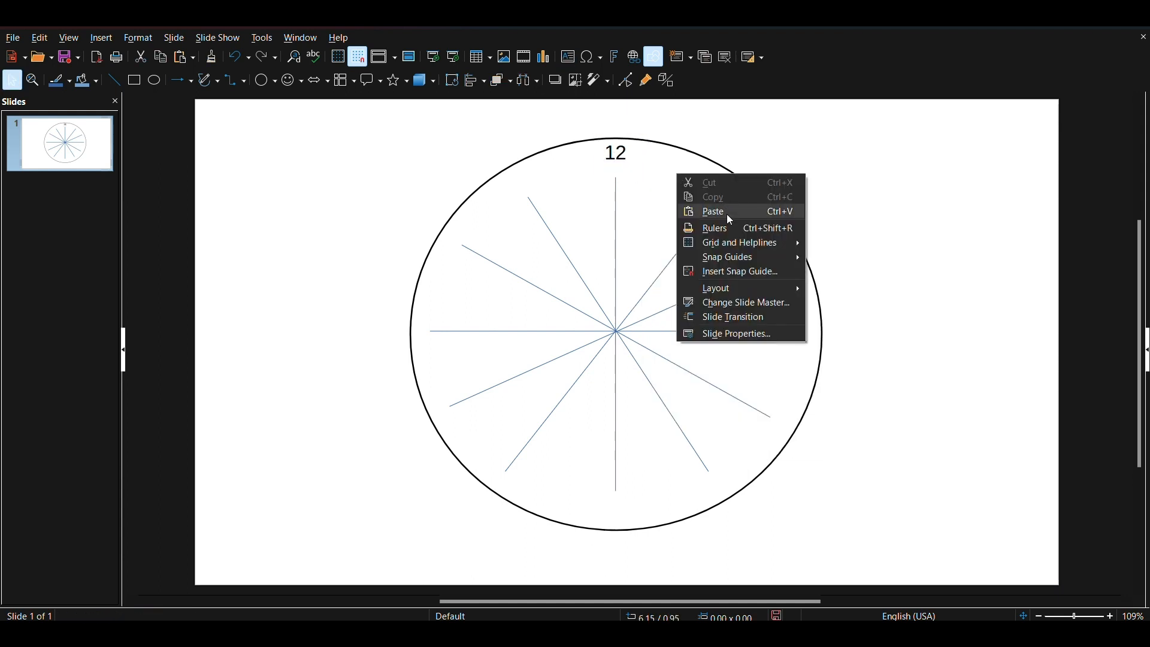
left_click(727, 214)
left_click_drag(608, 158, 717, 195)
Steepen the shallower ascending diagonal slightly by raising its upper end.
left_click(652, 321)
left_click(652, 315)
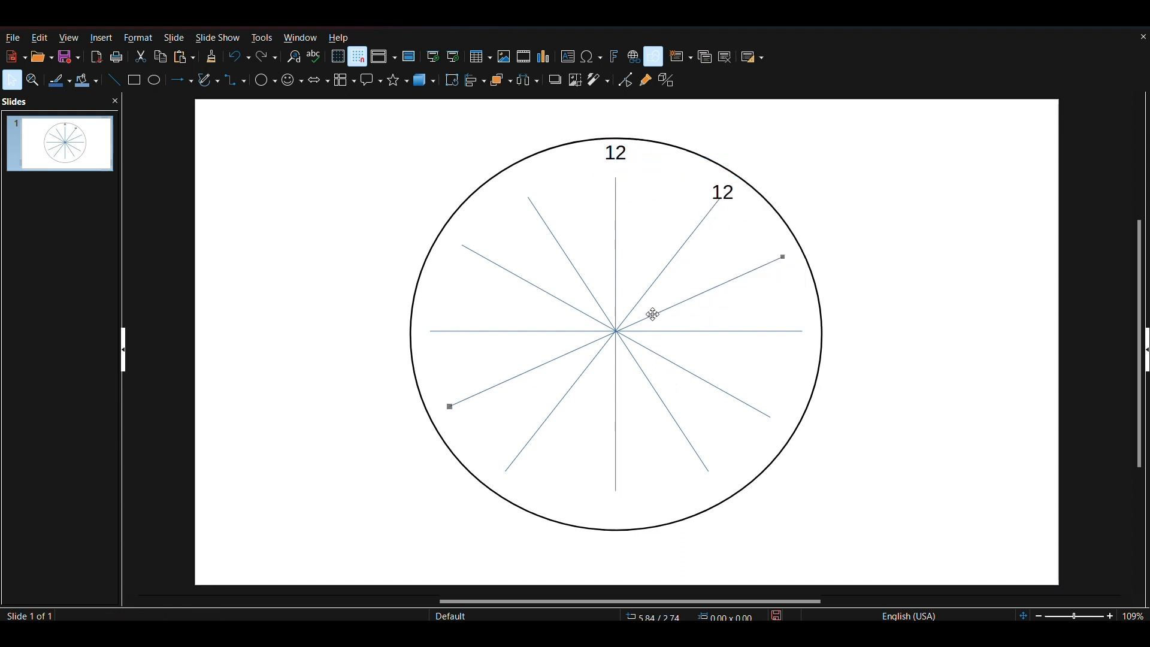
left_click(781, 259)
left_click_drag(783, 257, 779, 246)
left_click(682, 247)
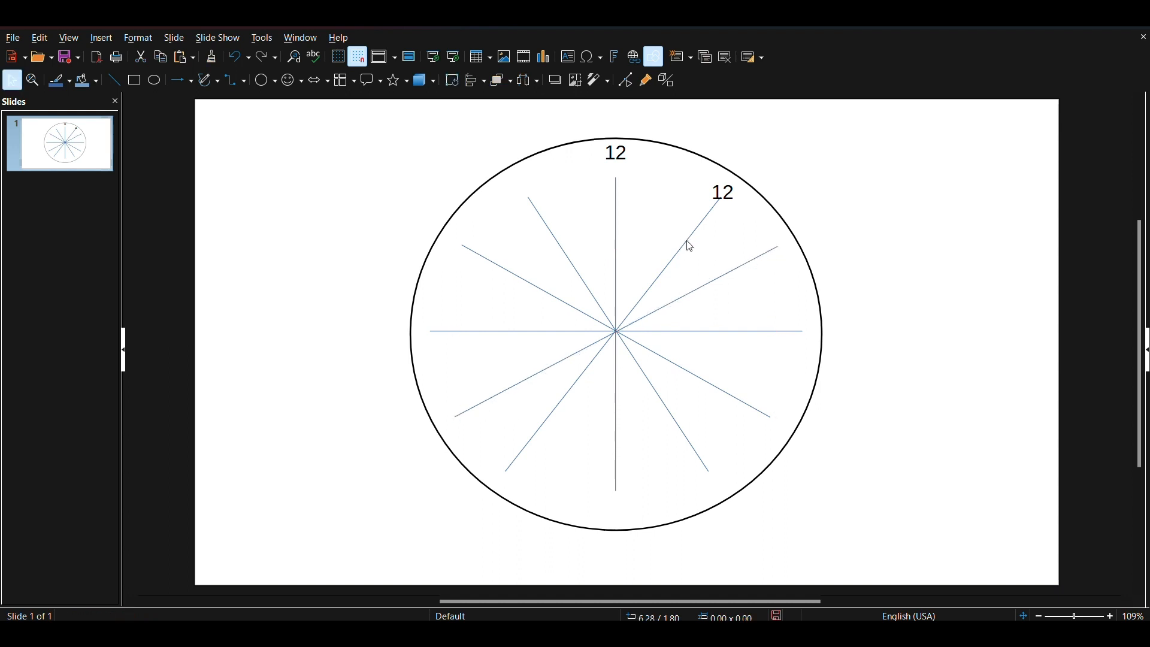
Move the copied 12 label outside the circle, clear of the steeper ascending diagonal's upper end.
left_click(713, 206)
left_click(721, 199)
left_click(695, 233)
double_click(691, 234)
left_click(702, 221)
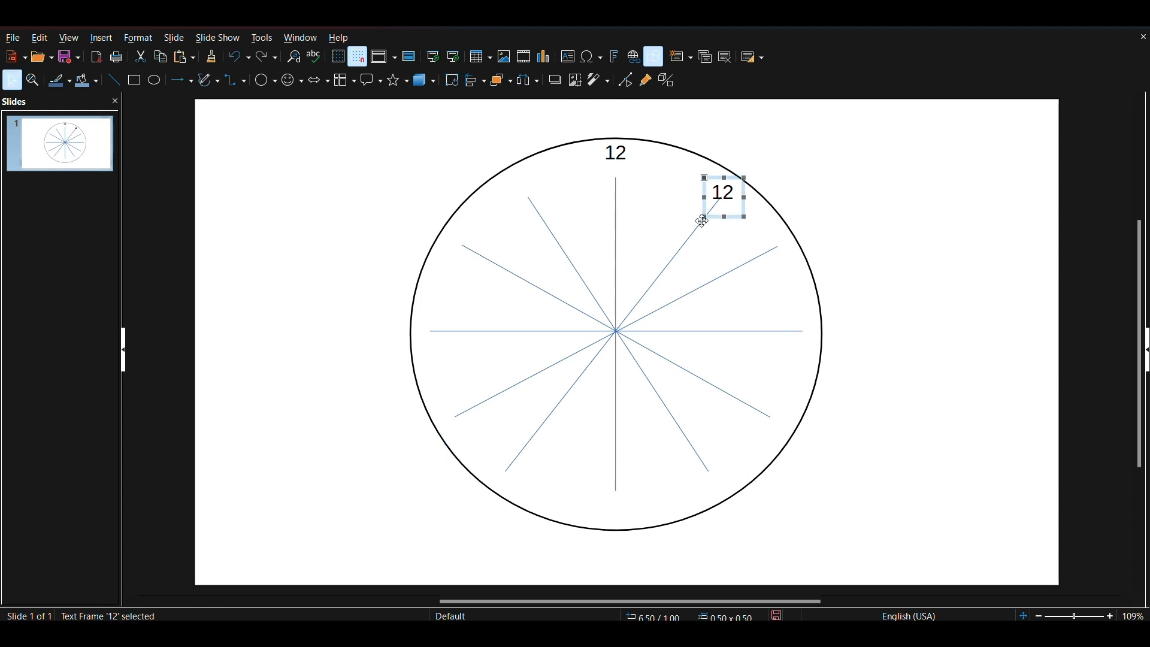
left_click_drag(722, 193, 784, 187)
left_click_drag(725, 216, 802, 199)
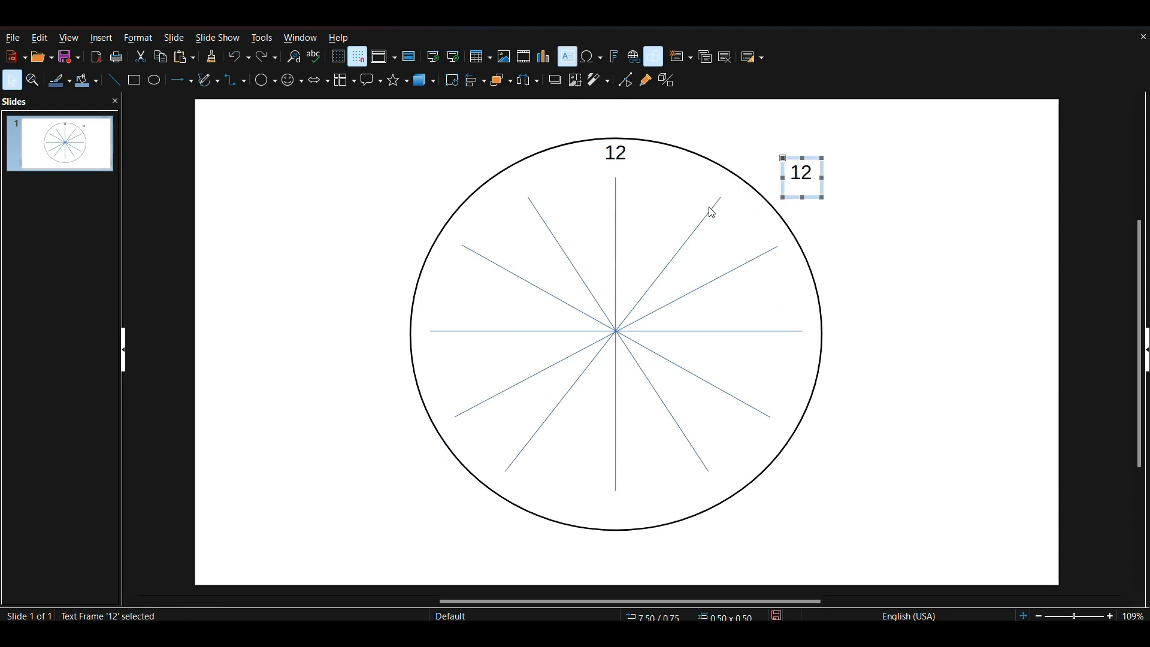
Narrow the steeper ascending diagonal to about 2.25 by 3.50 in and shorten the shallower one to about 3.93 by 2.12 in.
left_click(711, 213)
left_click(710, 209)
left_click(716, 204)
left_click_drag(722, 198, 704, 198)
left_click(711, 198)
left_click(699, 211)
left_click_drag(515, 478, 524, 463)
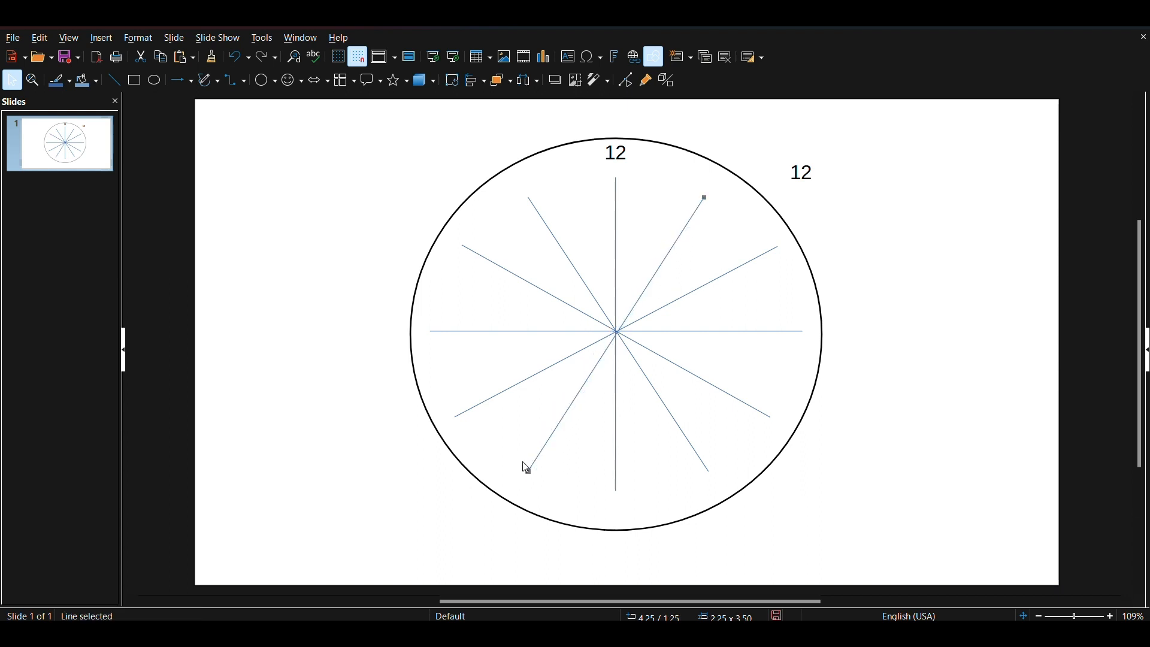
left_click(456, 415)
left_click_drag(455, 416, 469, 409)
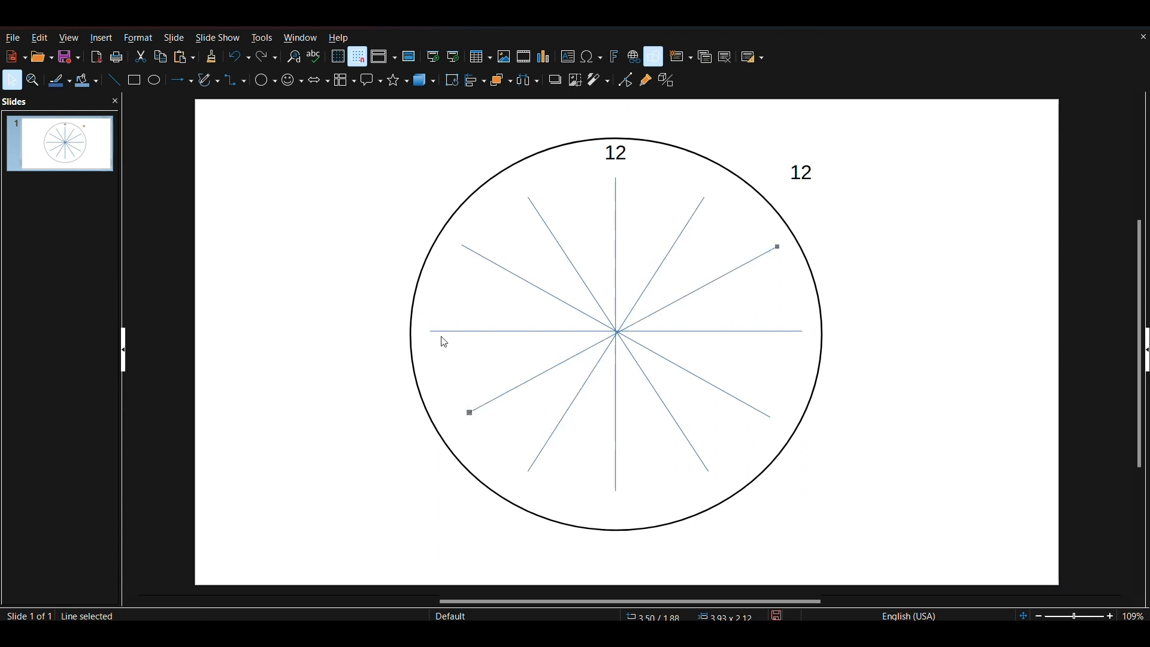
Place the copied label beside the steeper ascending diagonal's upper end, change its text to 1 and nudge it up.
left_click(797, 171)
left_click(803, 180)
left_click(813, 197)
left_click_drag(811, 197, 728, 209)
left_click(725, 198)
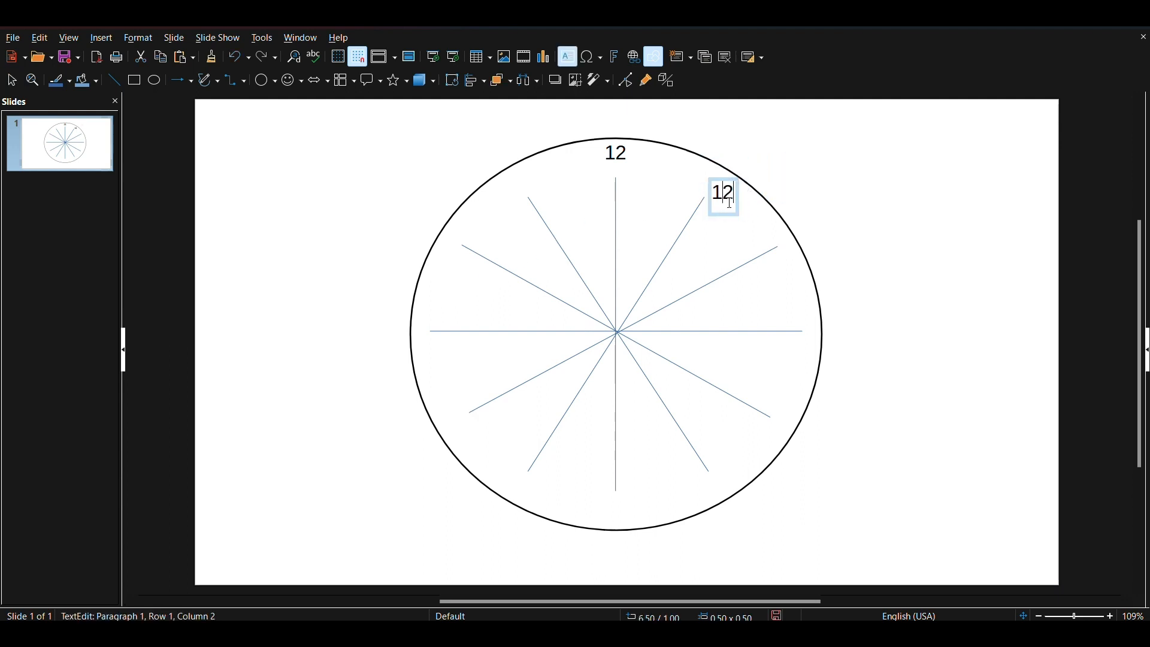
key("Return")
left_click(740, 214)
key("Up")
key("Up")
key("Up")
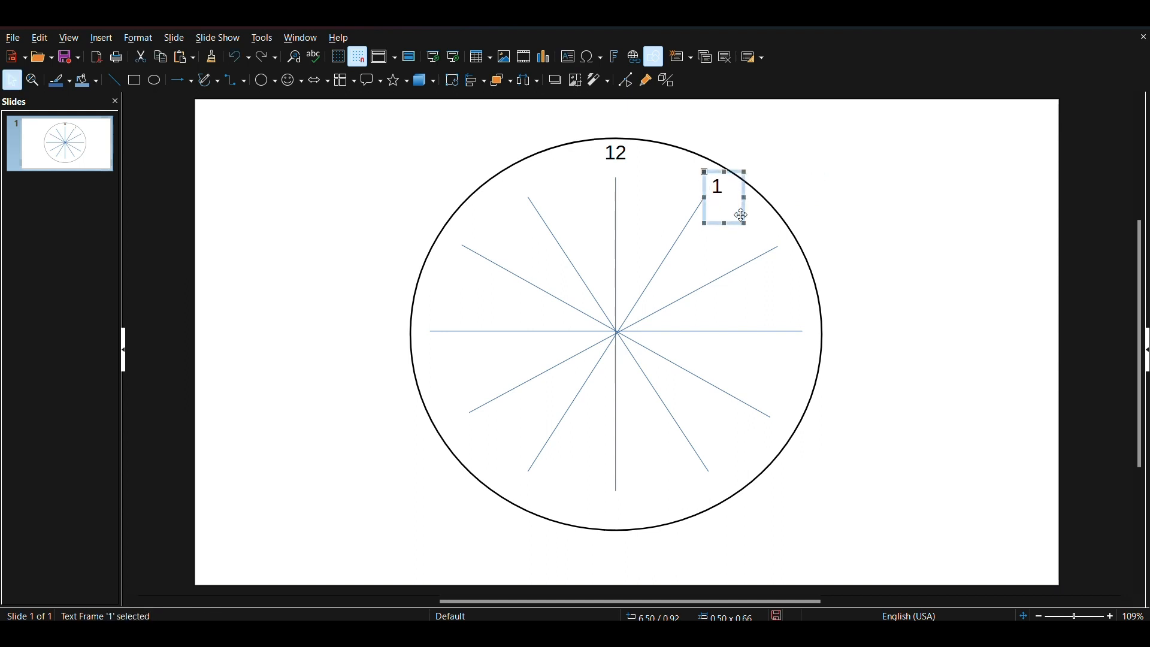
Place a copy of the 1 label at the shallower ascending diagonal's upper end and change its text to 2.
scroll(742, 224, "up", 1)
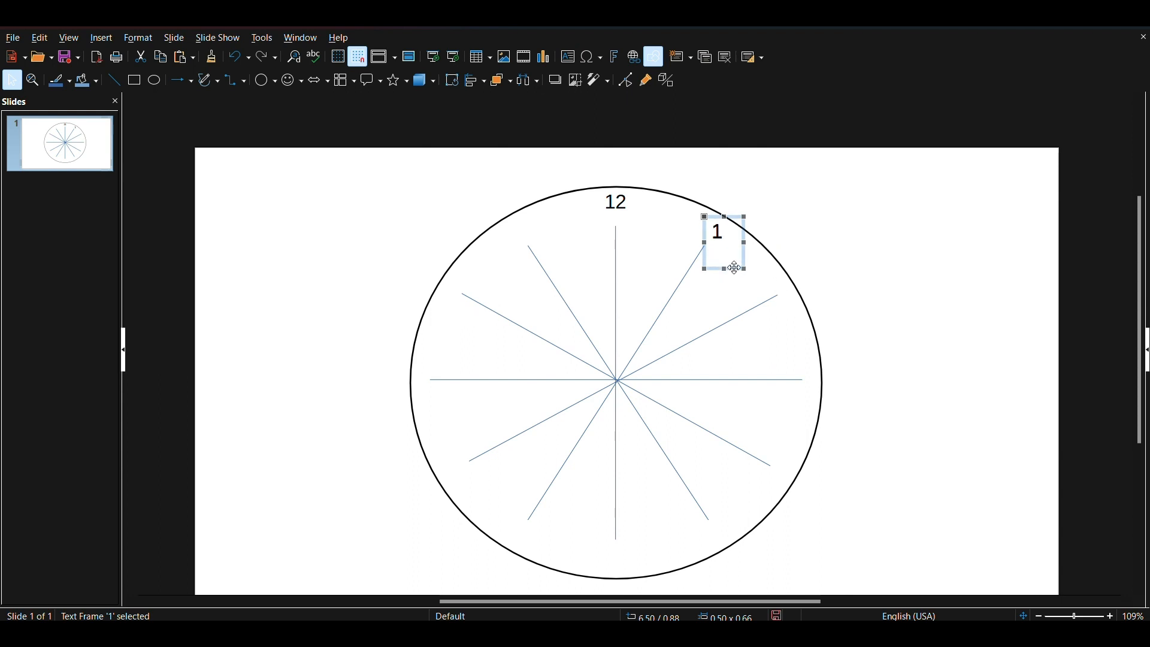
left_click_drag(735, 268, 798, 323)
left_click(798, 289)
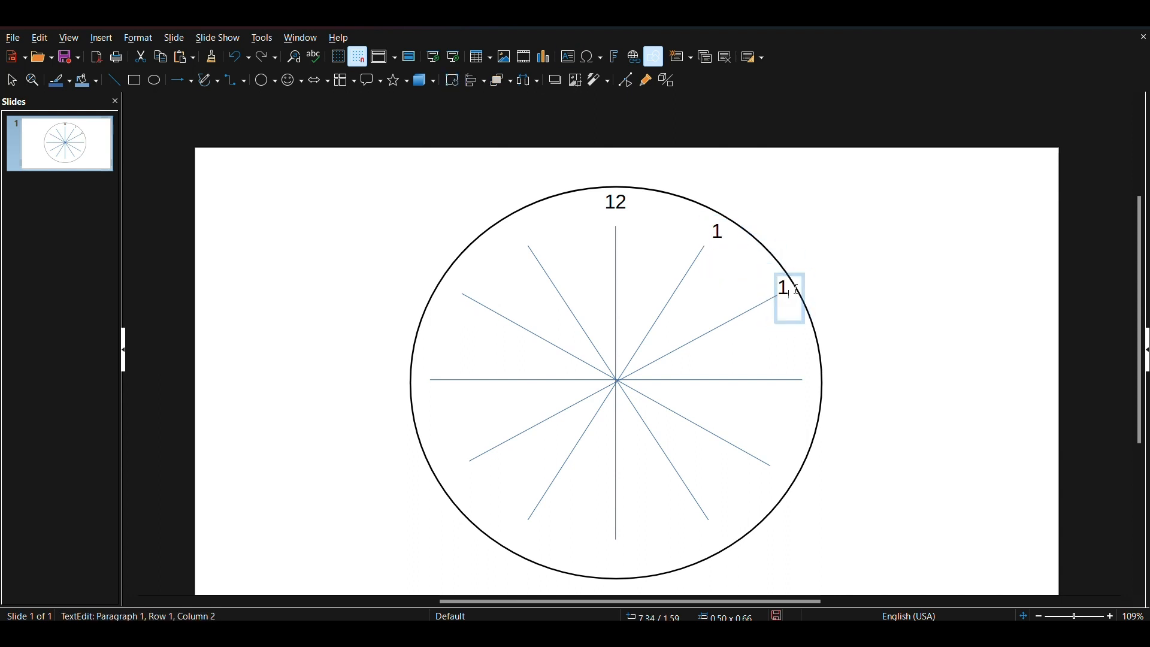
key("BackSpace")
key("Escape")
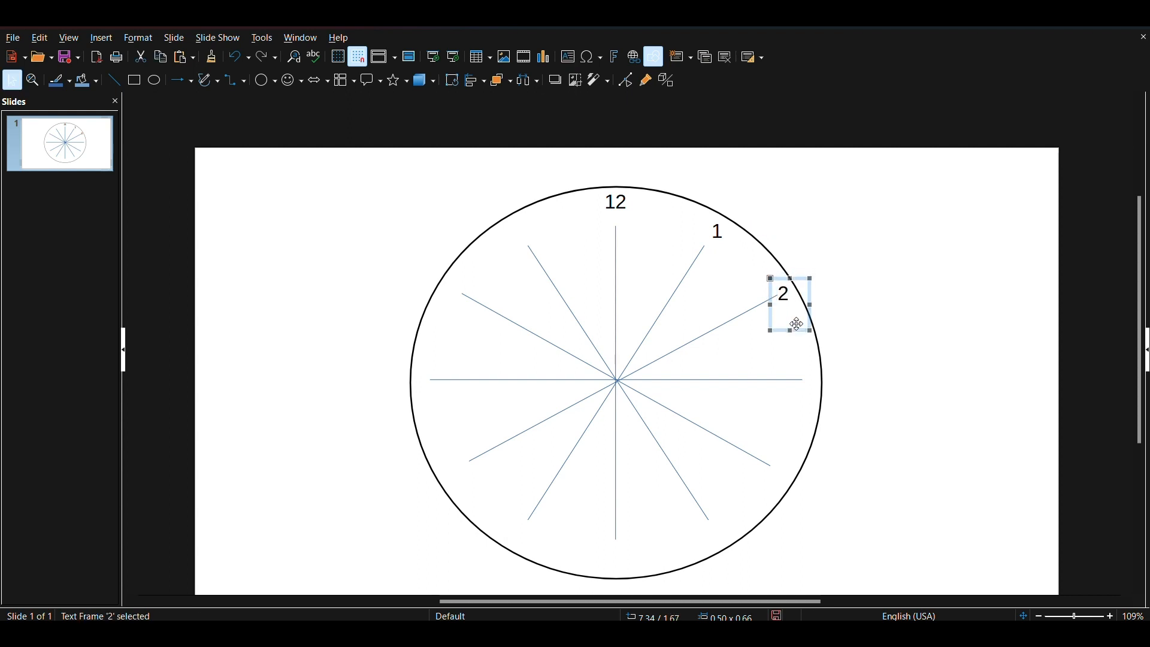
Place a copied label at the horizontal line's right end, change its text to 3 and nudge it left inside the circle.
left_click_drag(800, 328, 824, 397)
double_click(821, 394)
key("BackSpace")
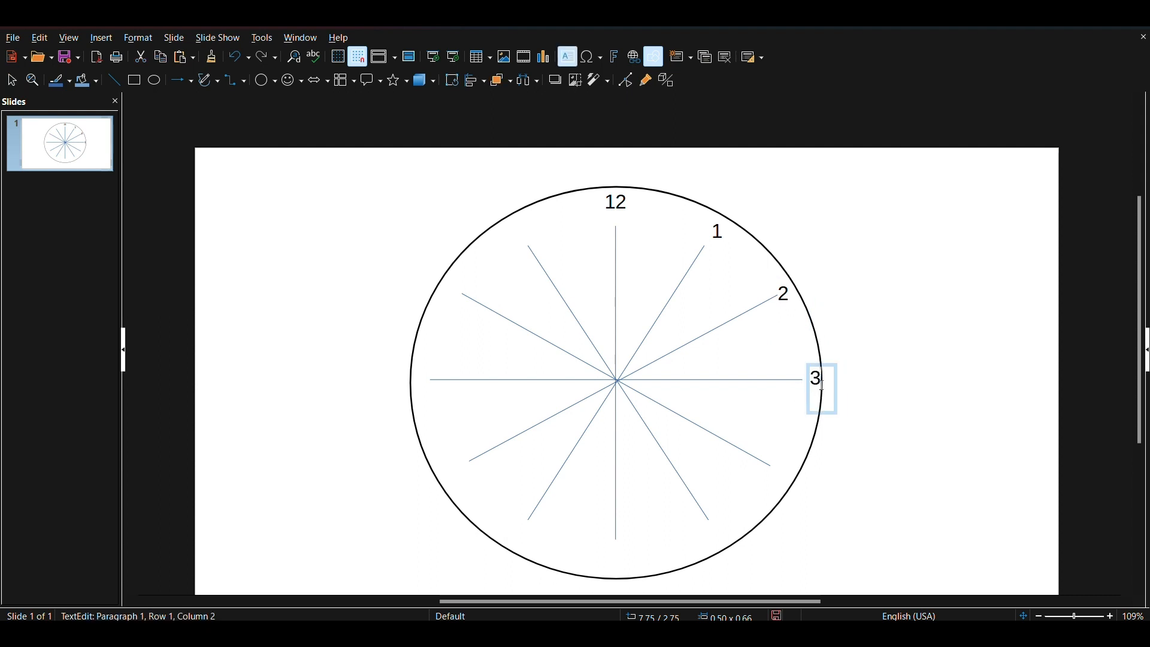
left_click(813, 391)
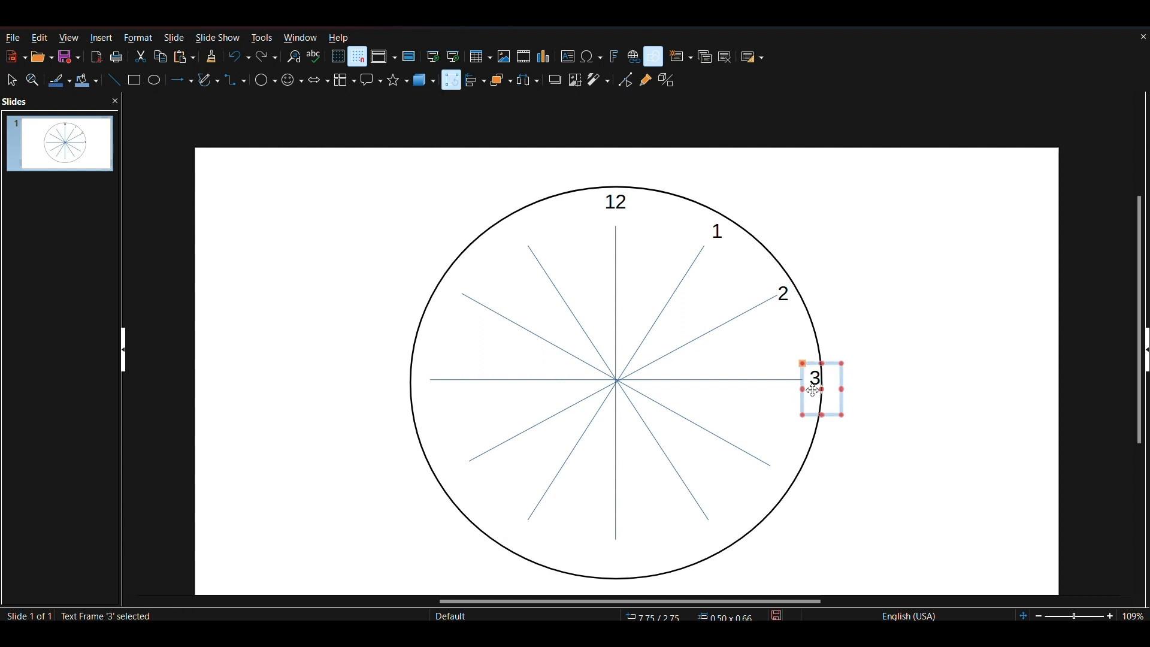
key("Left")
key("Left")
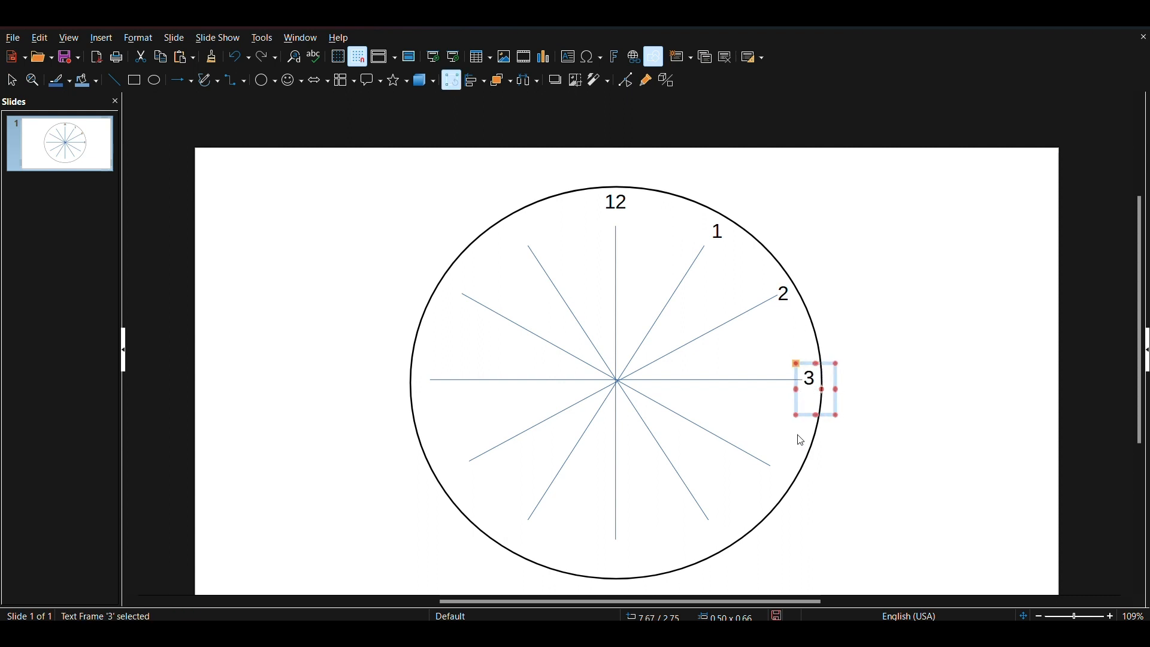
Place a copied label at the shallower descending diagonal's lower end, change its text to 4 and nudge it down.
left_click_drag(813, 422, 785, 504)
left_click(796, 462)
key("BackSpace")
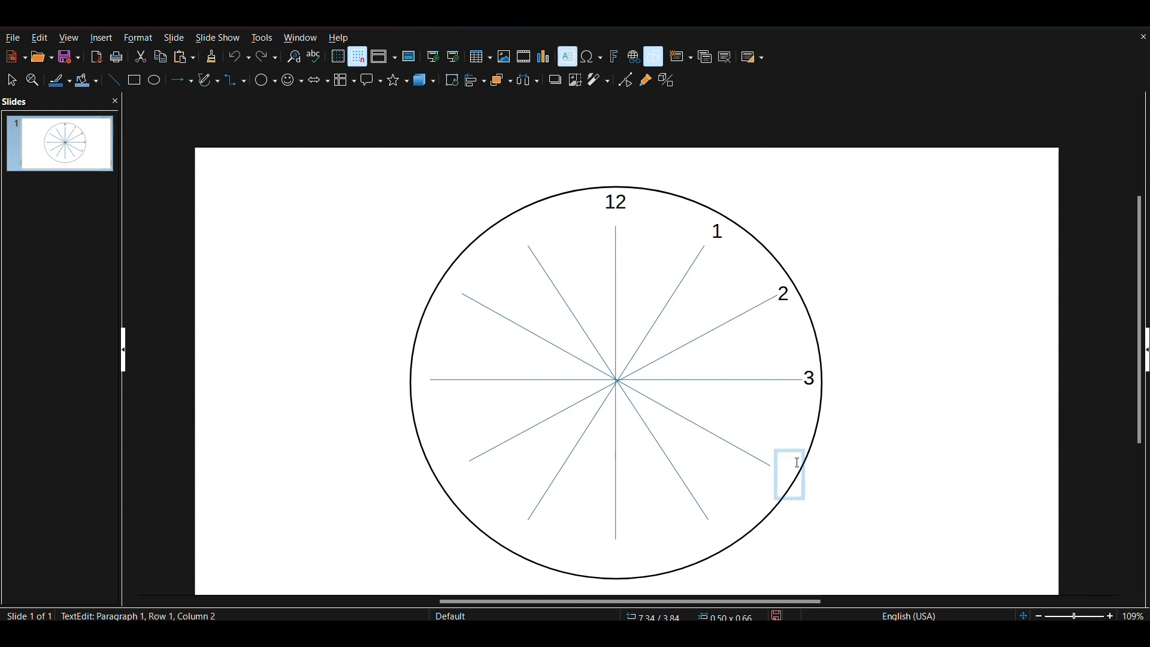
key("Down")
key("Down")
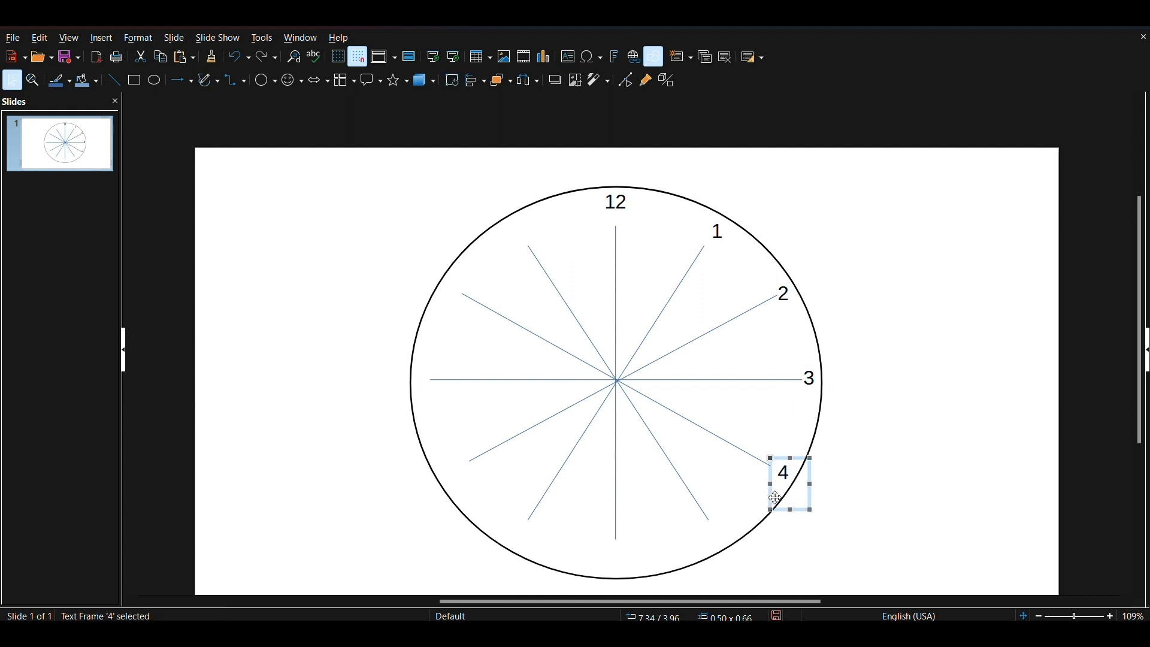
Place a copy of the 4 label at the steeper descending diagonal's lower end and change its text to 5.
left_click_drag(782, 506, 721, 569)
left_click(736, 537)
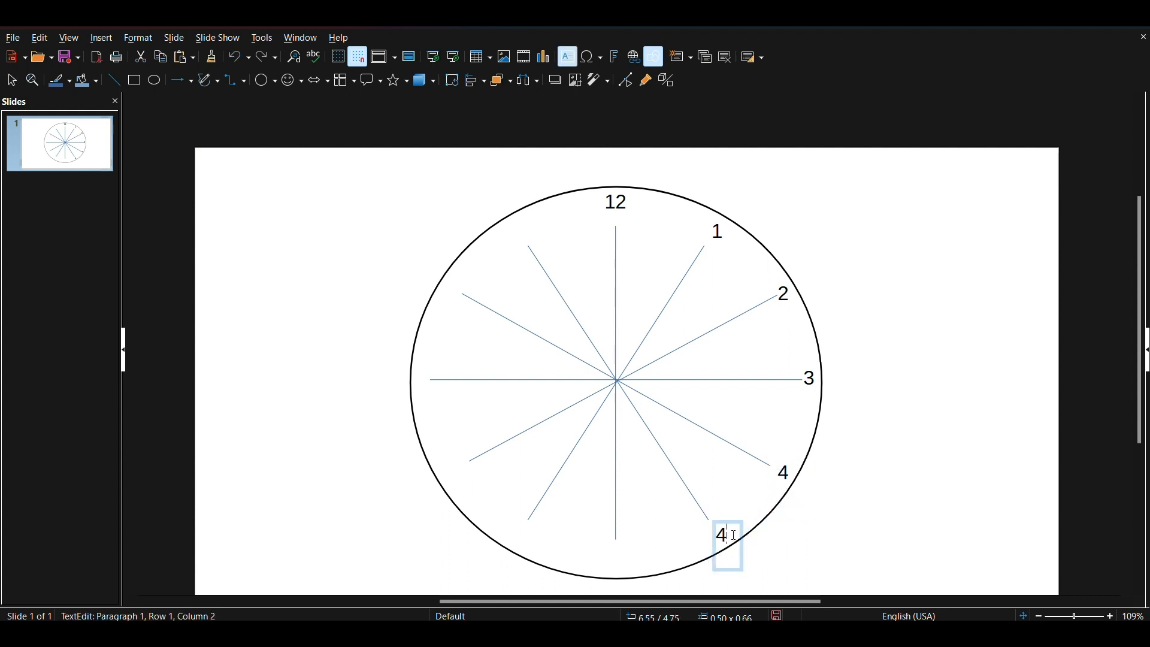
key("Escape")
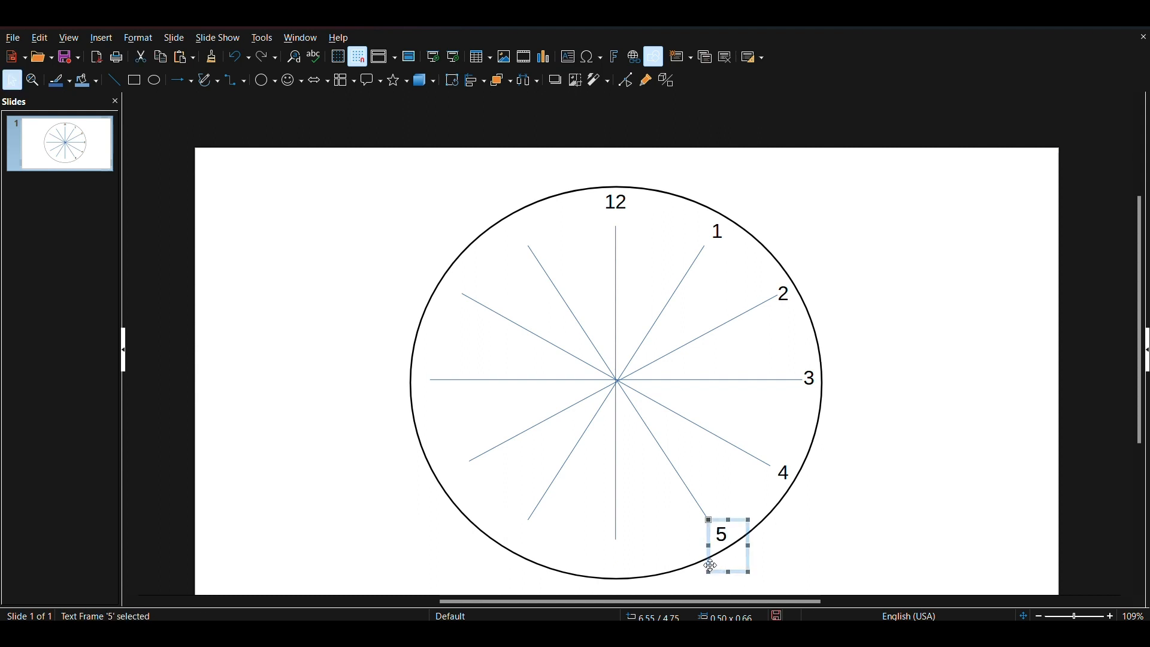
Place a copy of the 5 label centred below the vertical line and change its text to 6.
left_click_drag(710, 564, 617, 579)
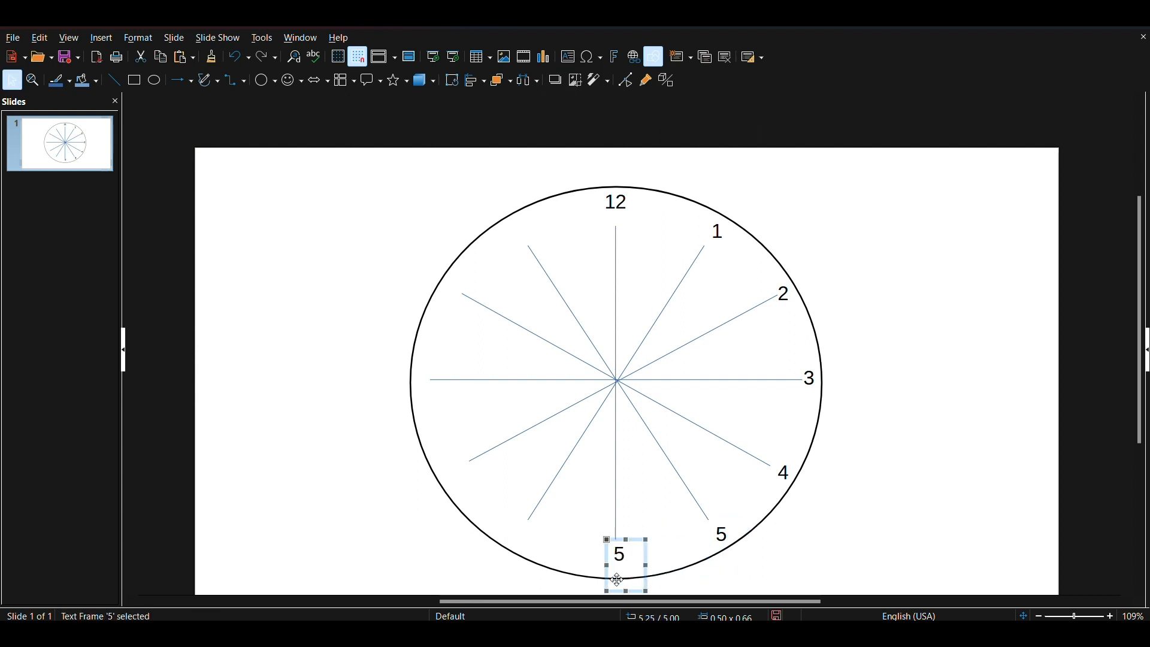
key("Down")
key("Left")
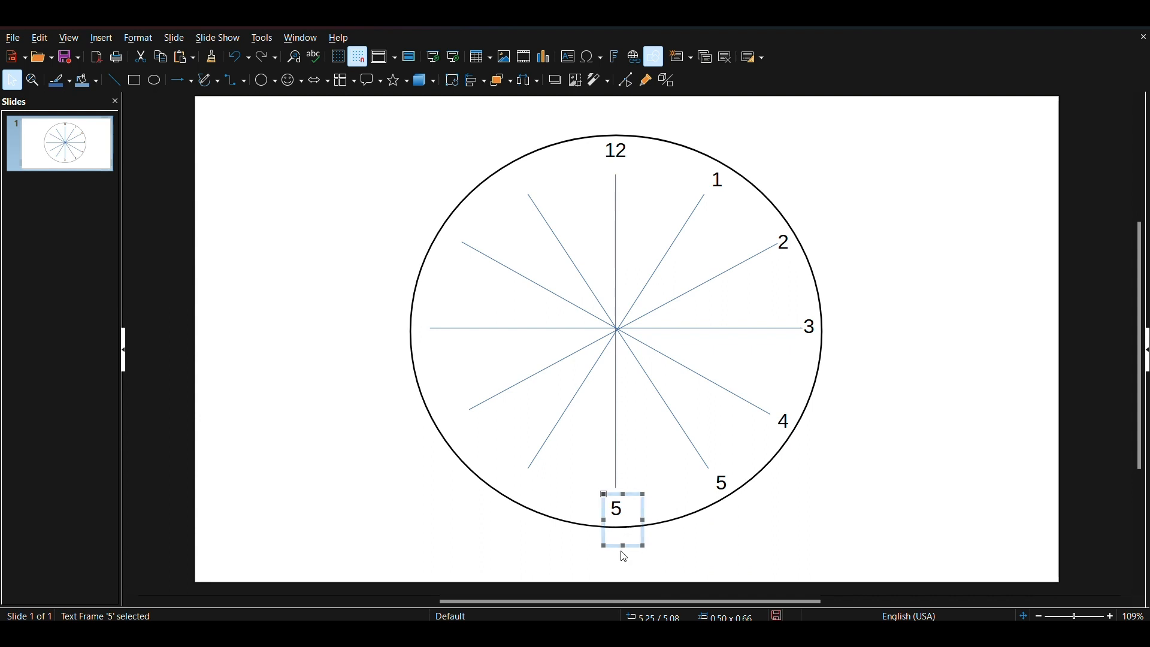
key("Left")
key("Right")
left_click(556, 503)
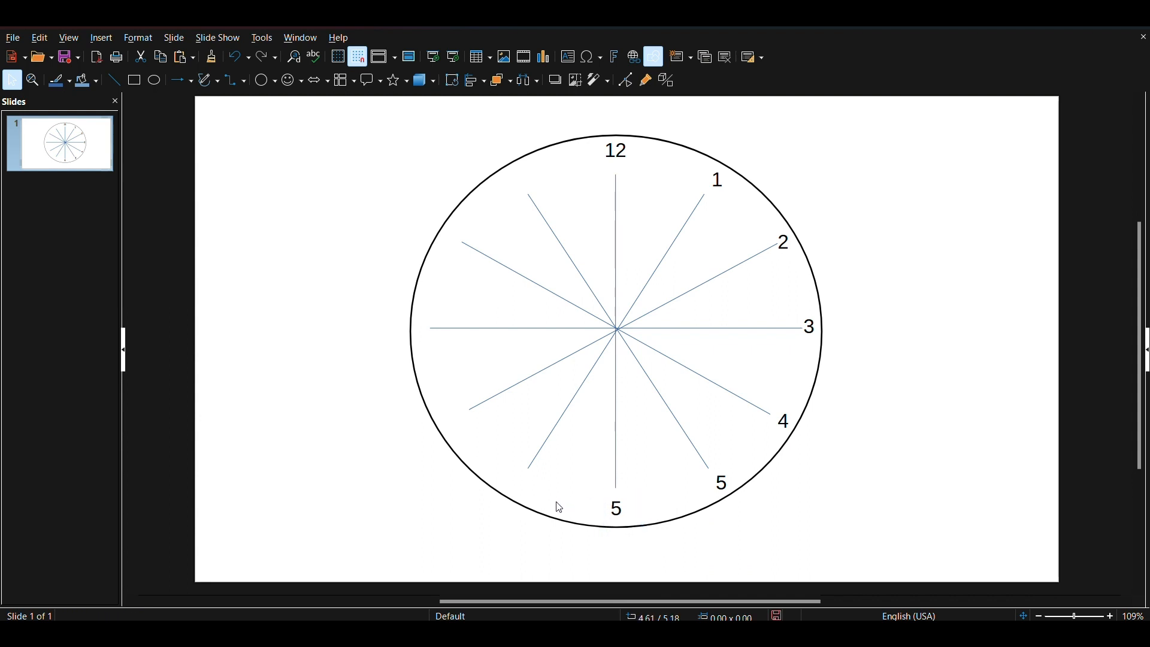
left_click(623, 511)
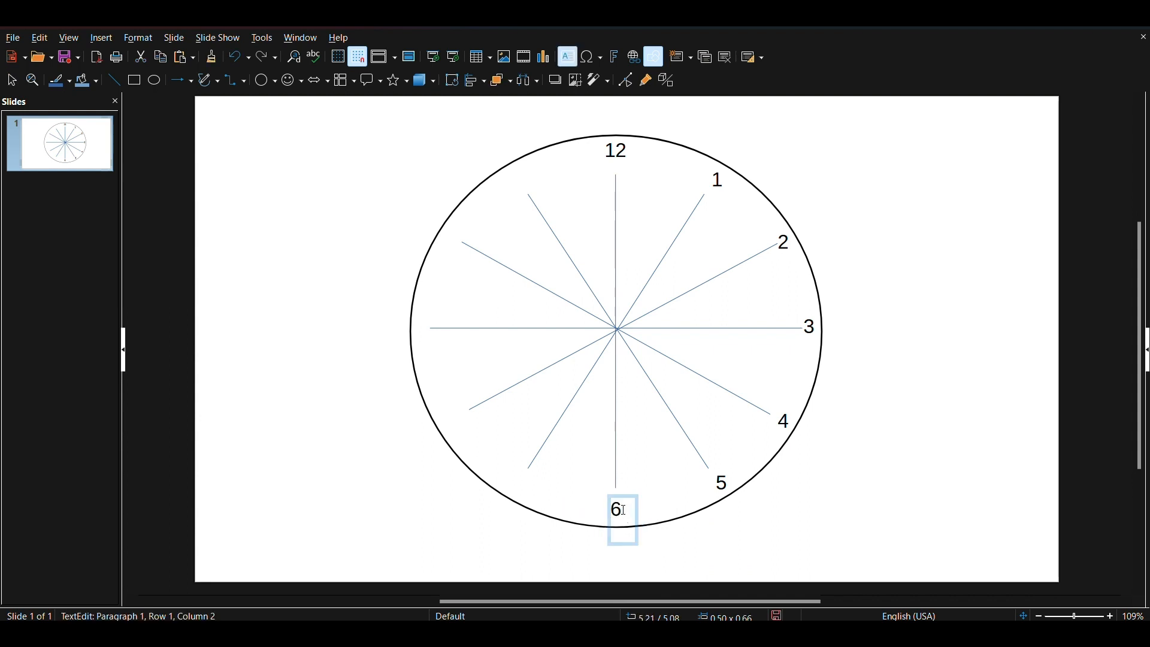
Place a copy of the 5 label at the steeper ascending diagonal's lower end, change its text to 7 and nudge it left.
left_click(545, 478)
right_click(545, 478)
left_click(587, 350)
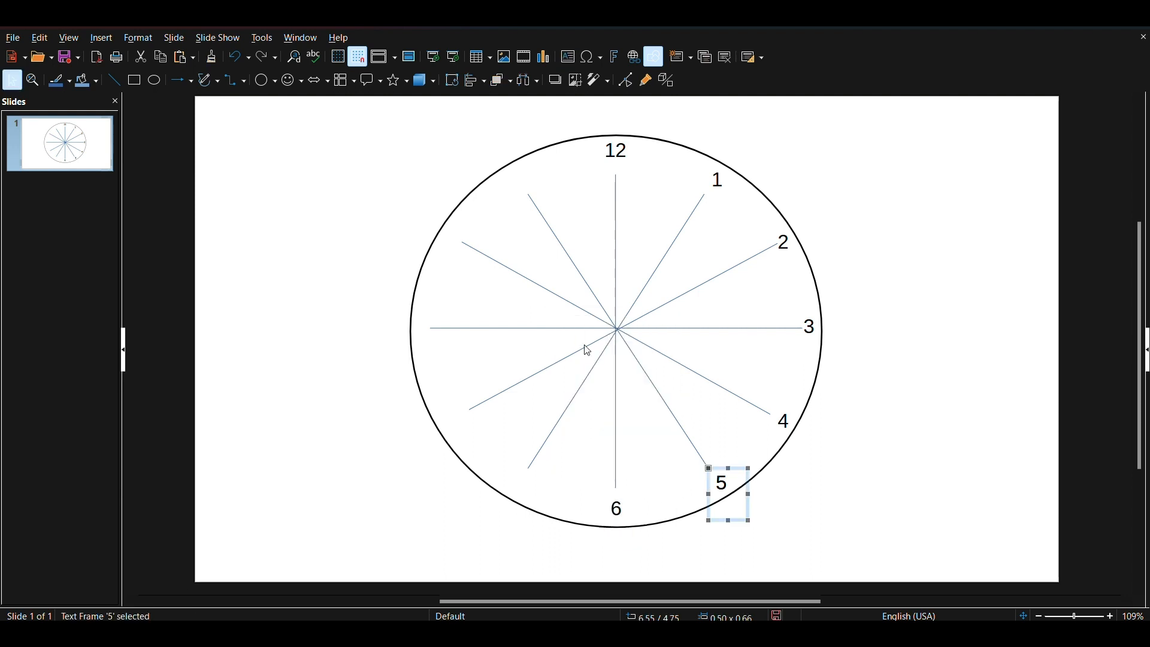
left_click_drag(712, 520, 513, 520)
left_click(536, 483)
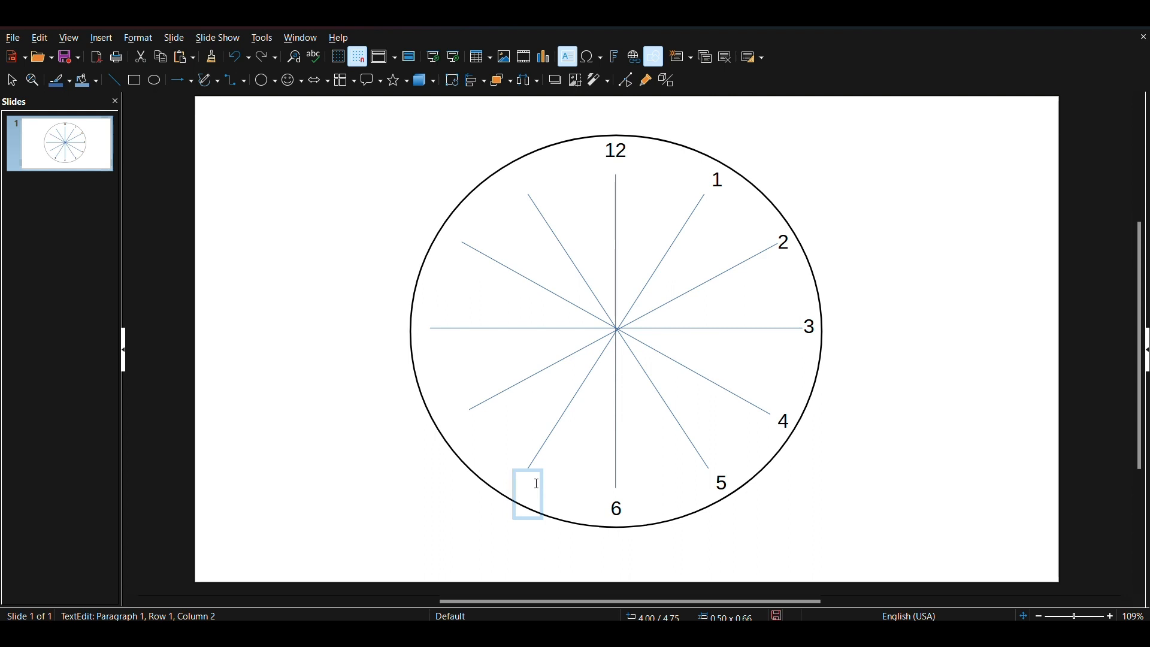
left_click(547, 513)
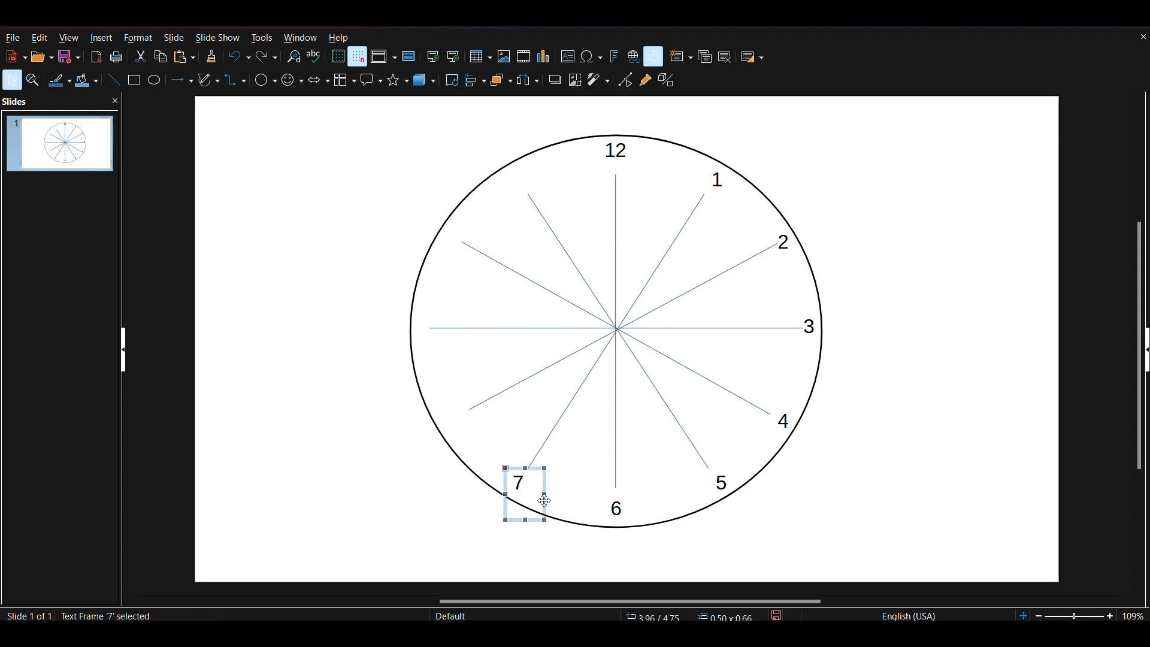
Place a copy of the 7 label at the shallower ascending diagonal's lower end and change its text to 8.
left_click(473, 440)
left_click(522, 489)
left_click(514, 483)
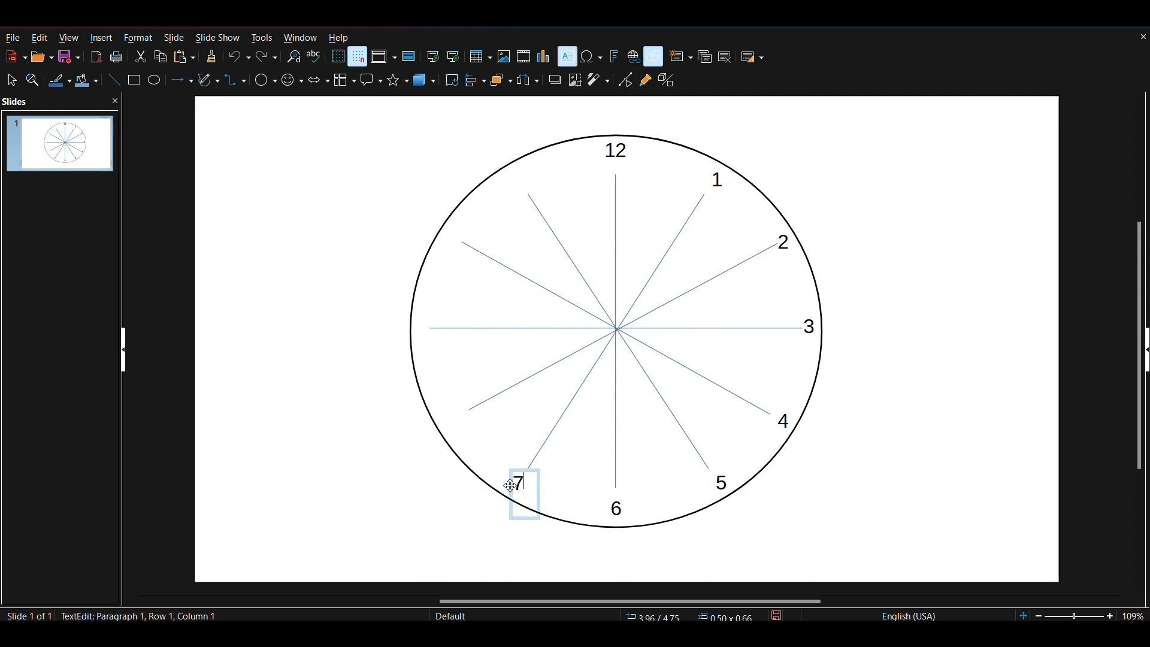
left_click(510, 484)
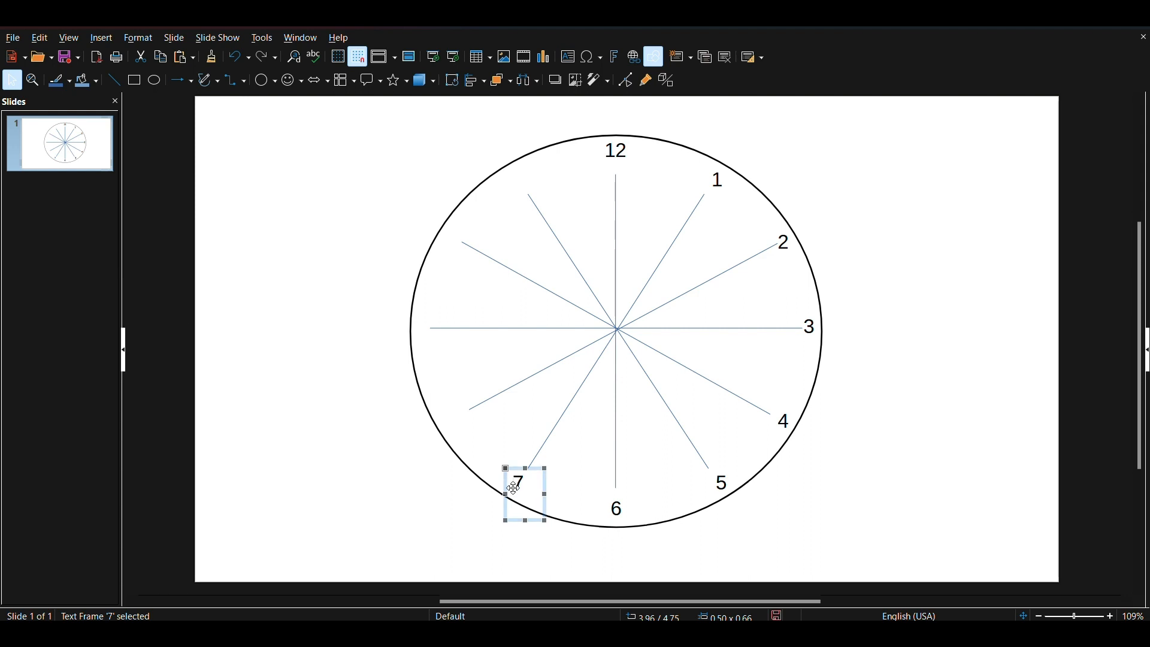
key("Left")
key("Left")
key("Left")
key("Left")
key("Left")
key("Left")
key("Left")
key("Left")
key("Left")
key("Left")
key("Up")
key("Up")
key("Up")
key("Up")
key("Up")
key("Up")
key("Up")
key("Down")
key("Down")
key("Down")
key("Left")
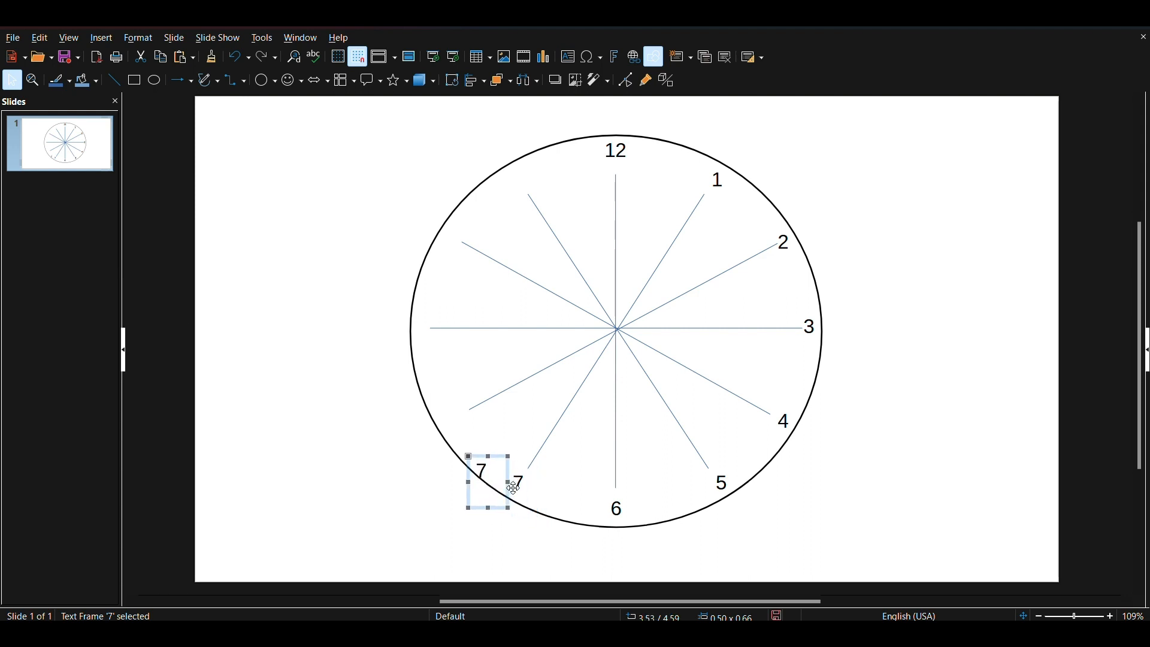
key("Left")
key("Left")
key("Left")
key("Left")
key("Left")
key("Left")
key("Up")
key("Up")
key("Up")
key("Up")
key("Up")
key("Up")
key("Up")
key("Up")
key("Up")
key("Up")
key("Left")
key("Left")
key("Left")
key("Left")
key("Left")
key("Left")
key("Up")
key("Up")
key("Up")
key("Up")
key("Up")
key("Up")
key("Up")
key("Up")
key("Up")
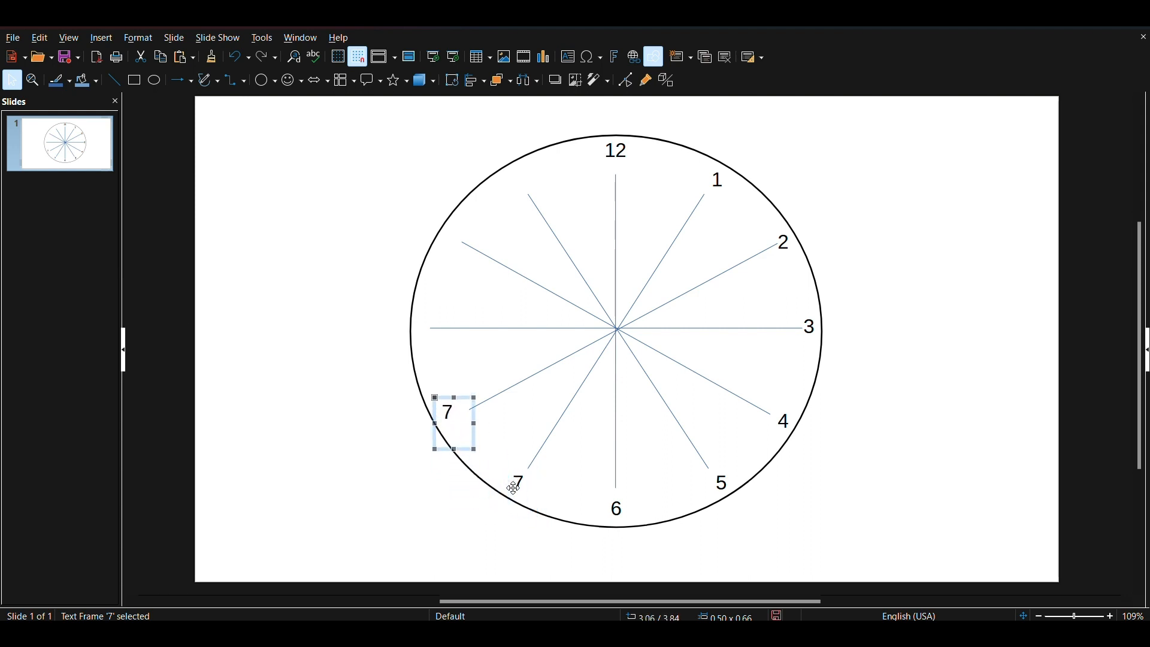
key("Down")
key("Down")
key("Down")
double_click(462, 418)
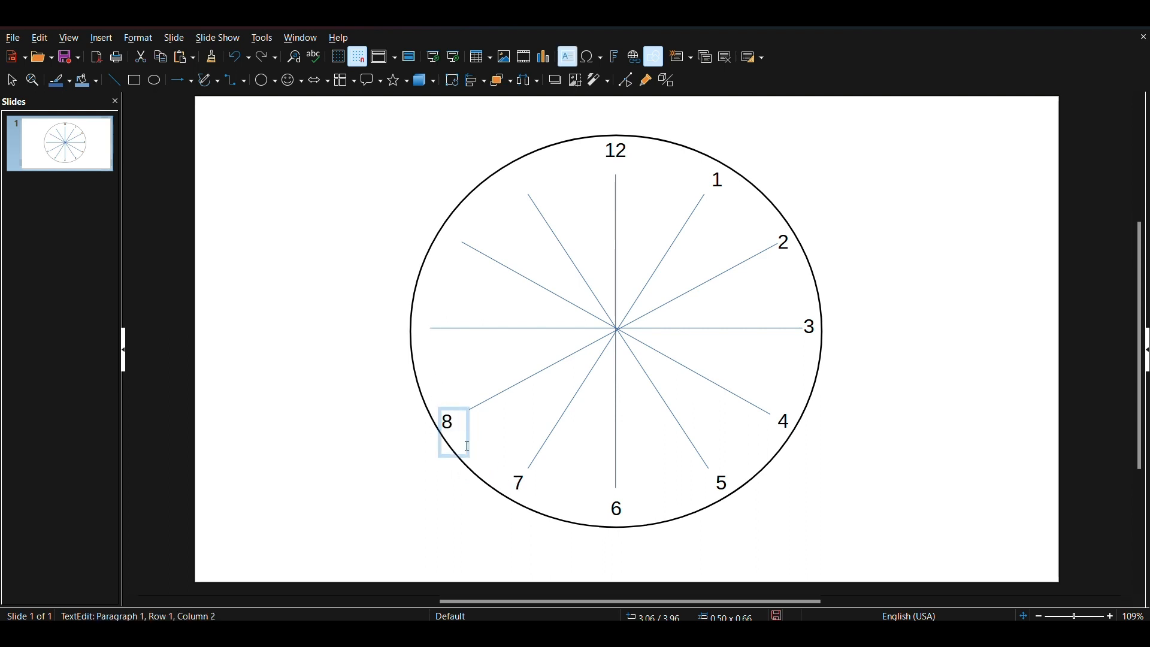
key("Escape")
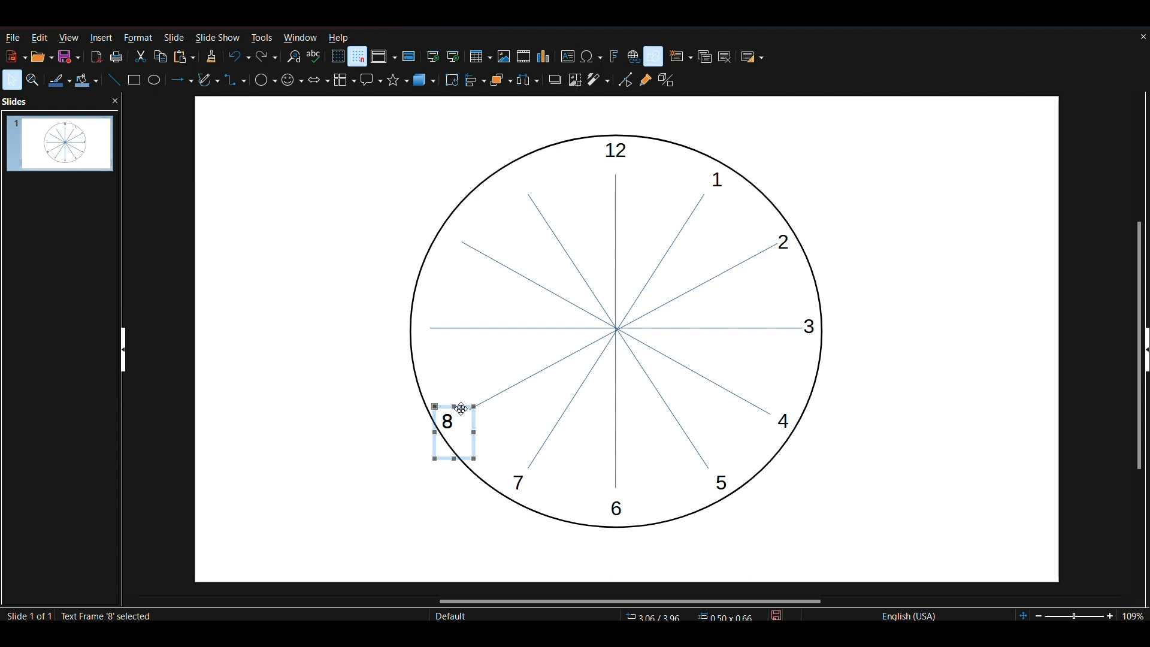
Place a copy of the 8 label at the horizontal line's left end, change its text to 9 and nudge it up.
left_click_drag(468, 417, 452, 330)
double_click(434, 336)
key("BackSpace")
type("9")
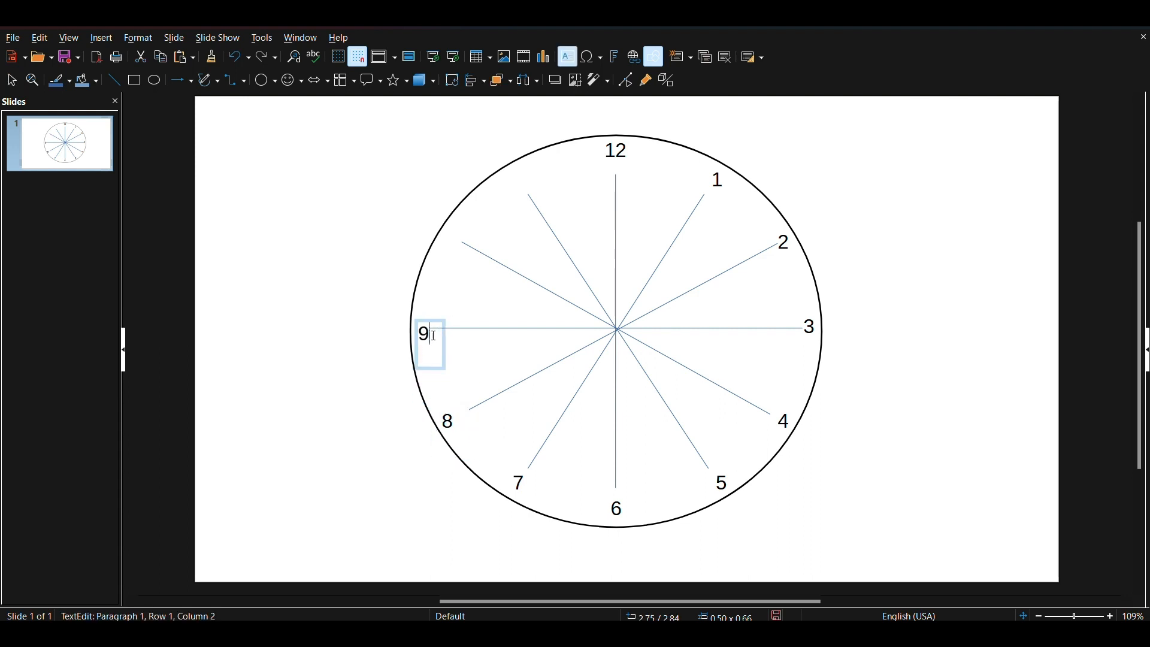
key("Escape")
key("Up")
key("Up")
key("Down")
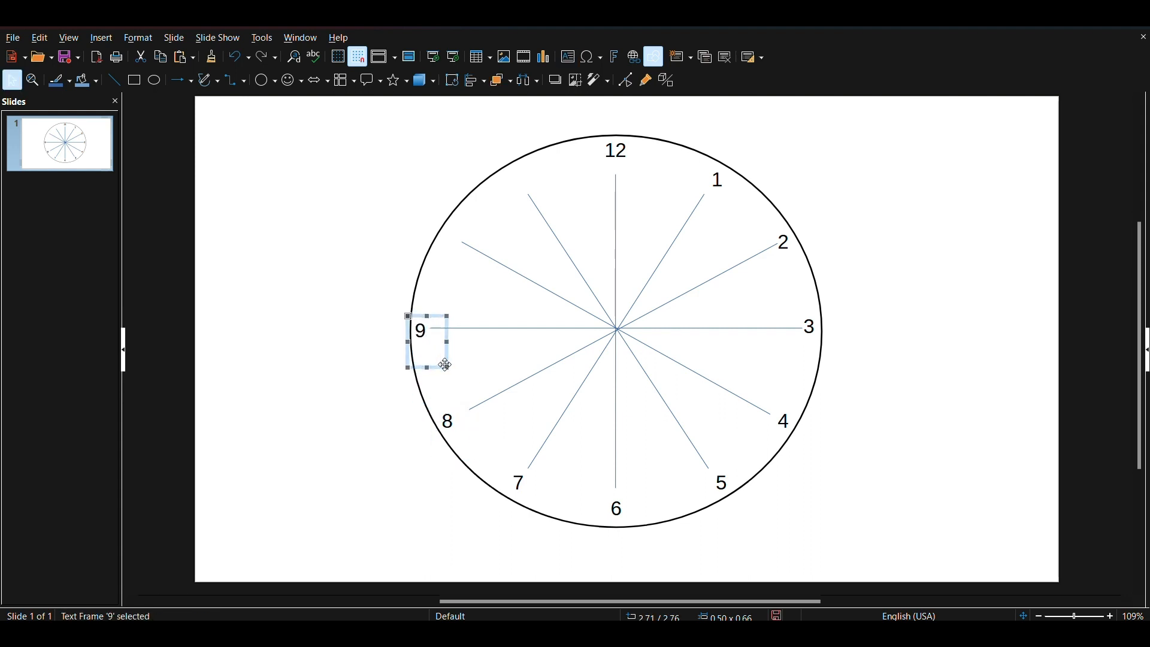
Place a copy of the 9 label at the shallower descending diagonal's upper end and change its text to 10.
left_click_drag(427, 346, 457, 247)
double_click(454, 241)
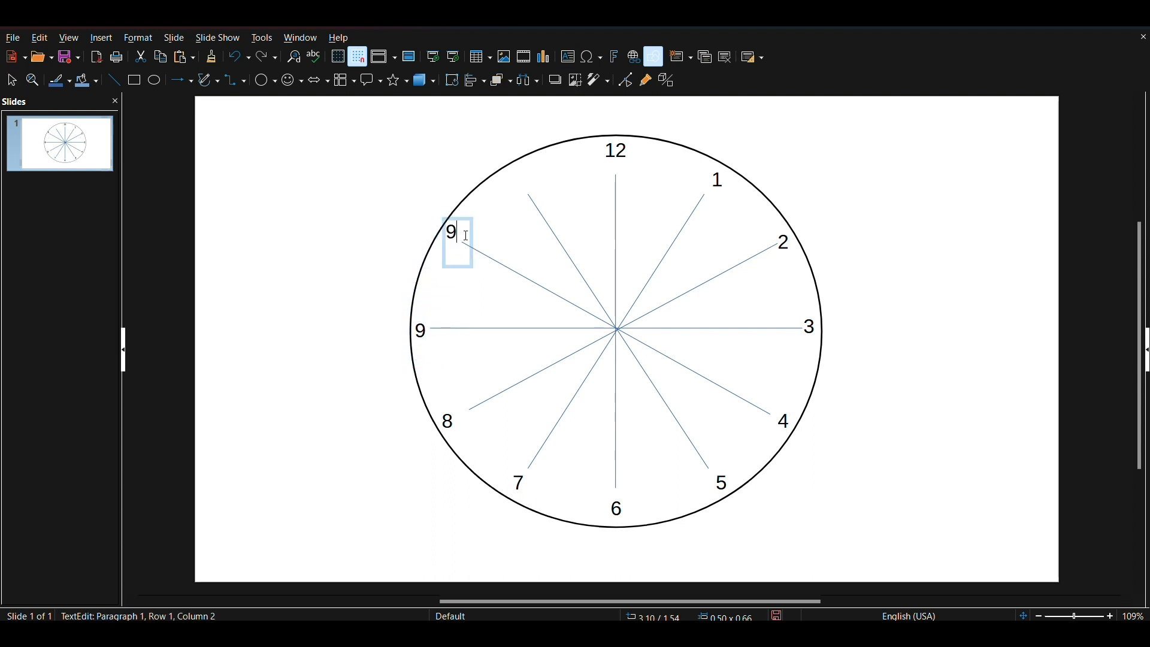
key("BackSpace")
left_click(439, 255)
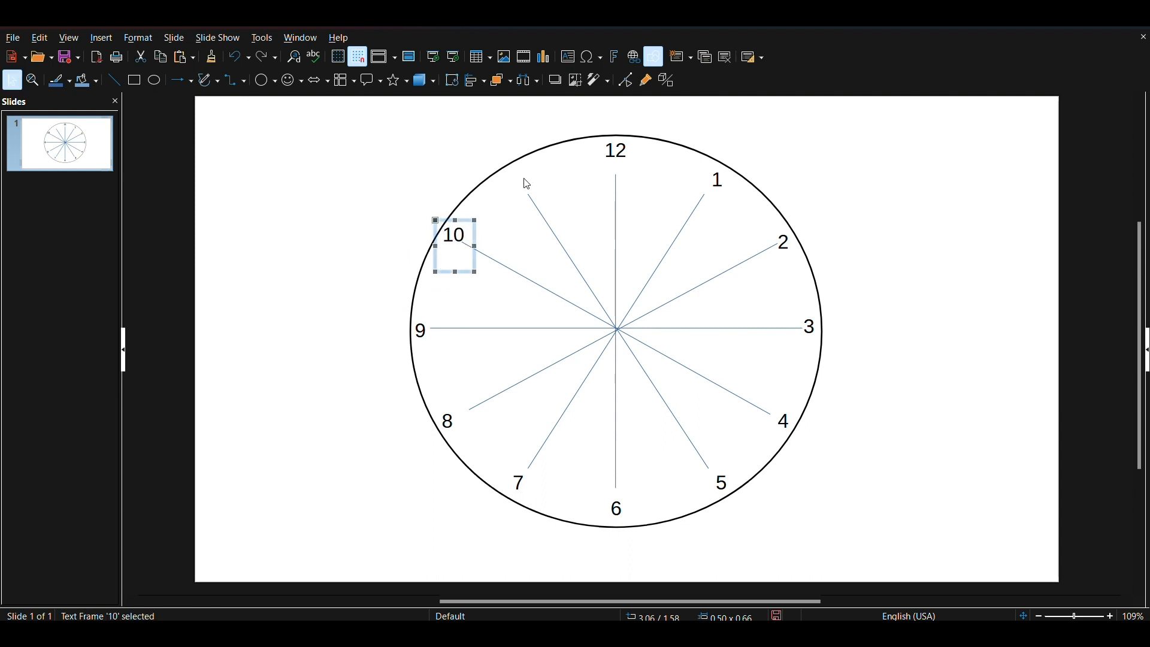
Place a copy of the 10 label at the steeper descending diagonal's upper end, change its text to 11 and nudge it left.
left_click_drag(465, 224, 540, 166)
left_click(541, 175)
left_click(541, 175)
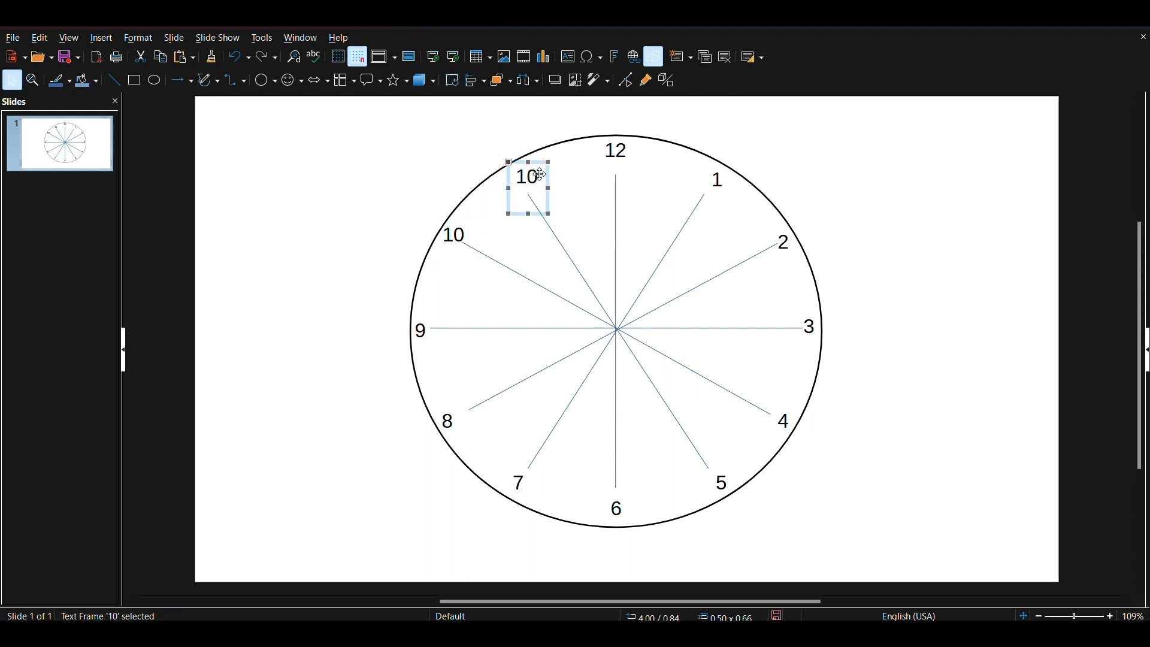
left_click_drag(538, 176, 519, 136)
left_click(519, 137)
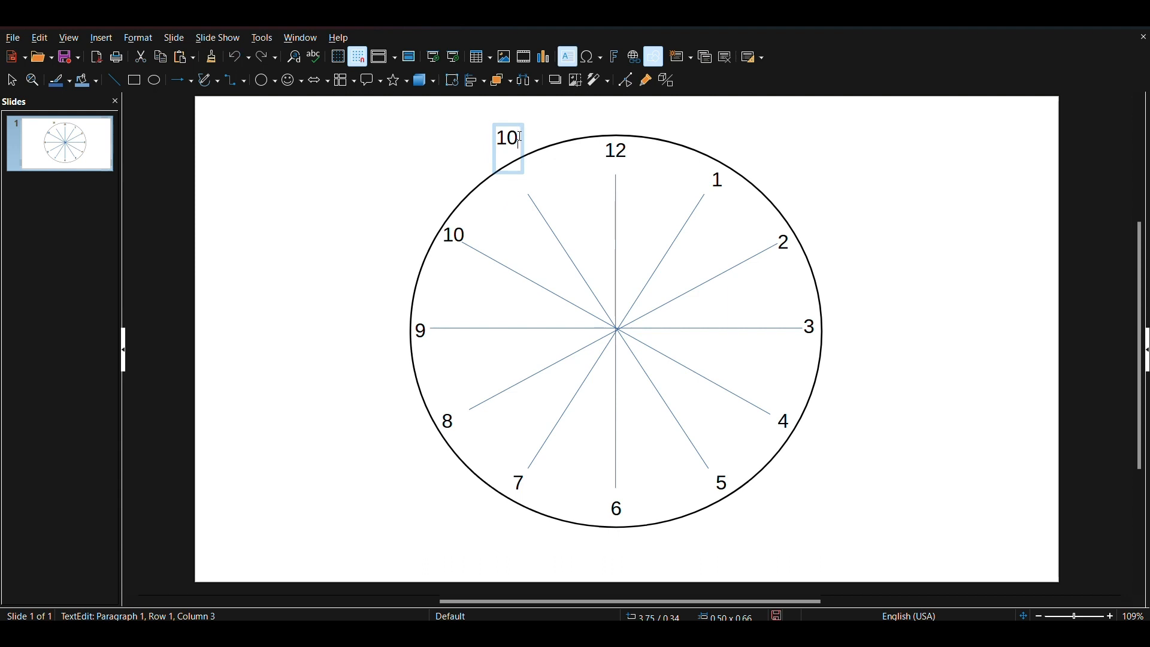
left_click_drag(521, 166, 531, 207)
key("Down")
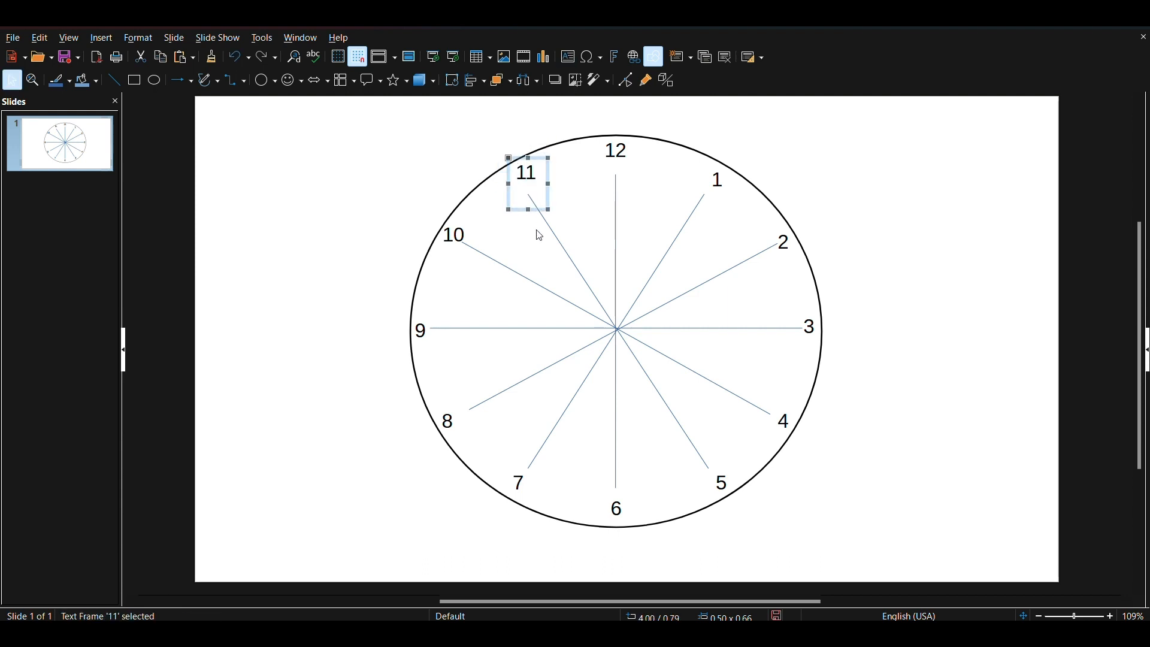
key("Left")
key("Left")
Cut the horizontal line, both steeper diagonals and the shallower descending diagonal from the clock face.
left_click(613, 333)
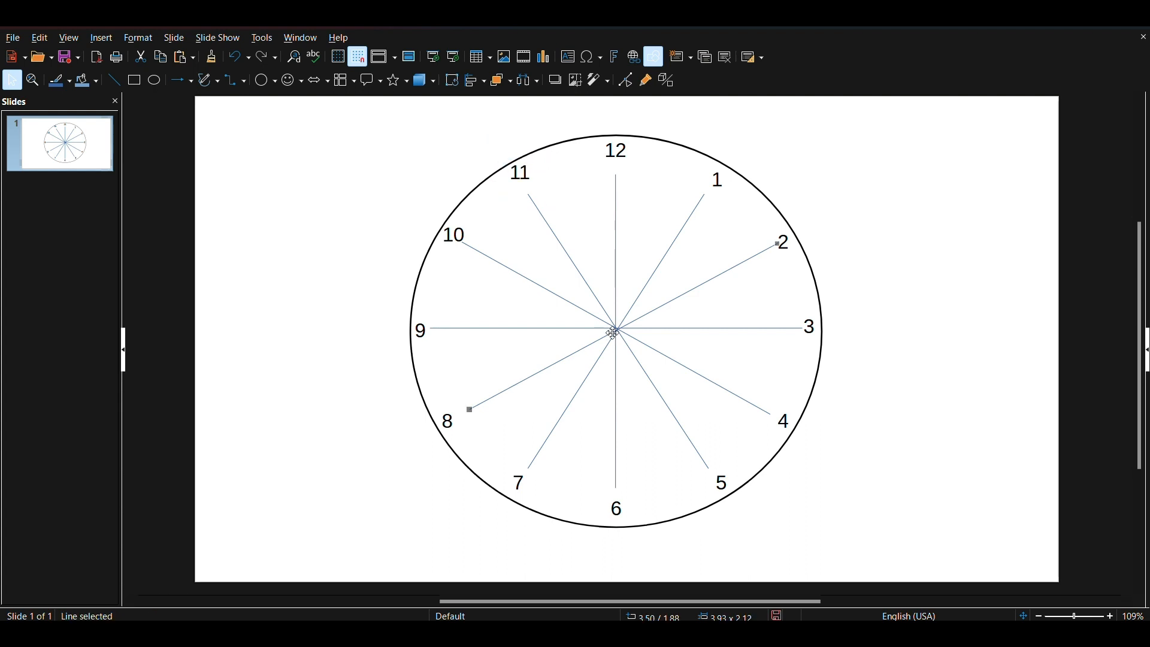
right_click(617, 328)
right_click(617, 329)
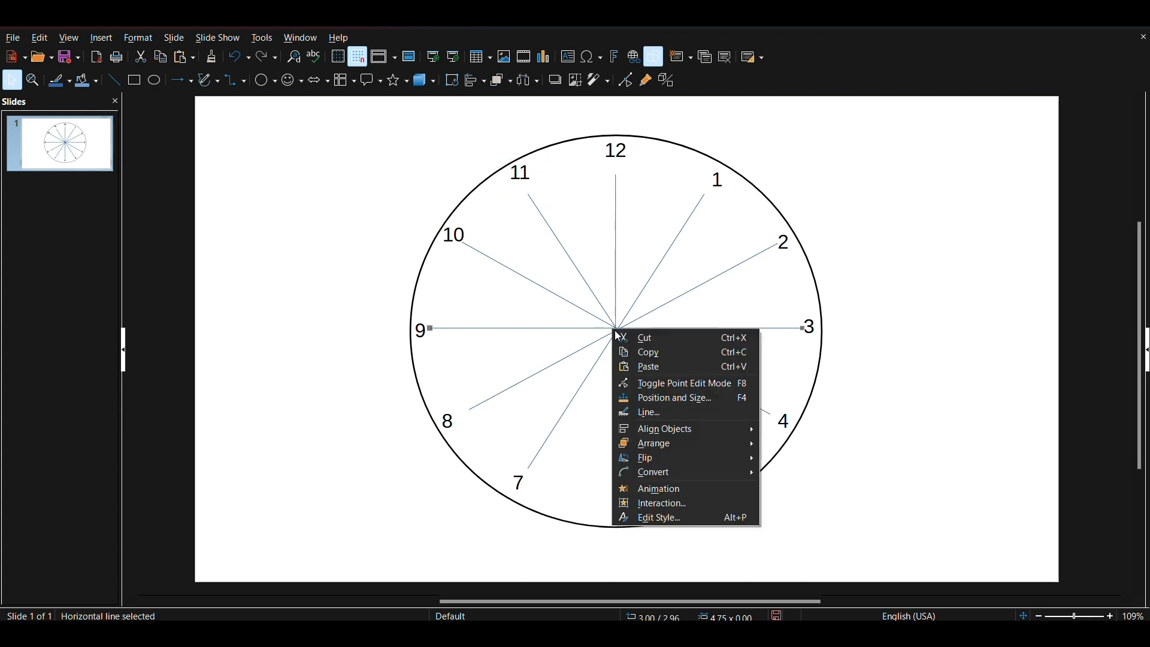
left_click(620, 330)
right_click(619, 331)
left_click(626, 335)
right_click(620, 331)
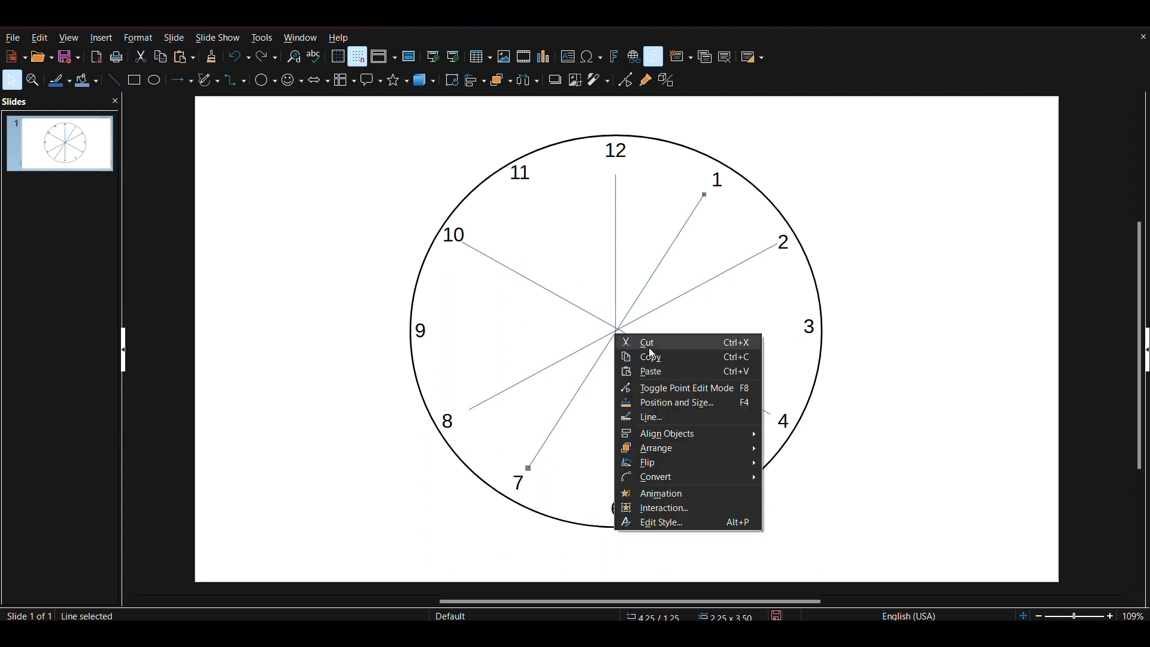
left_click(626, 336)
left_click(617, 330)
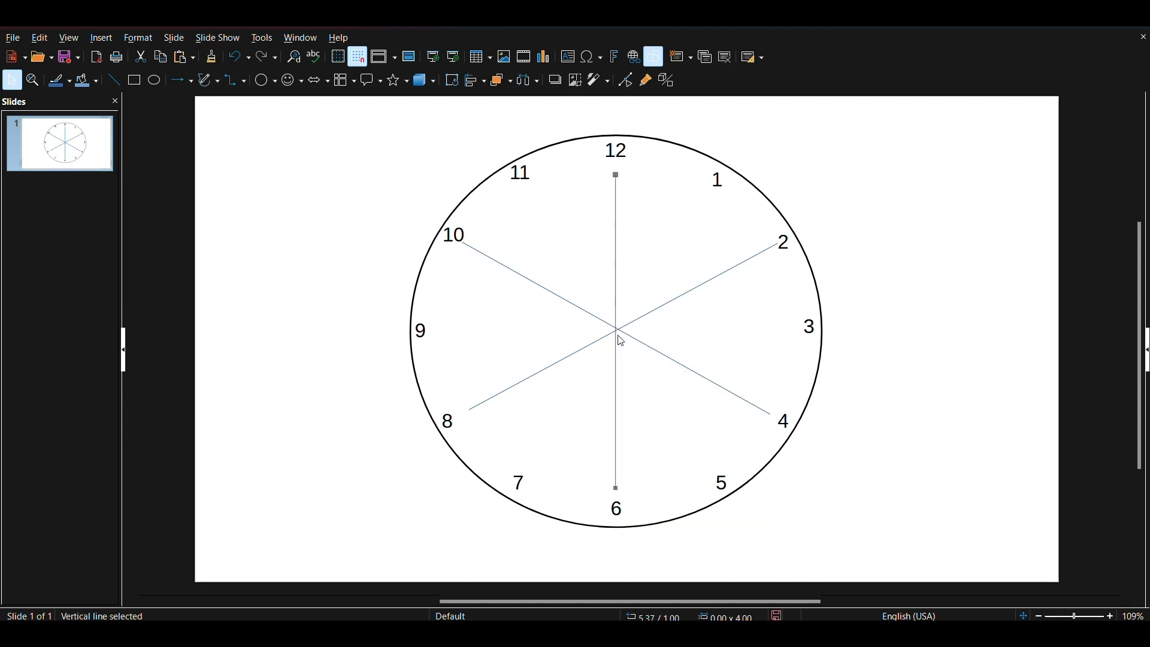
right_click(612, 325)
left_click(625, 333)
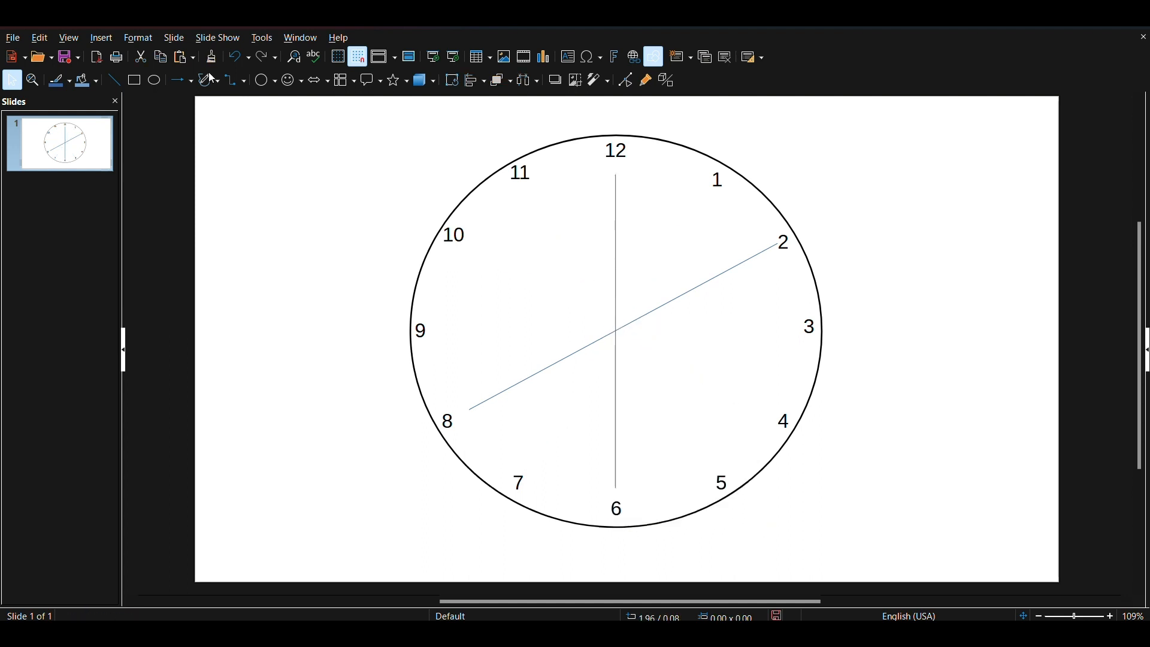
Draw a line with a circle start and arrow end from the clock's centre toward 1, about 1.13" wide and 1.50" high.
left_click(191, 80)
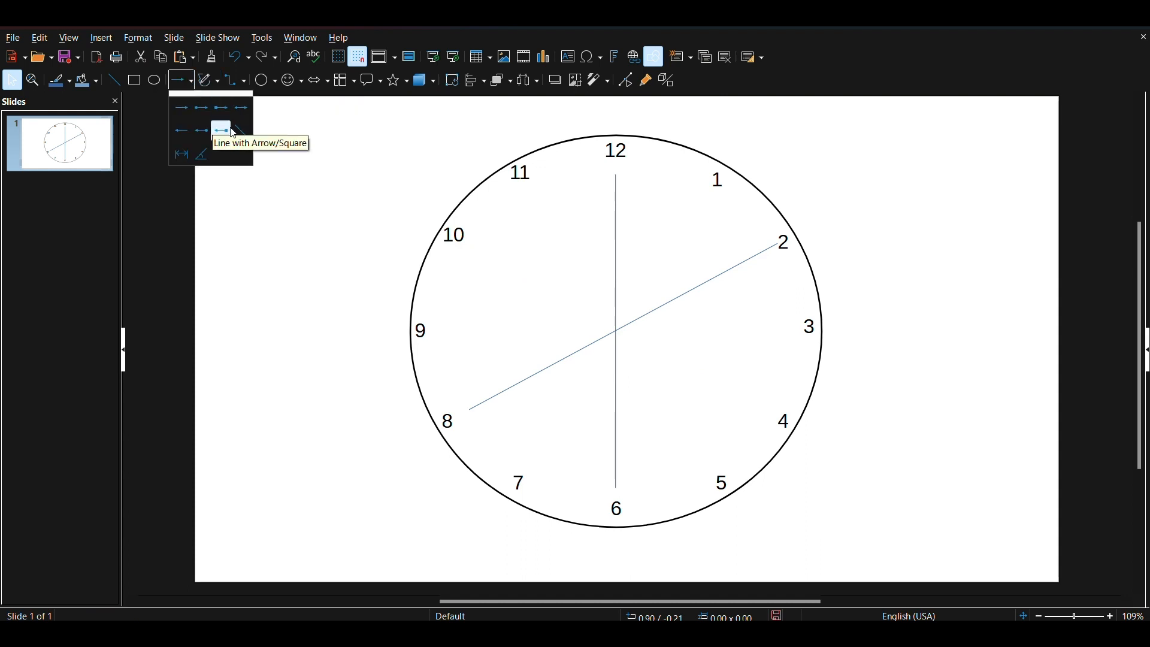
left_click(201, 108)
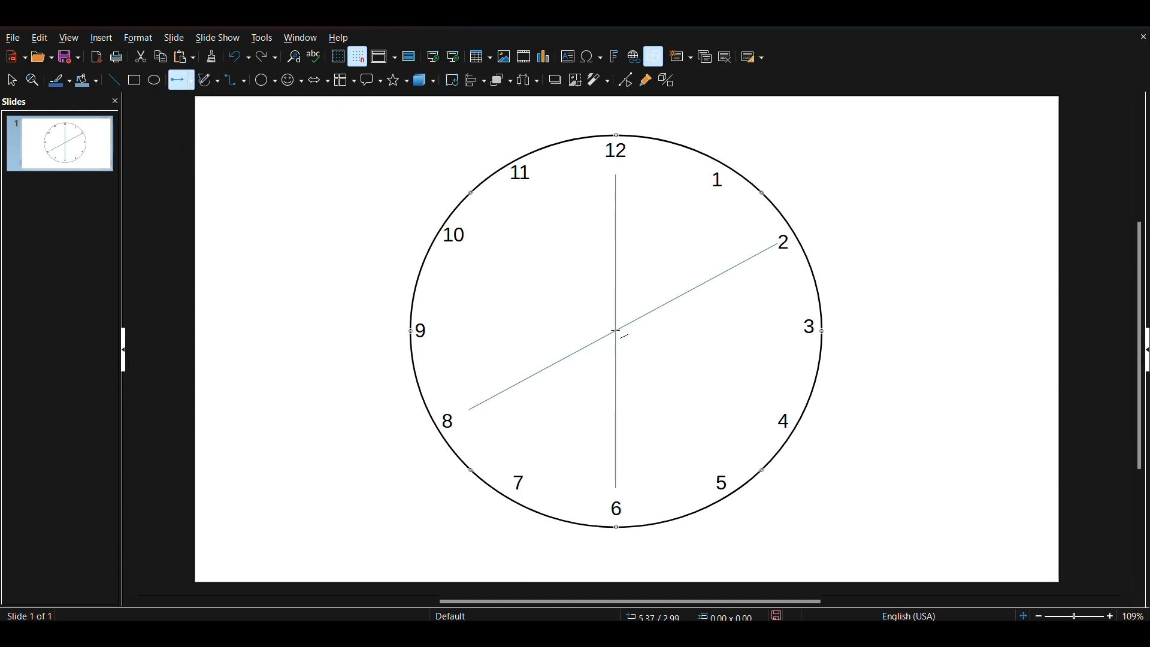
left_click_drag(616, 330, 702, 209)
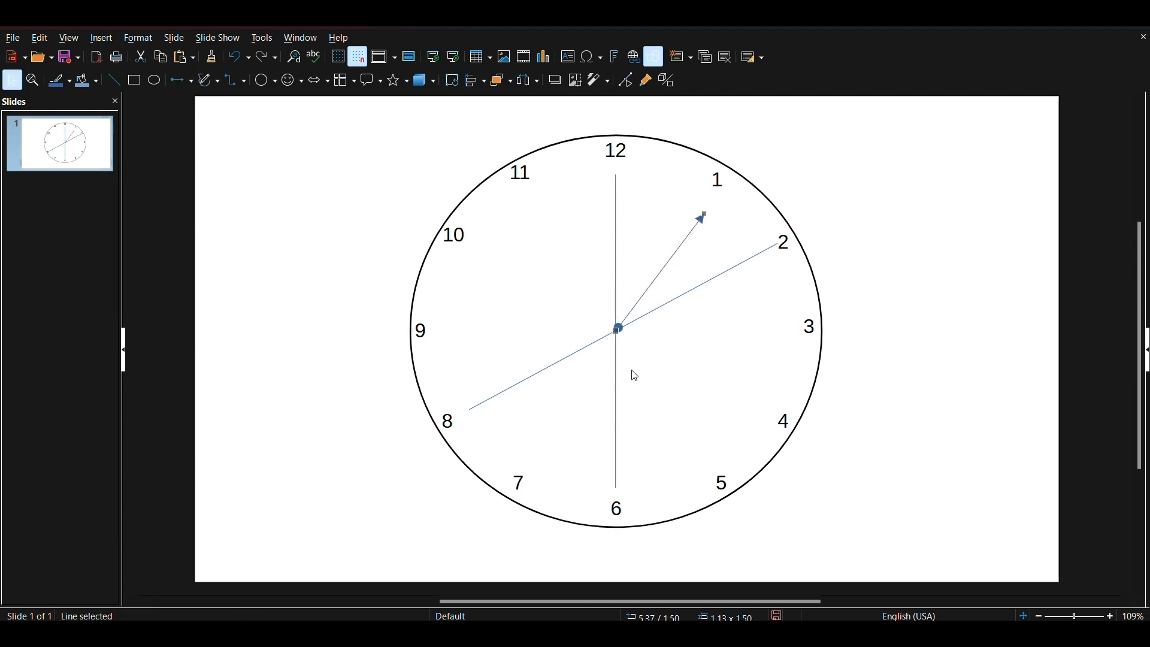
Cut the two remaining spokes, the shallower ascending diagonal and the vertical line.
right_click(650, 311)
left_click(662, 318)
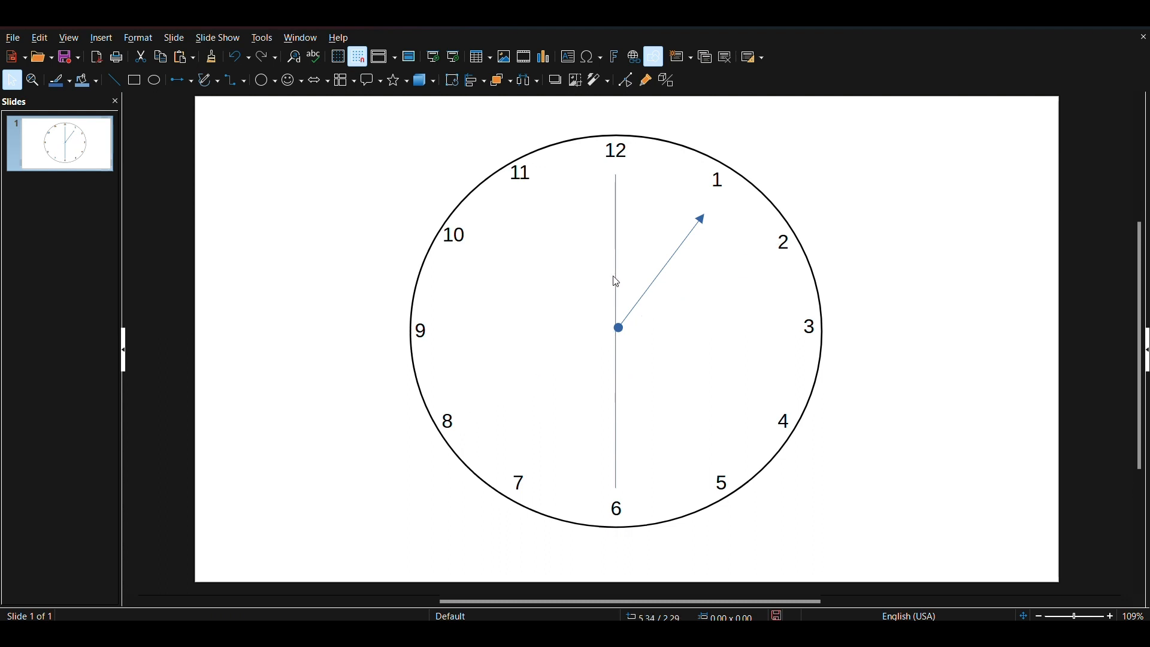
right_click(616, 281)
left_click(642, 288)
Format the clock hand pointing at 1 with a black line 0.02" thick.
left_click(619, 332)
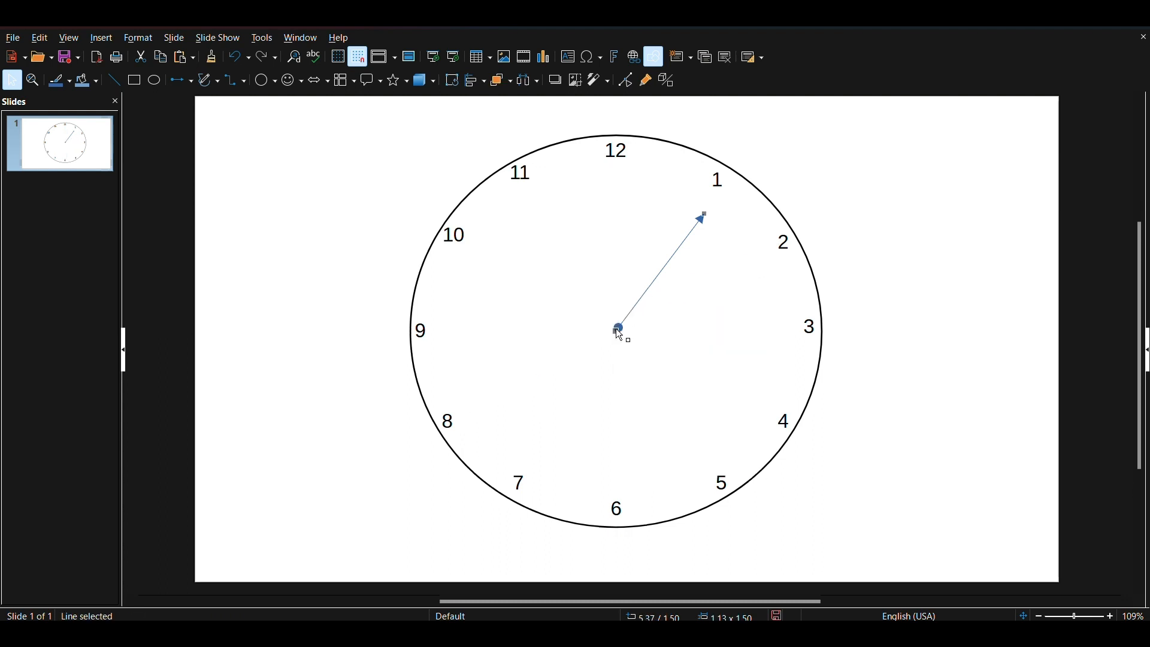
right_click(619, 329)
left_click(662, 411)
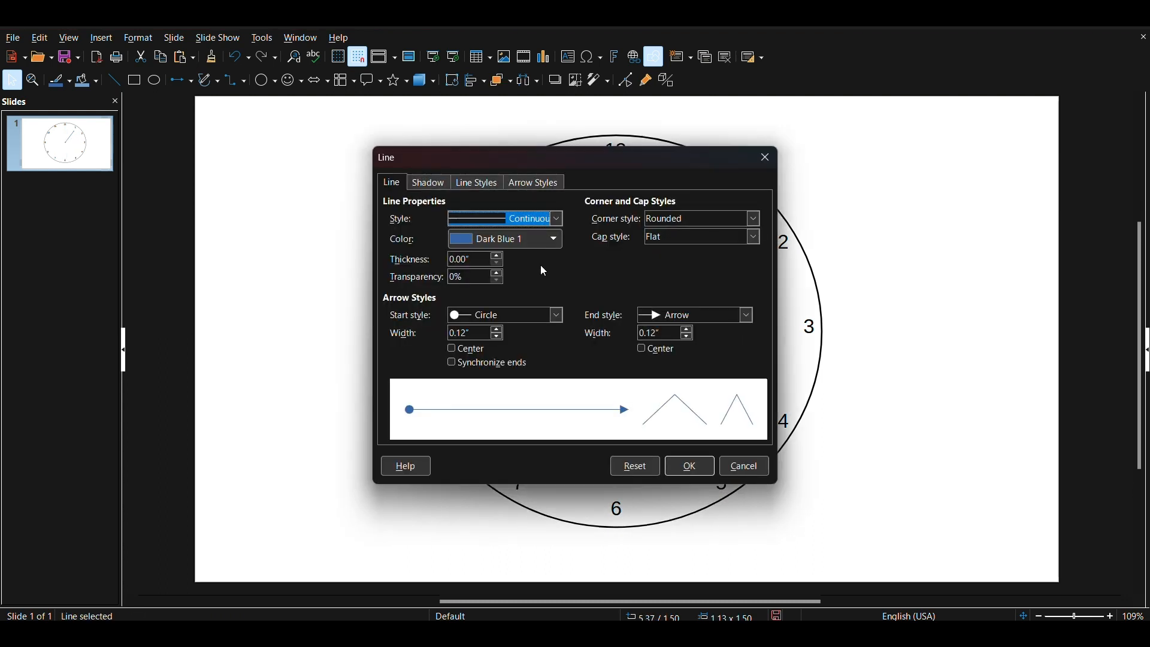
left_click(553, 240)
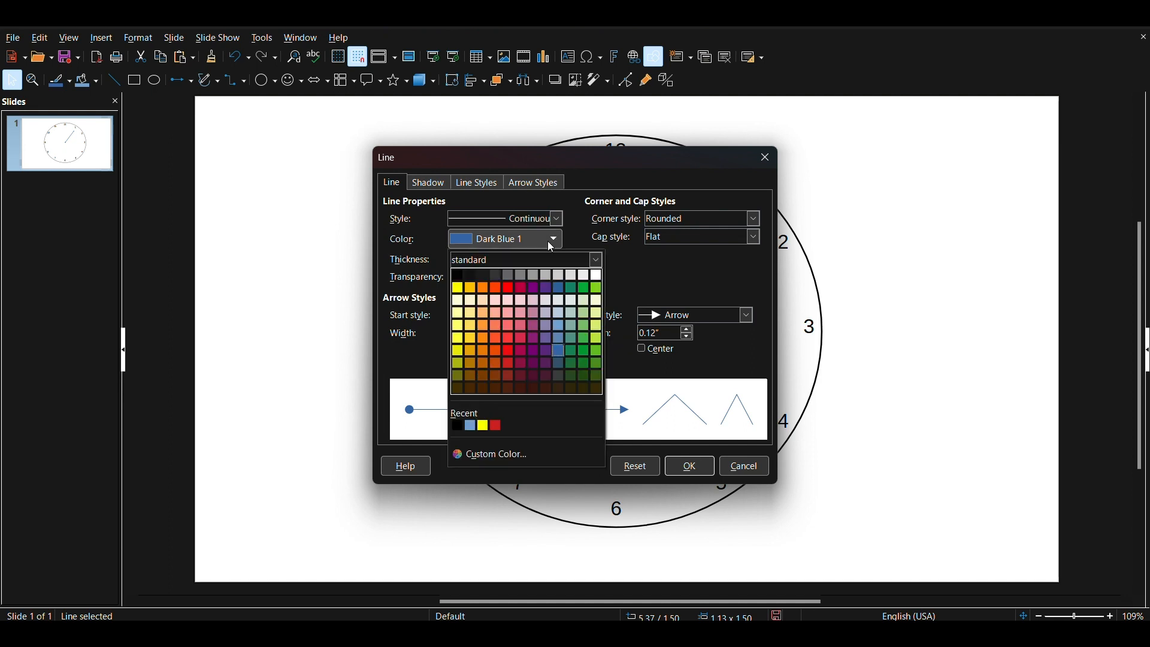
left_click(460, 275)
left_click(496, 255)
left_click(690, 466)
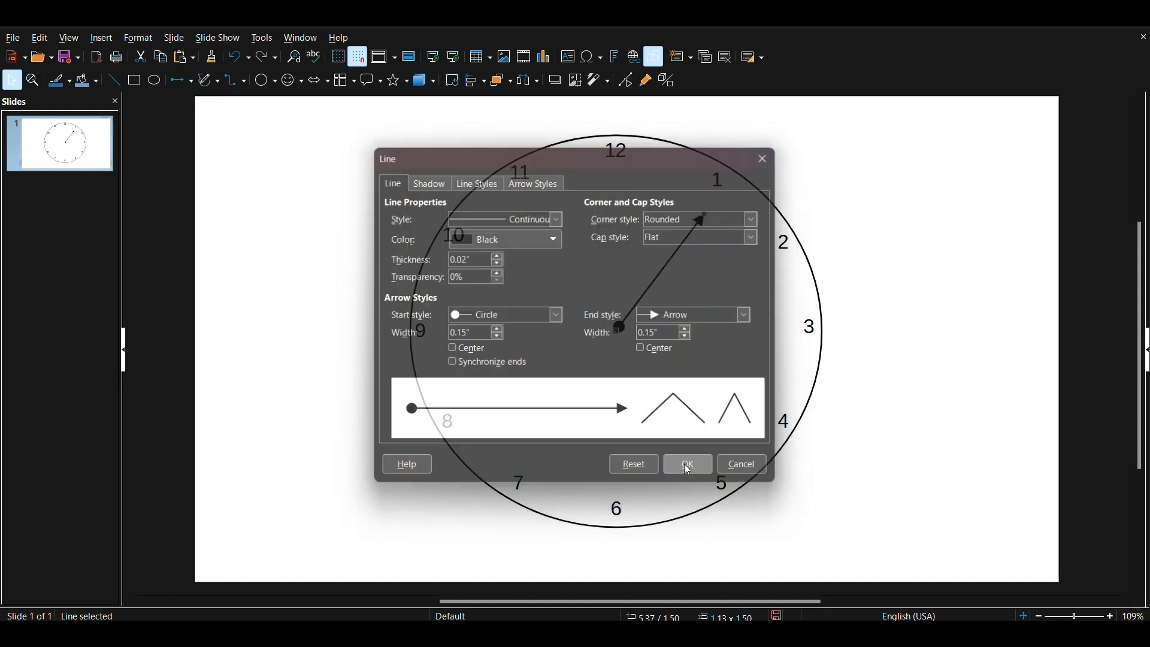
left_click(610, 339)
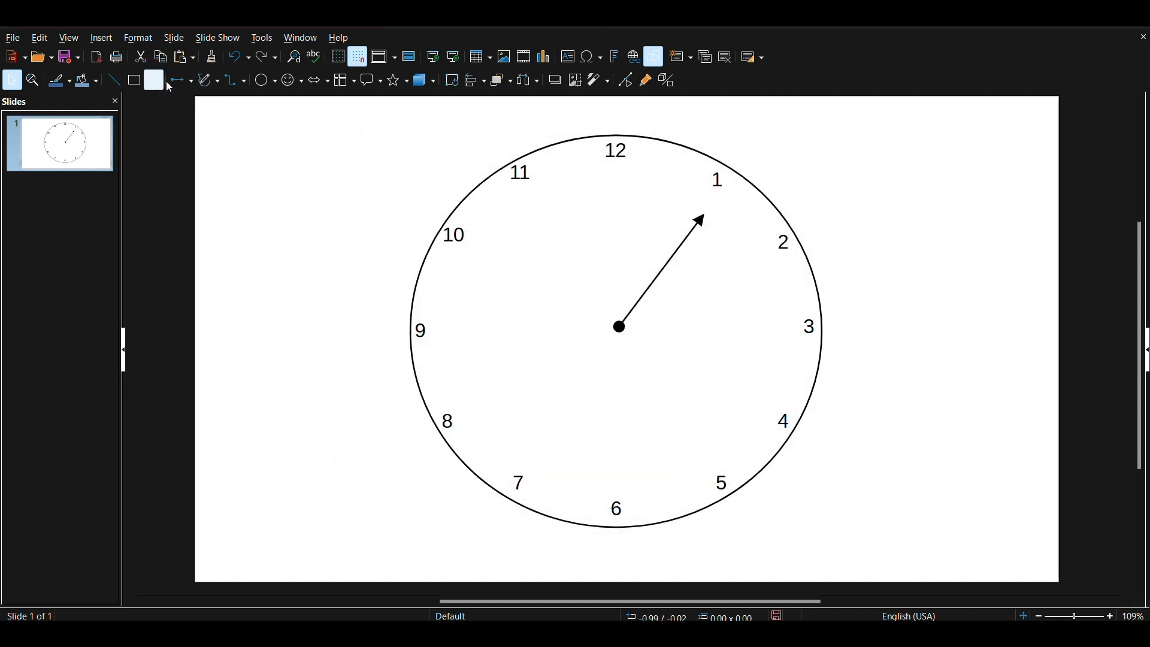
Draw a second circle-to-arrow line from the centre toward the gap between 9 and 10, about 1.25" wide and 0.50" high.
left_click(192, 83)
left_click(201, 108)
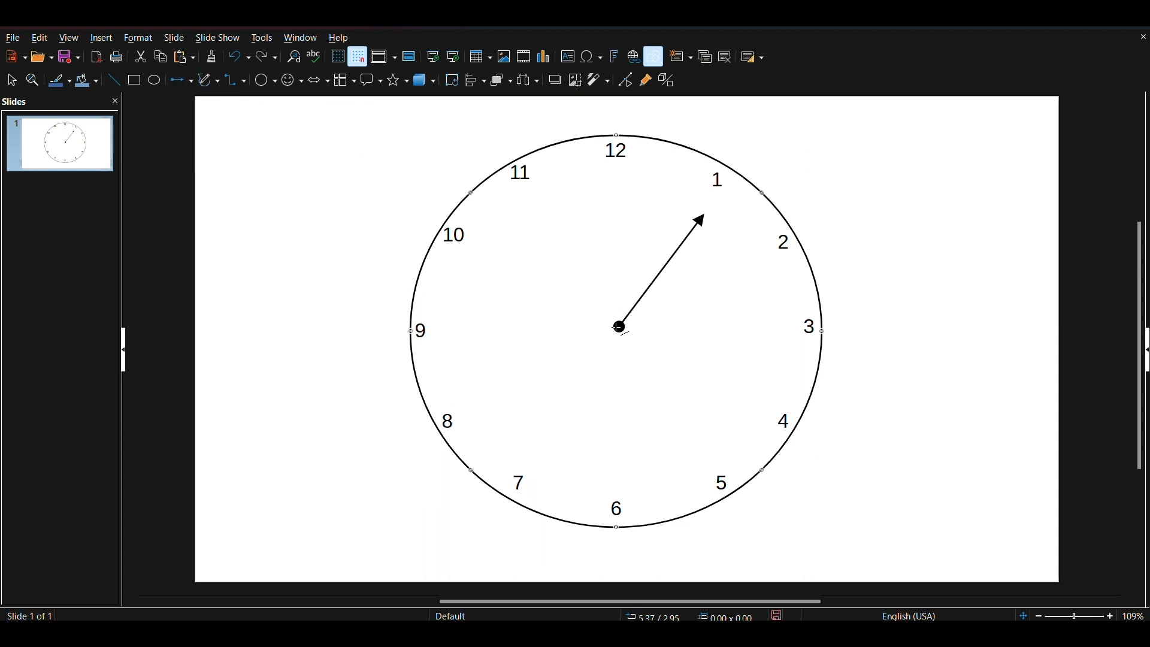
left_click_drag(626, 333, 524, 286)
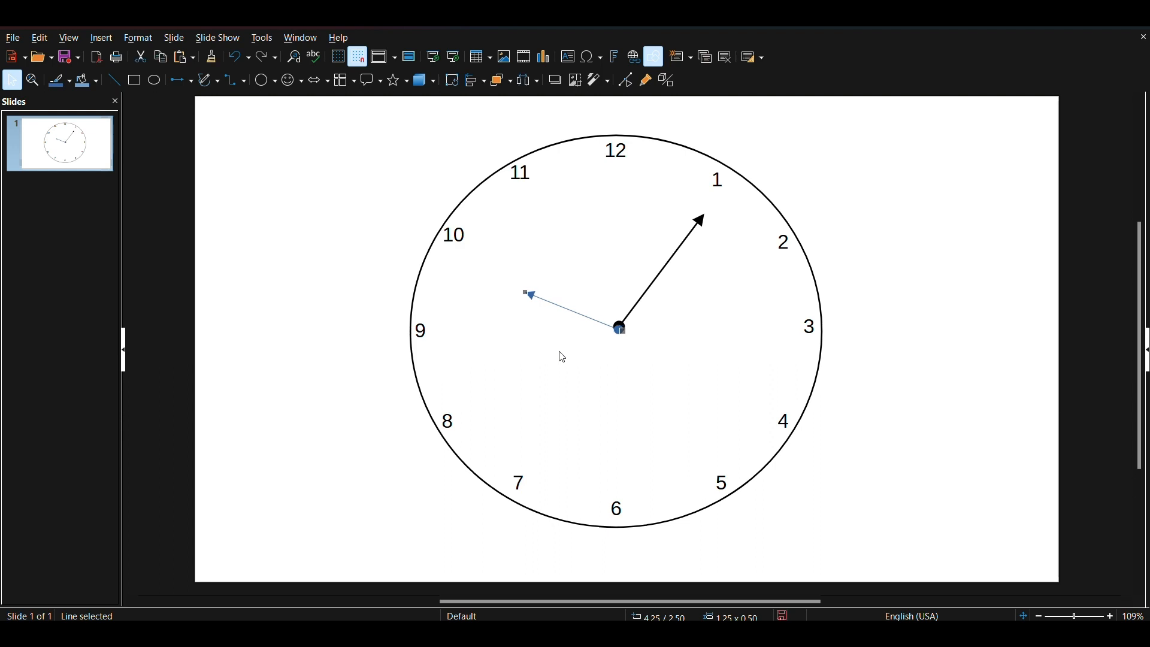
key("Up")
Swing the blue hand's arrow tip up toward 12, about 0.96" high, and nudge the hand onto the centre dot.
left_click_drag(527, 291, 620, 252)
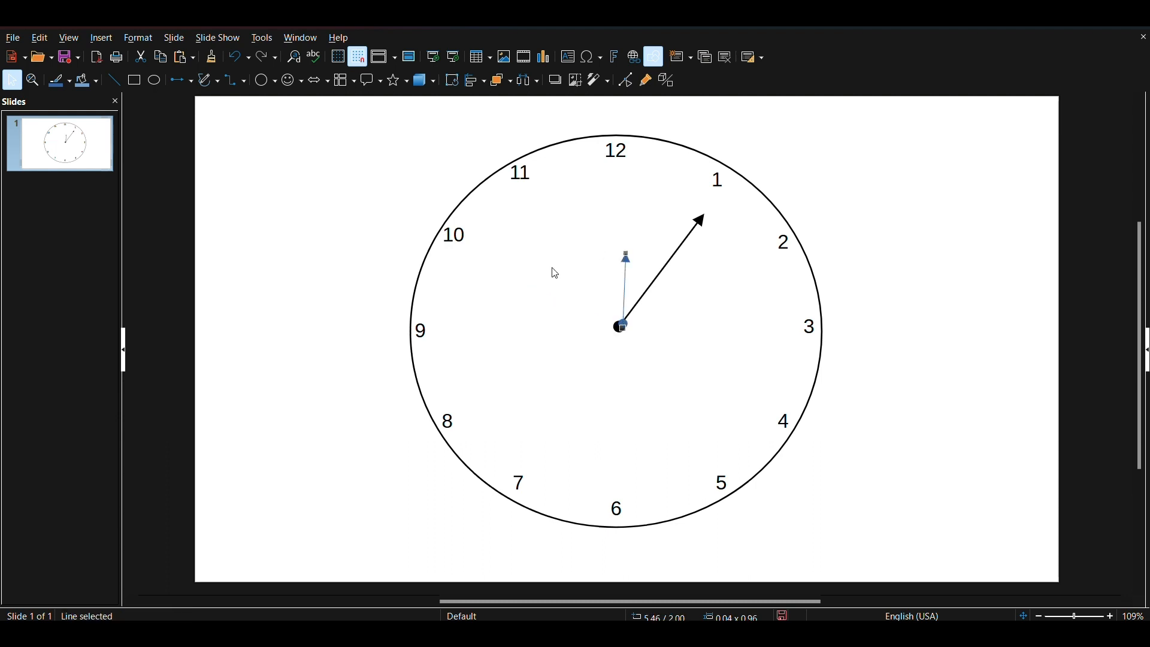
key("Left")
key("Down")
key("Left")
key("Right")
left_click(623, 260)
left_click_drag(621, 254, 620, 253)
key("Left")
left_click(619, 260)
left_click_drag(620, 258, 621, 257)
Lengthen the blue hand to about 2.00" so that its arrow tip ends just below the 12.
left_click(1110, 615)
left_click(1109, 615)
left_click(1109, 615)
left_click(1109, 616)
left_click(1109, 616)
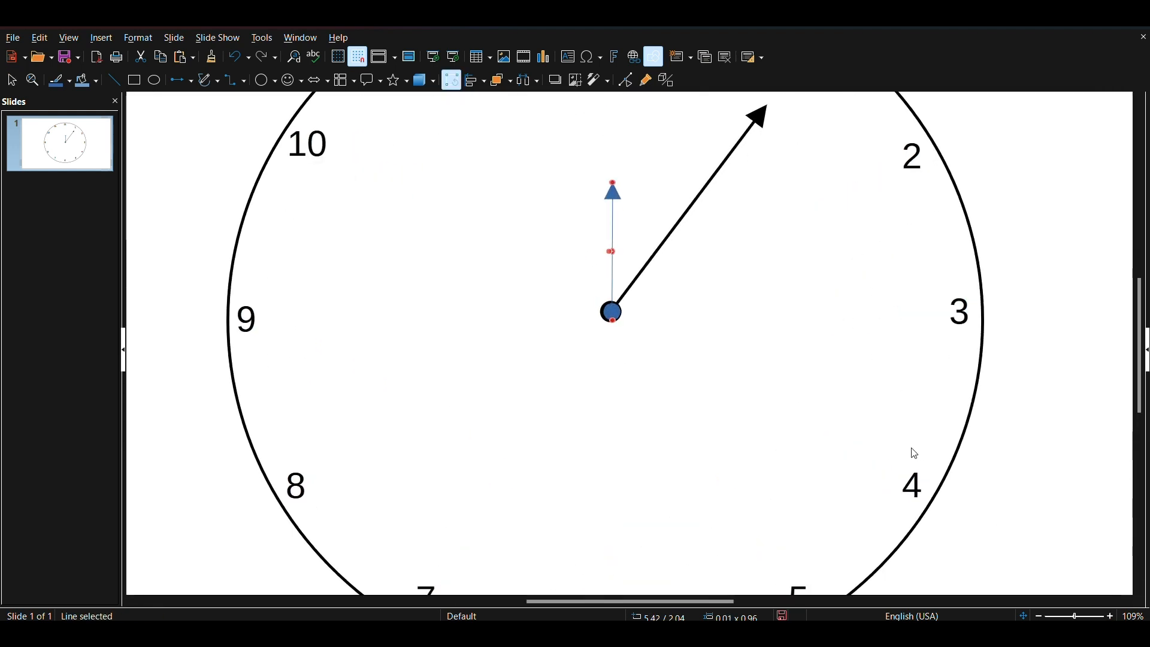
scroll(689, 384, "up", 2)
left_click_drag(612, 326, 619, 178)
left_click(615, 333)
left_click(621, 381)
left_click(608, 336)
left_click(619, 174)
left_click(624, 187)
left_click(627, 183)
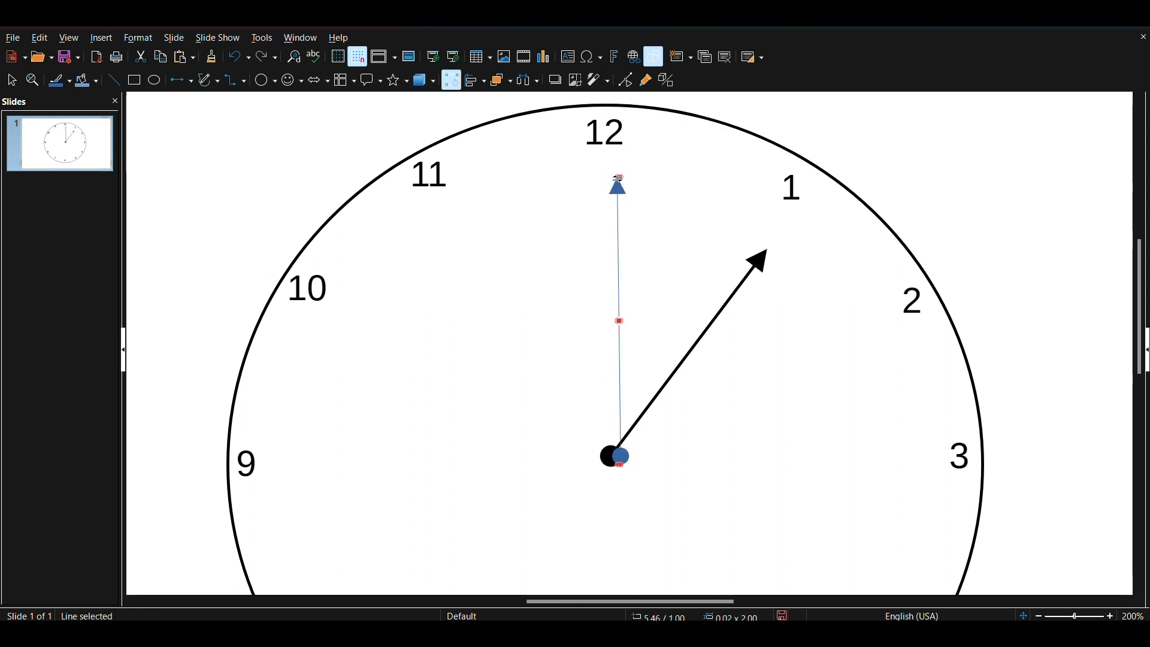
Adjust the blue hand's circle end to make the hand exactly vertical.
left_click_drag(619, 463, 616, 465)
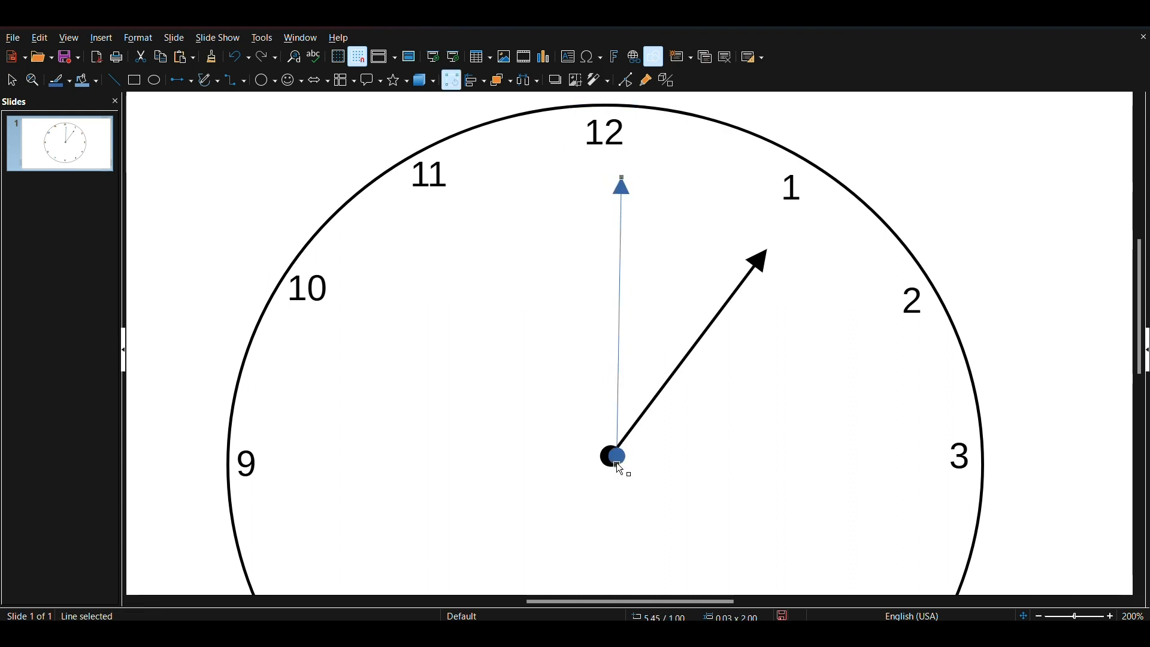
left_click(619, 465)
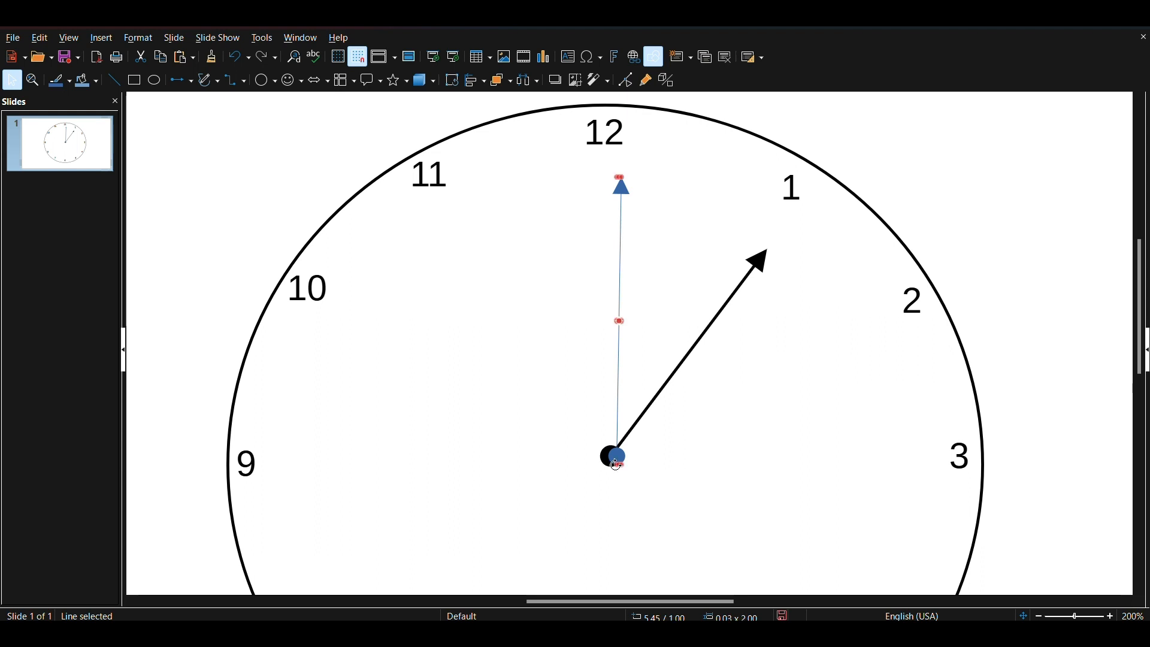
left_click_drag(623, 467, 624, 468)
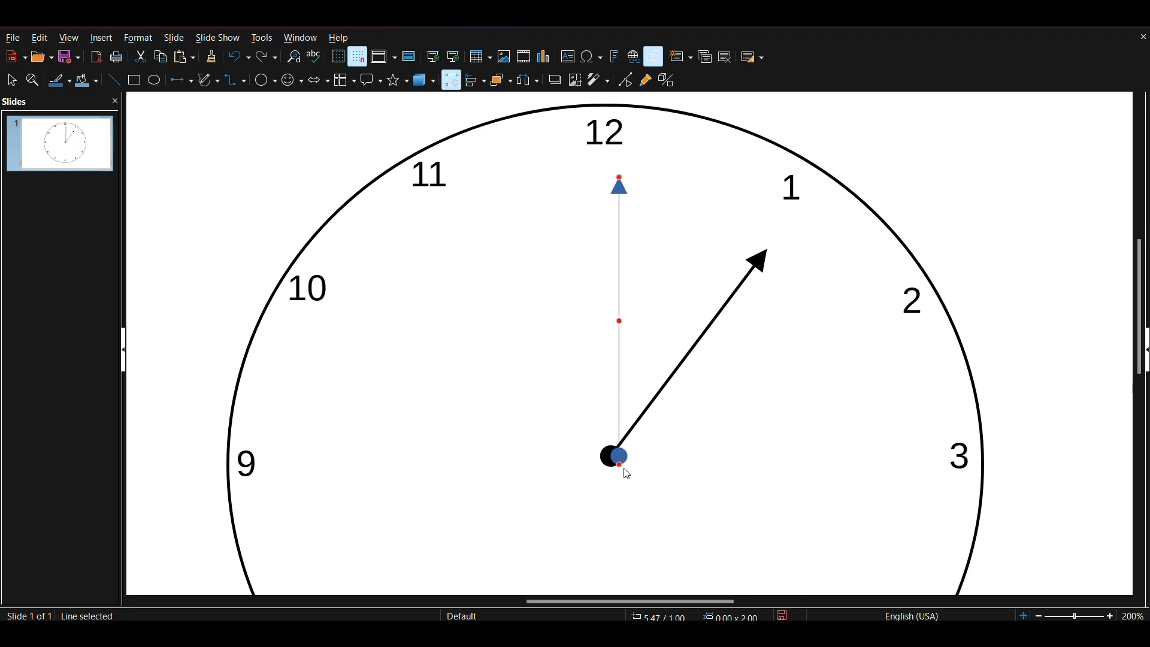
Nudge the blue vertical hand and the black hand until their circle ends overlap at the clock's centre.
key("Left")
key("Left")
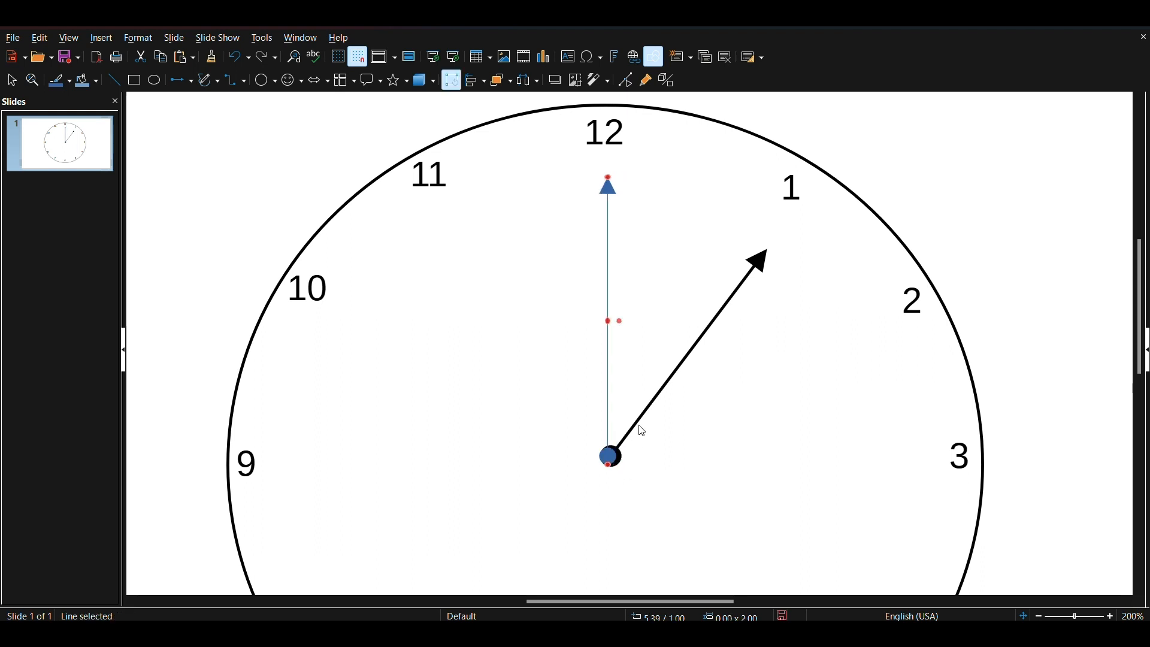
left_click(639, 425)
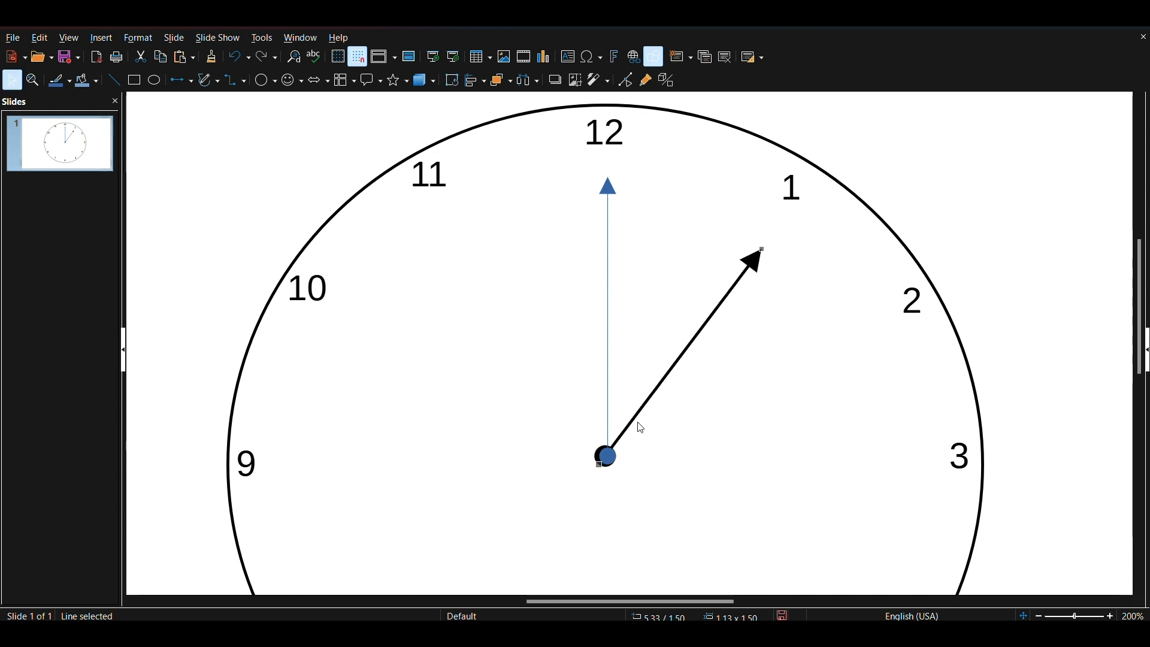
left_click(624, 432)
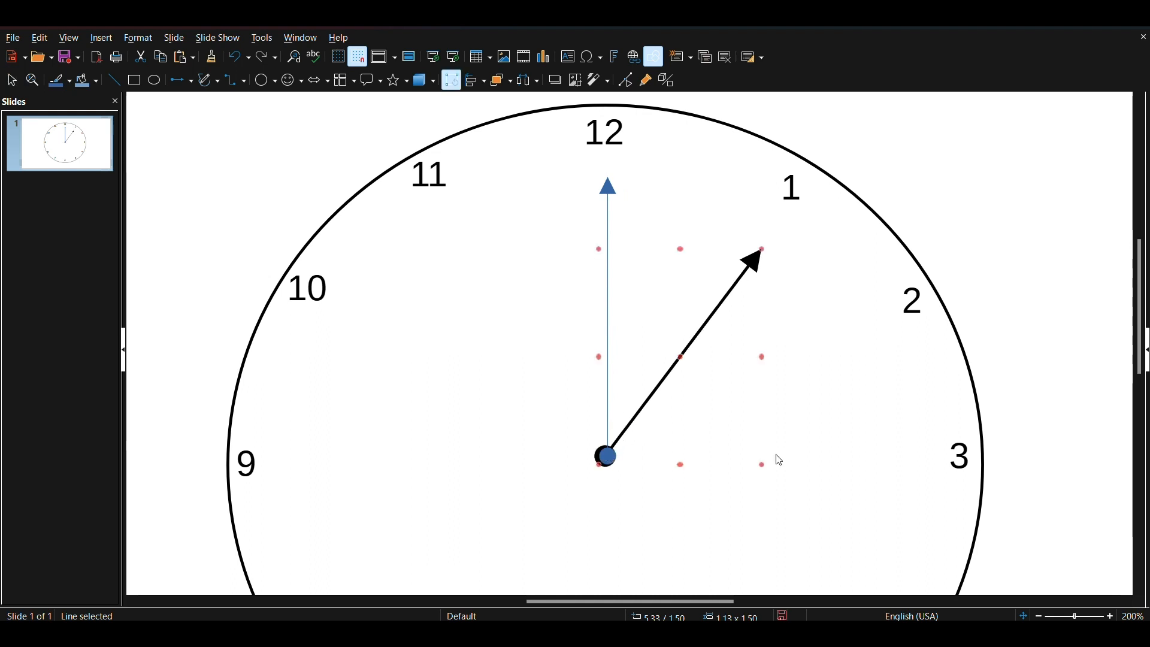
key("Down")
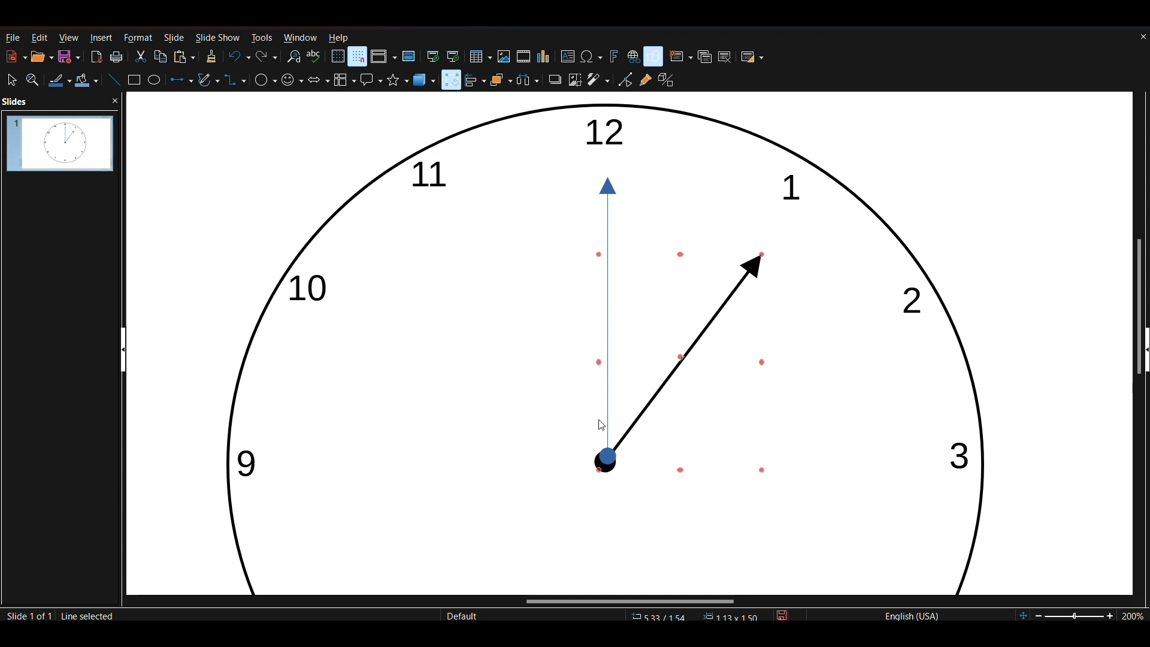
left_click(607, 458)
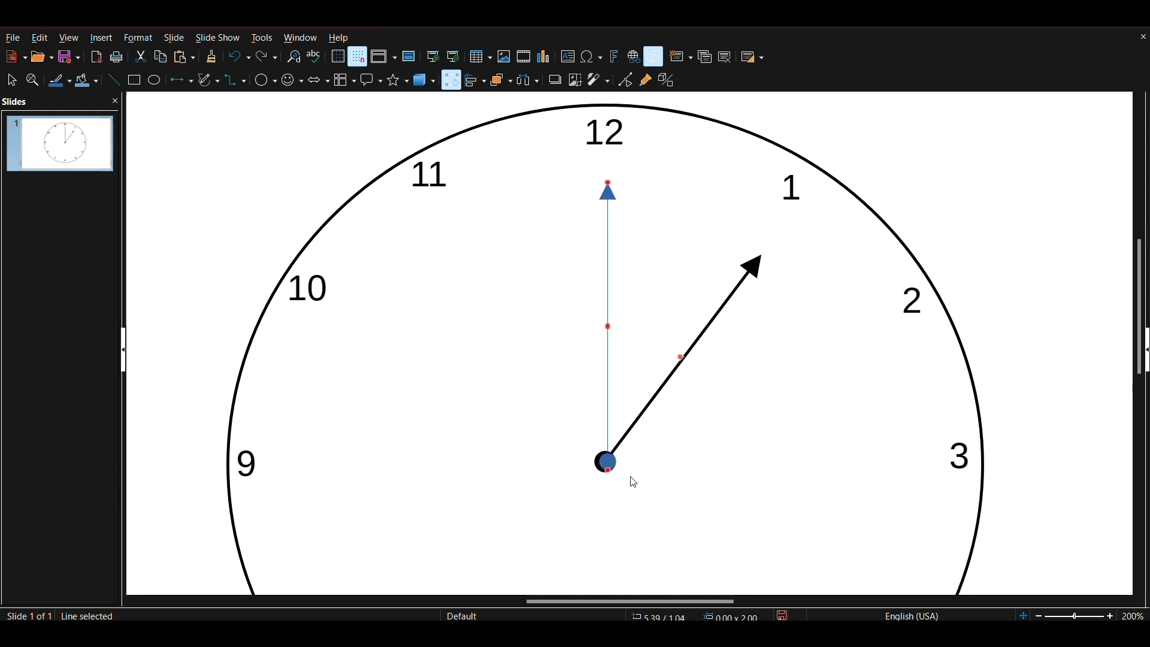
left_click(636, 427)
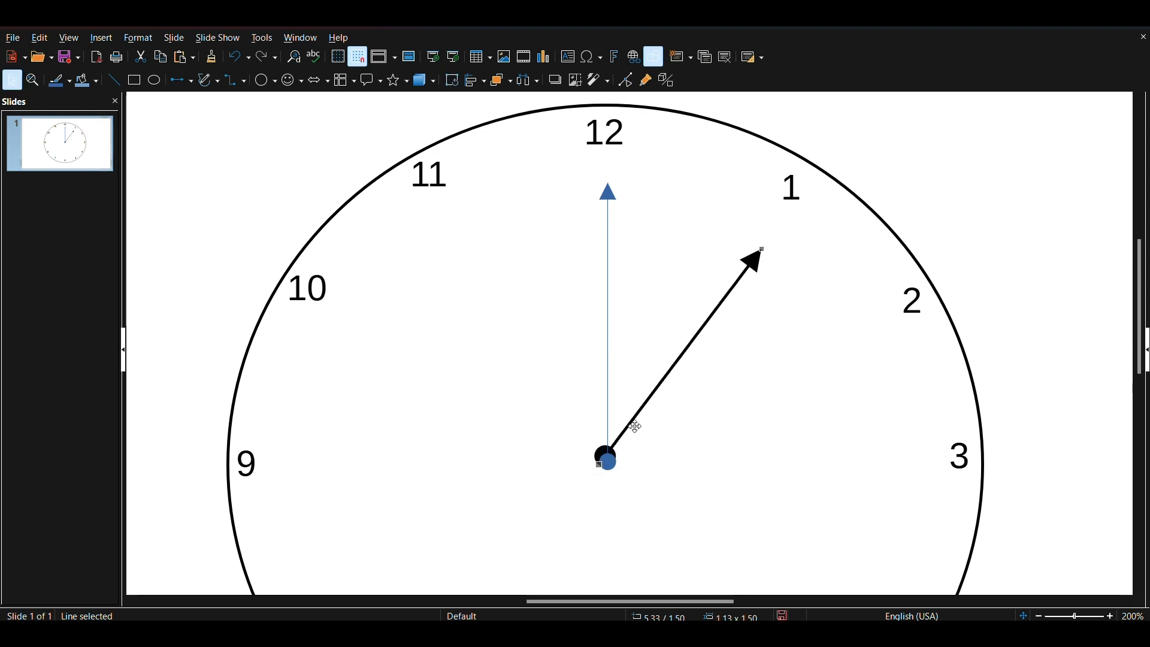
key("Up")
scroll(613, 463, "up", 2)
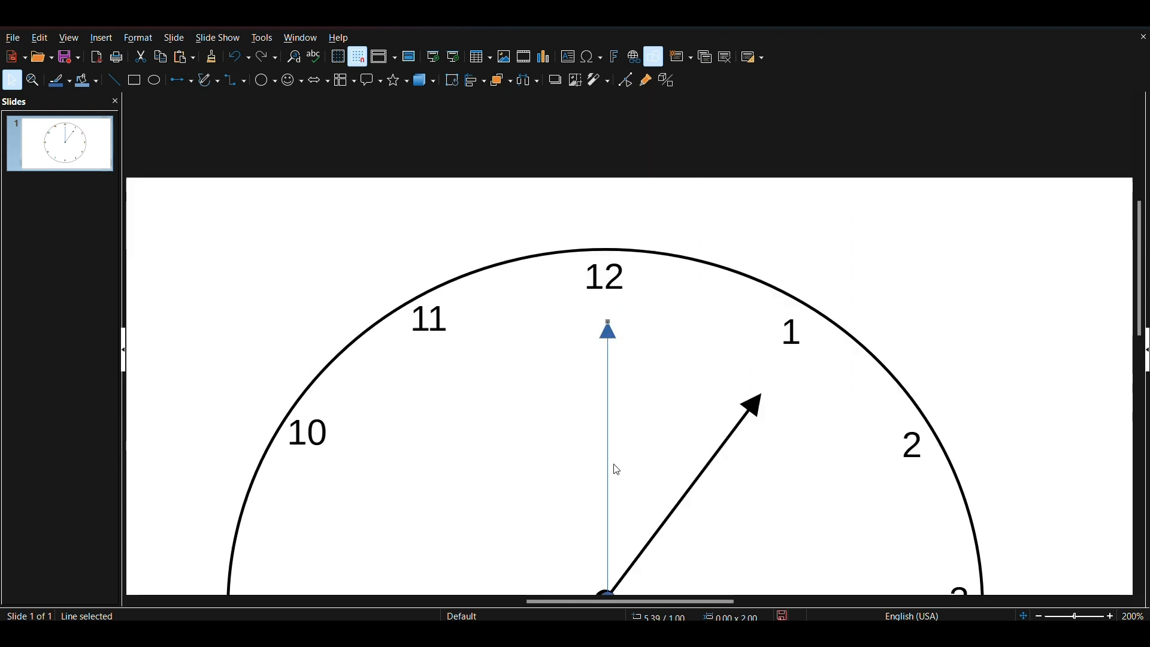
Shorten the blue vertical hand to about 1.00" by bringing its arrow tip down from the 12.
scroll(616, 449, "down", 2)
left_click_drag(615, 189, 605, 197)
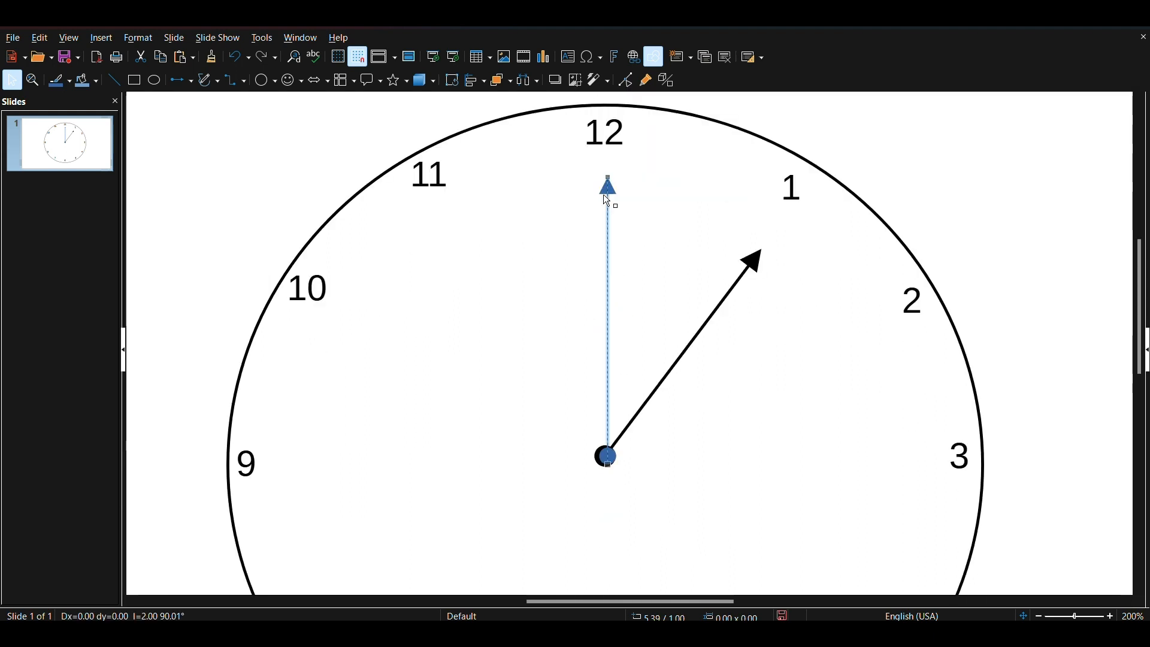
left_click_drag(606, 346, 605, 330)
Set the vertical hand's line thickness to 0.06" and its colour to Blue.
right_click(608, 332)
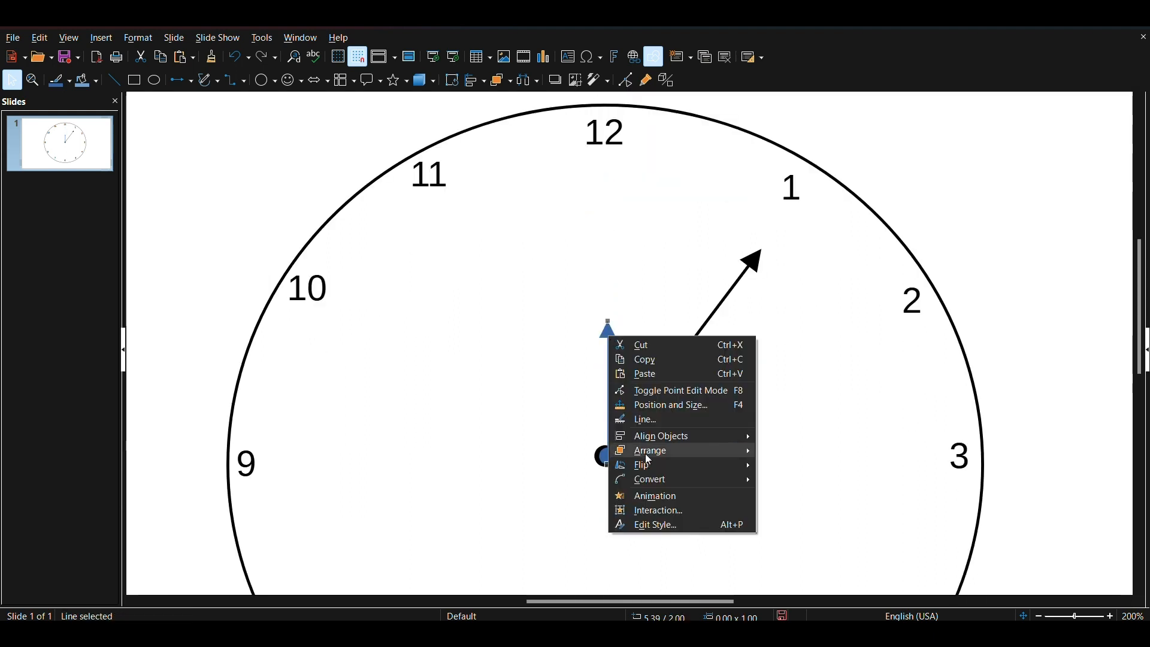
left_click(657, 419)
left_click(499, 256)
left_click(499, 257)
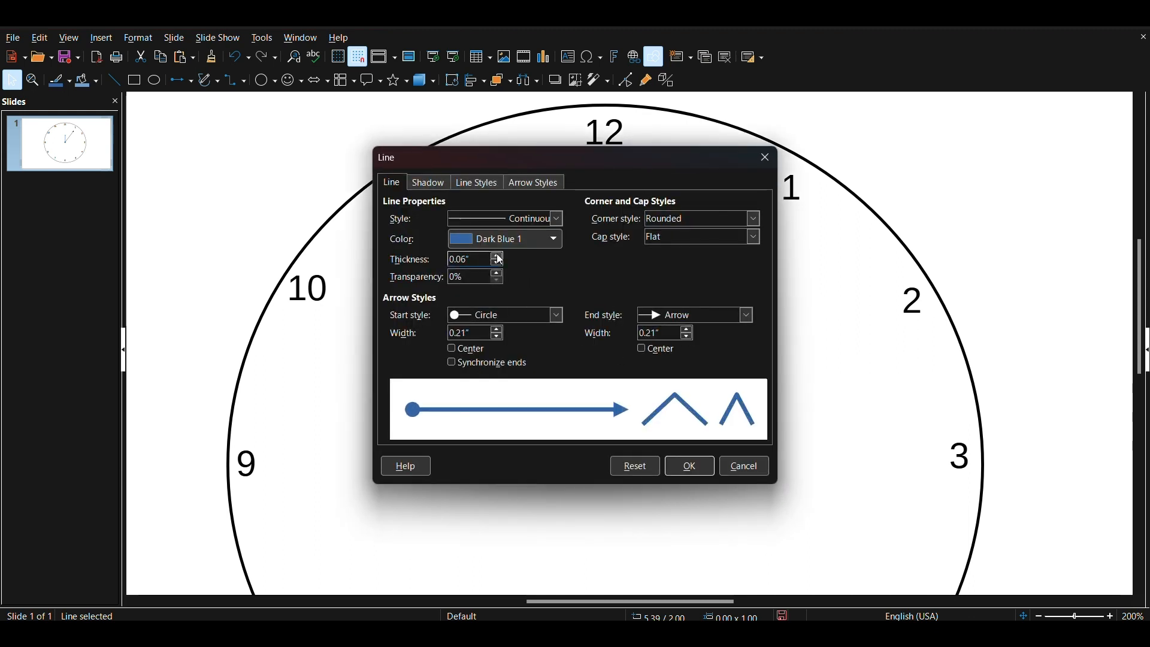
left_click(536, 242)
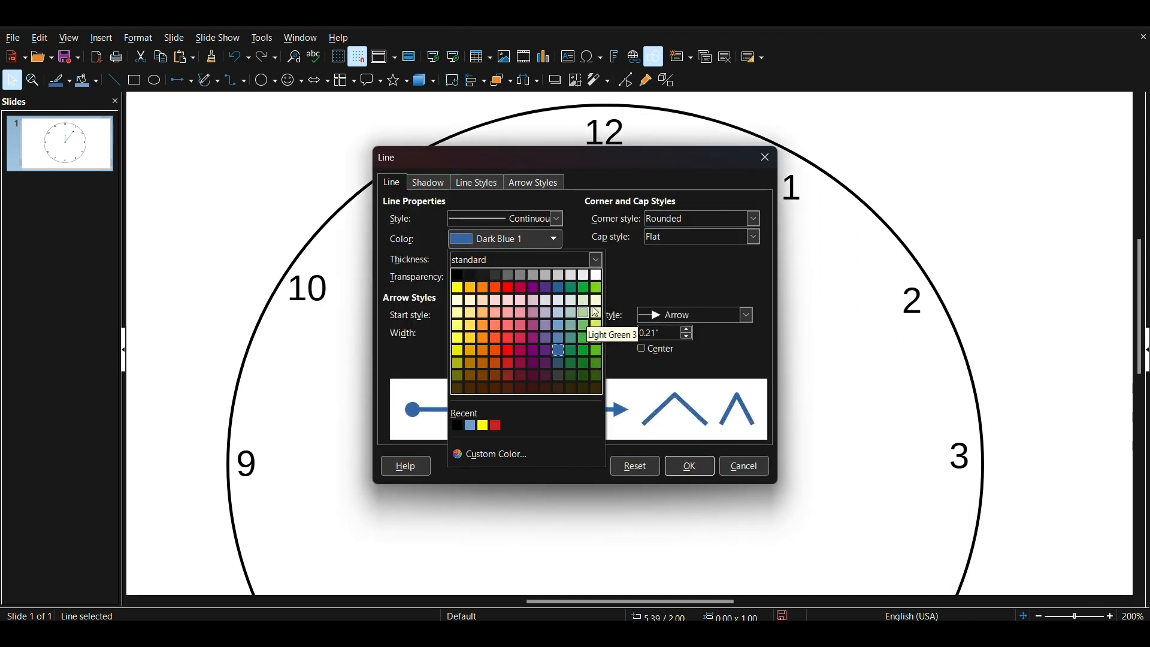
left_click(597, 337)
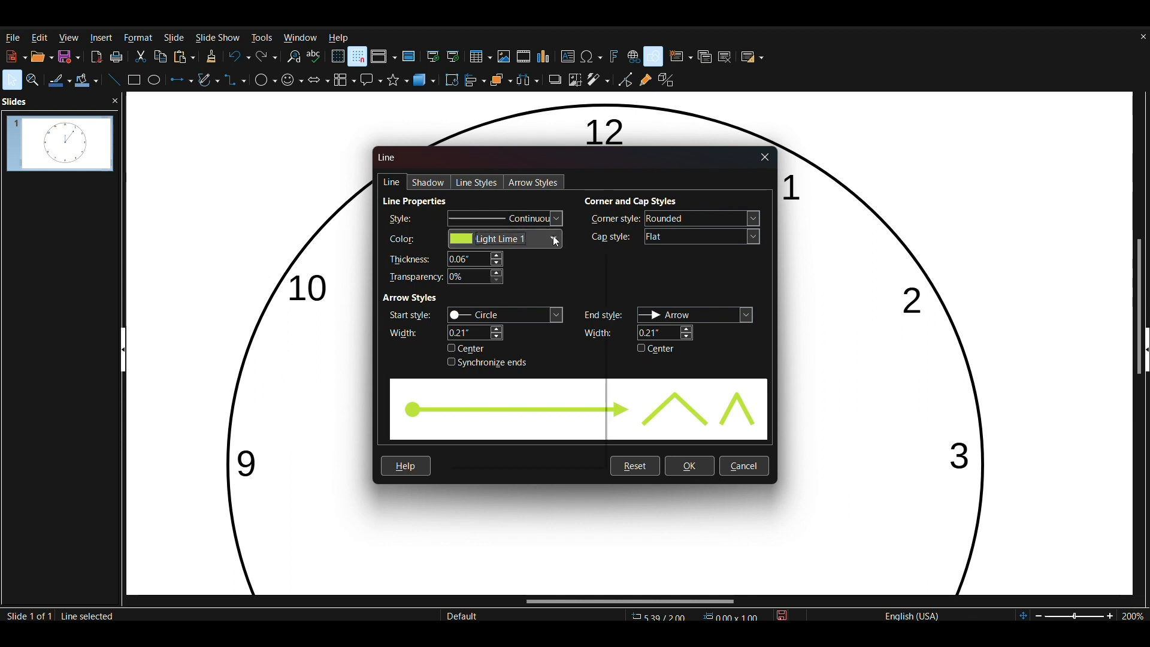
left_click(527, 239)
left_click(557, 287)
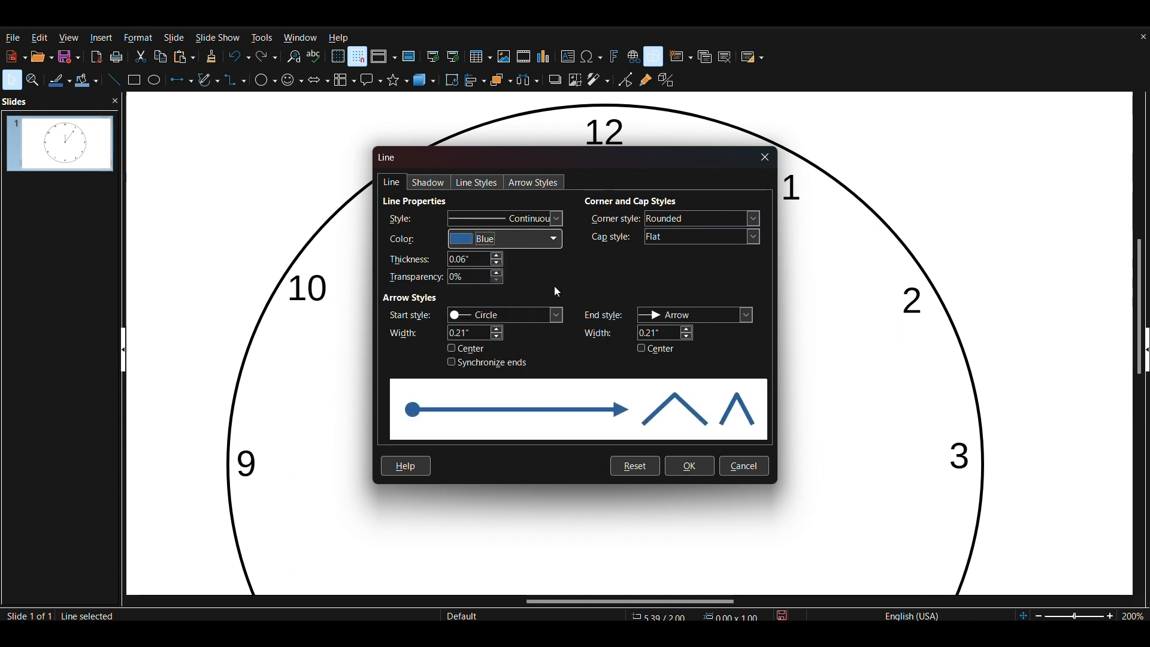
left_click(686, 466)
right_click(608, 452)
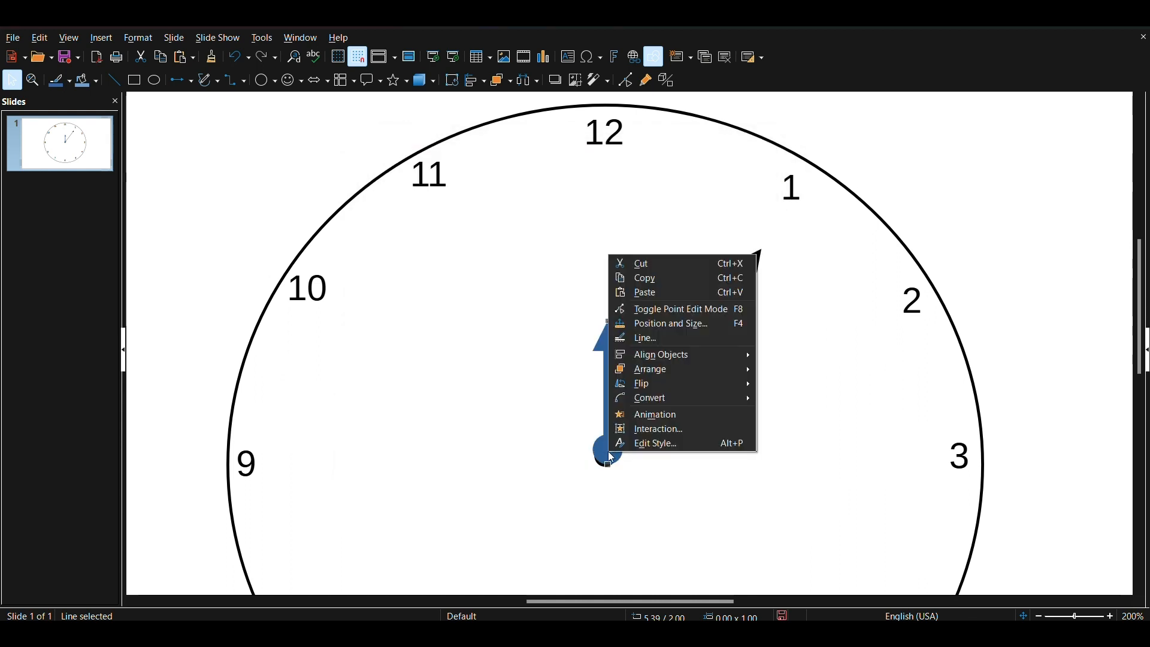
key("Escape")
Nudge the black hand pointing toward 1 slightly up to line it up with the blue centre circle.
left_click(627, 430)
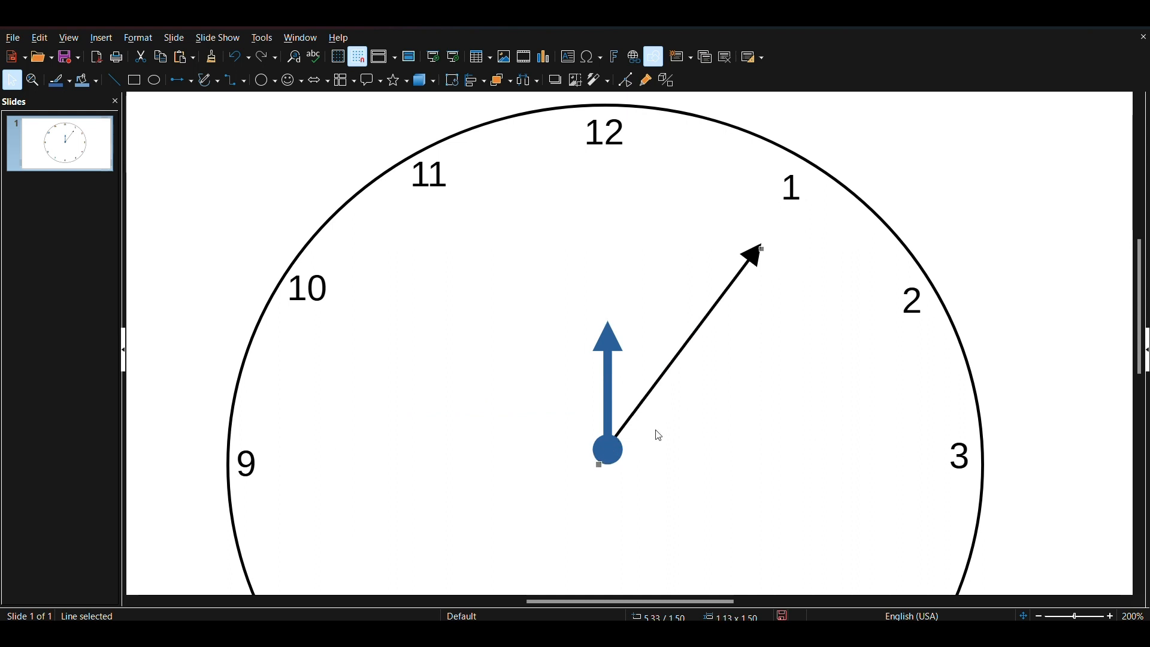
left_click(114, 79)
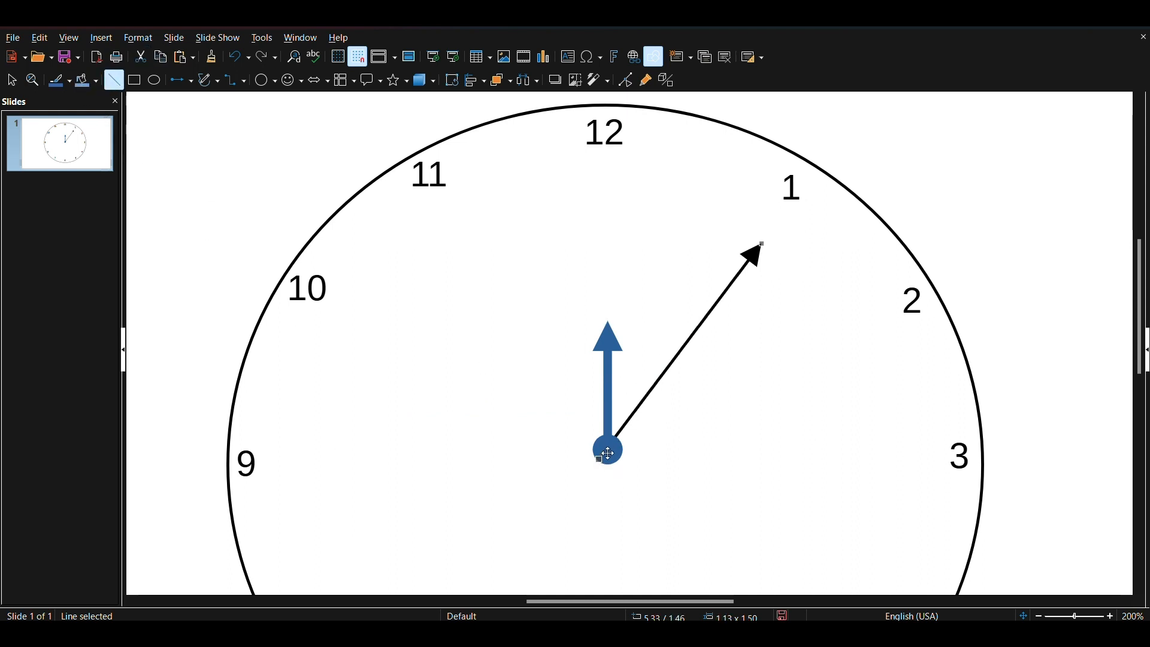
mouse_move(606, 450)
left_mouse_down()
mouse_move(613, 456)
mouse_move(612, 423)
mouse_move(611, 444)
left_mouse_up()
key("Left")
key("Up")
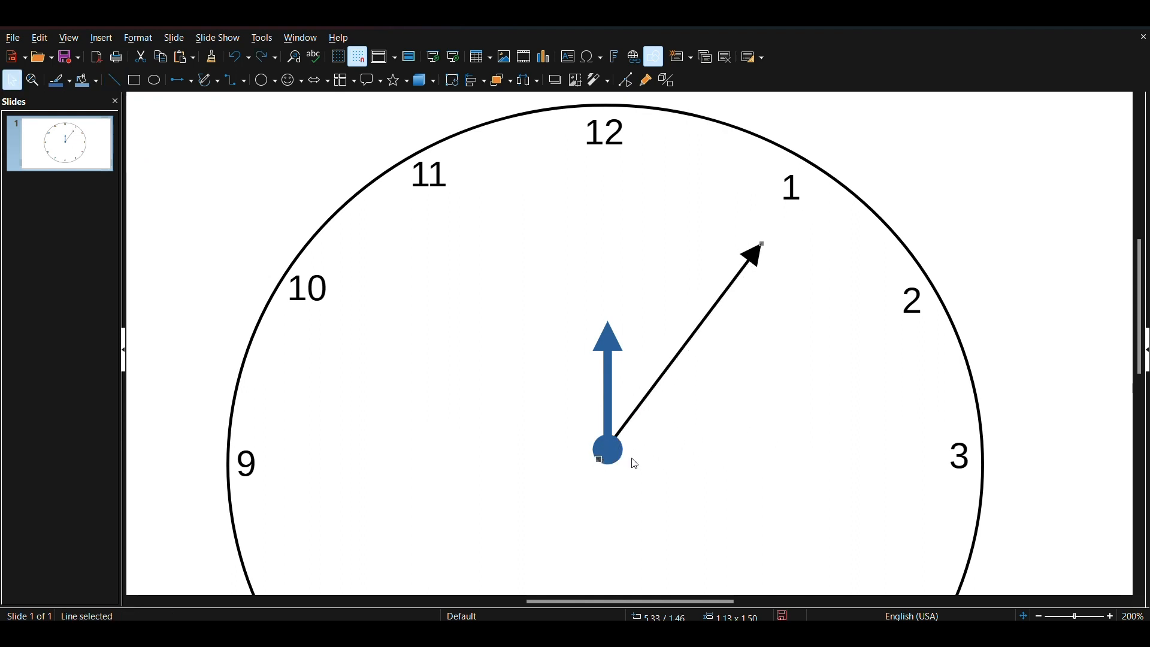
Draw a straight line toward 2, about 1.50" wide and 0.96" high, and nudge its start onto the clock's centre.
left_click(114, 79)
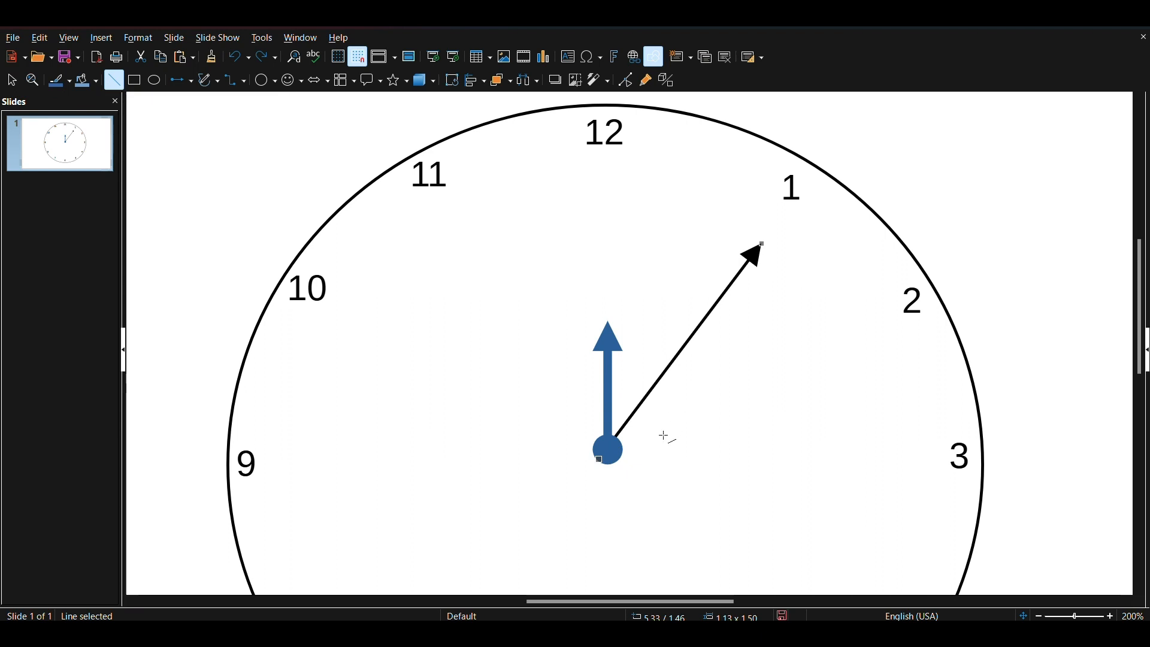
left_click_drag(662, 437, 864, 321)
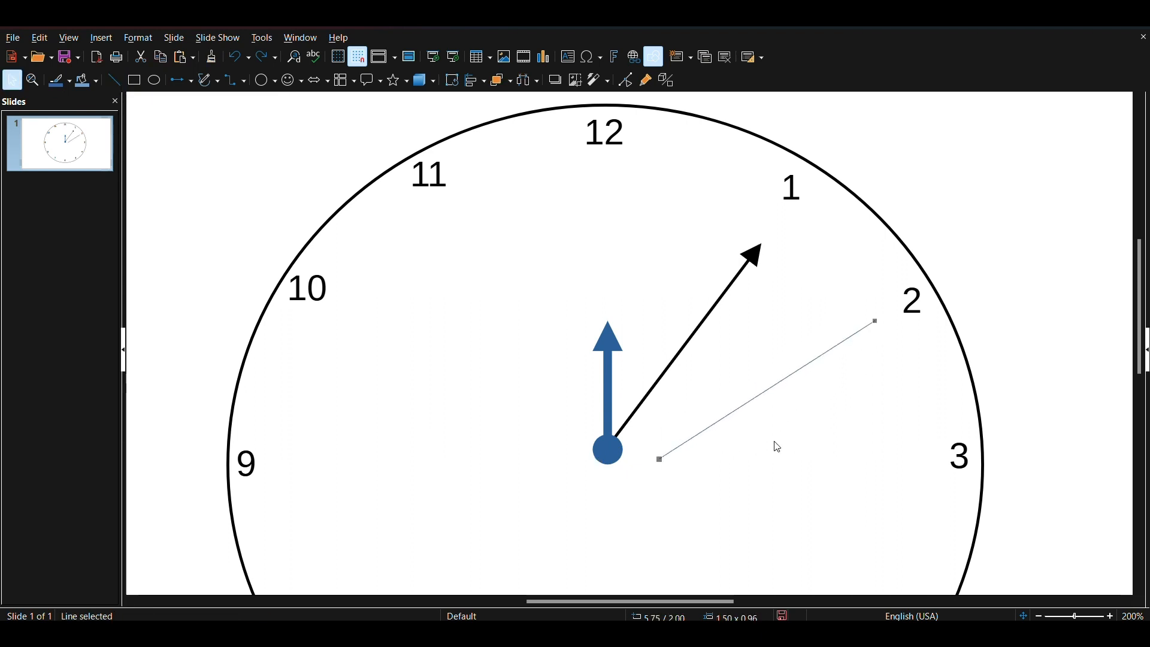
key("Left")
key("Left")
key("Left")
key("Left")
key("Up")
key("Up")
key("Up")
key("Left")
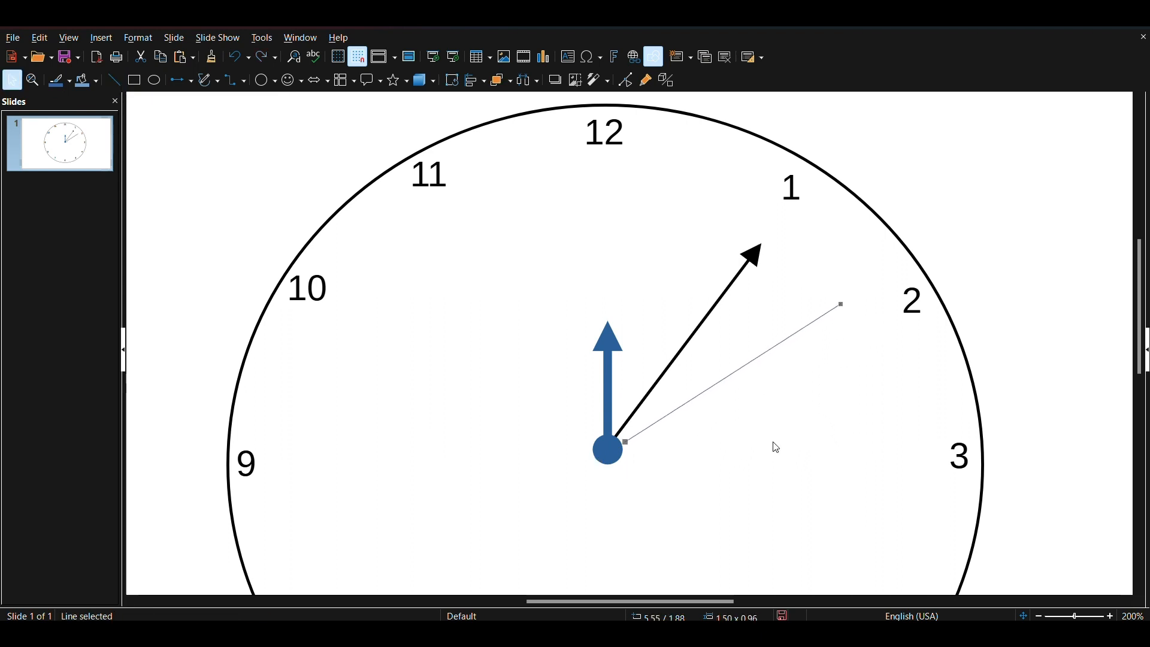
key("Left")
key("Left")
key("Left")
key("Down")
key("Left")
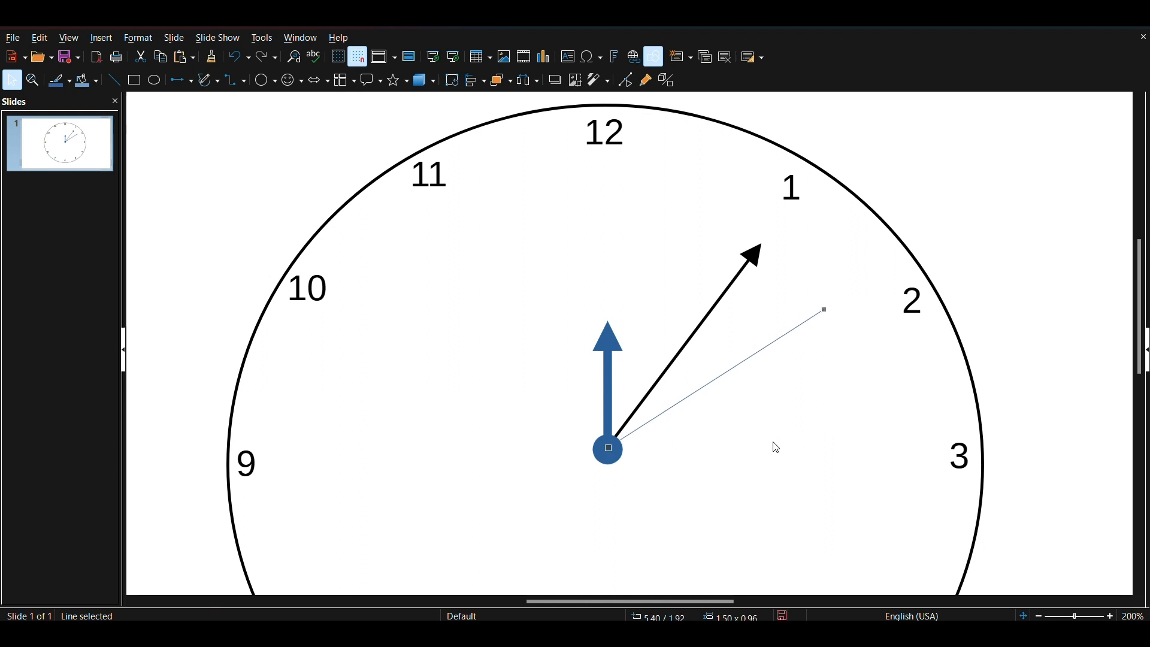
Set the thickness of the new line toward 2 to 0.02" and its colour to black.
right_click(740, 364)
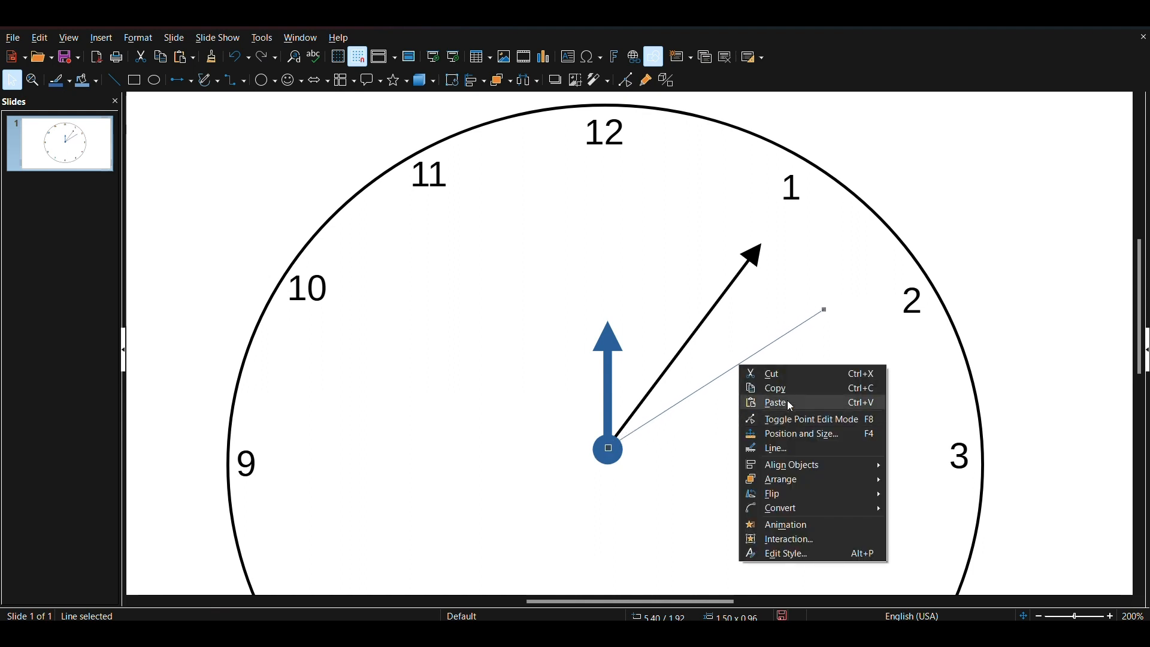
left_click(784, 448)
left_click(496, 256)
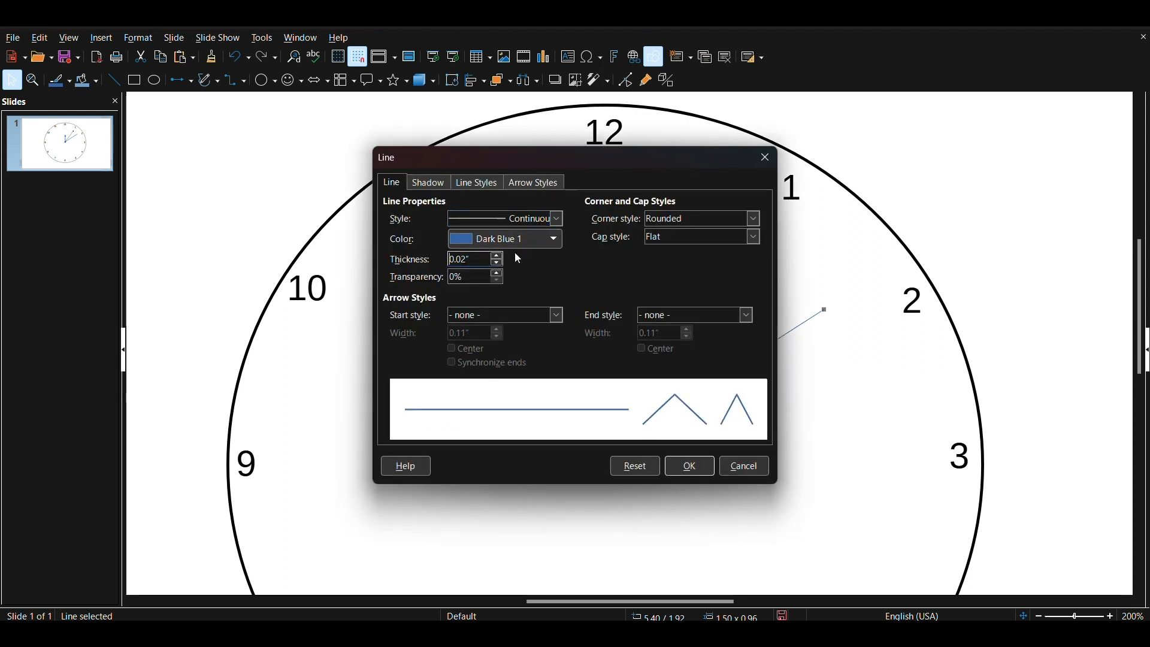
left_click(544, 243)
left_click(458, 278)
left_click(689, 467)
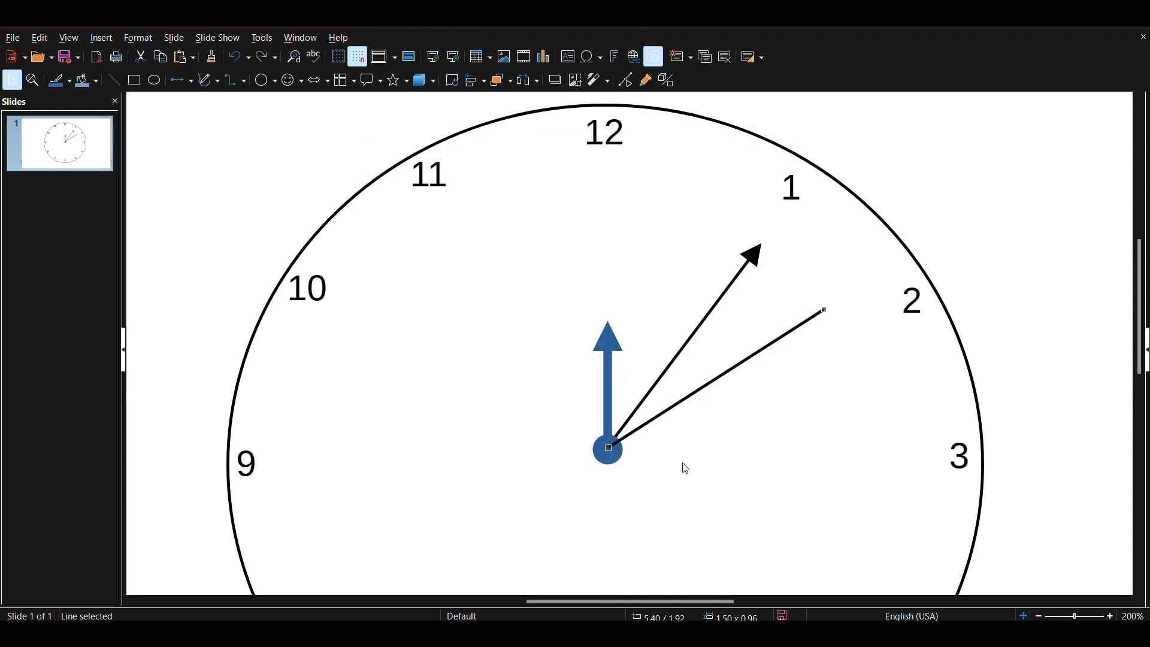
Recolour the thick vertical hand from blue to black.
left_click(683, 353)
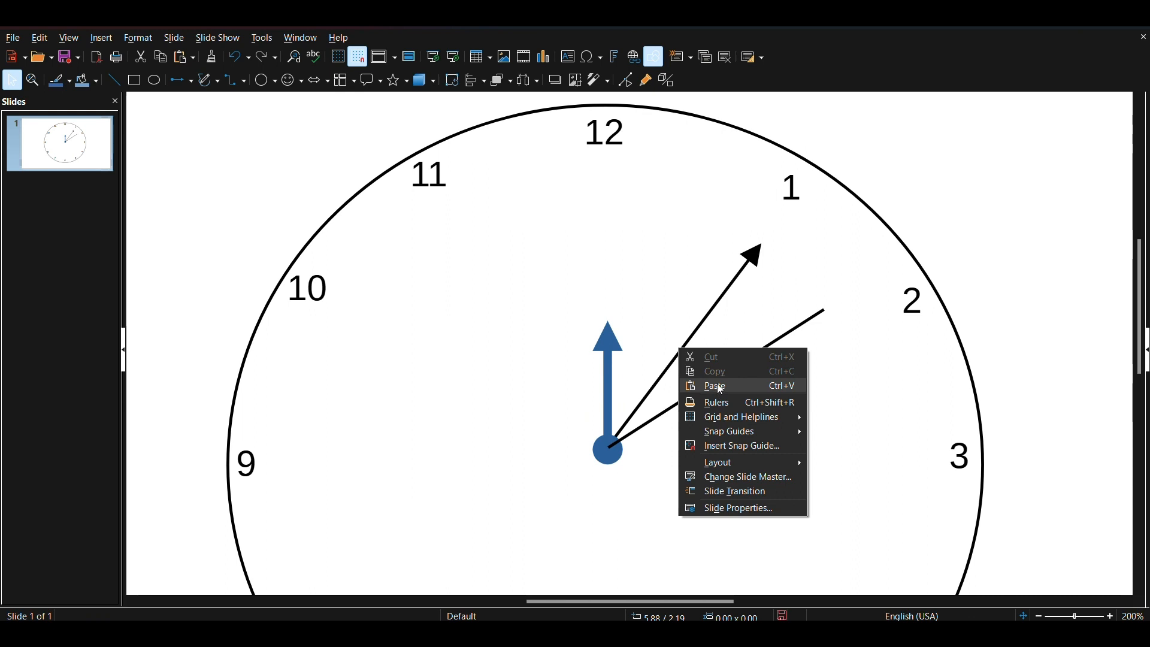
left_click(608, 408)
left_click(609, 408)
right_click(610, 410)
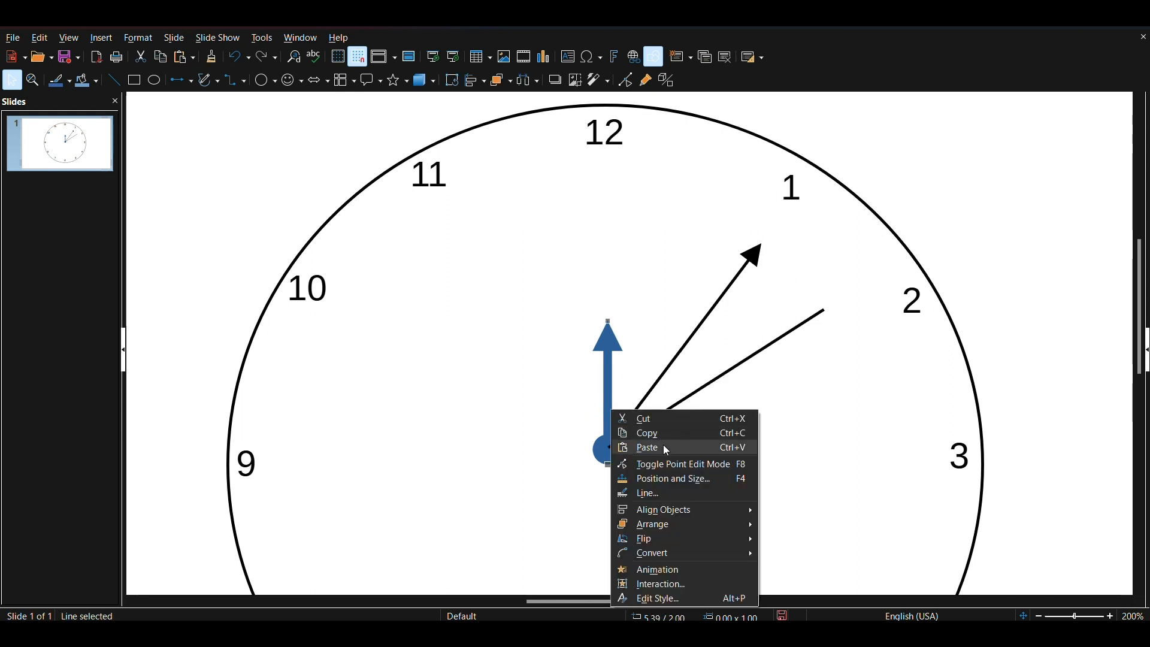
left_click(653, 493)
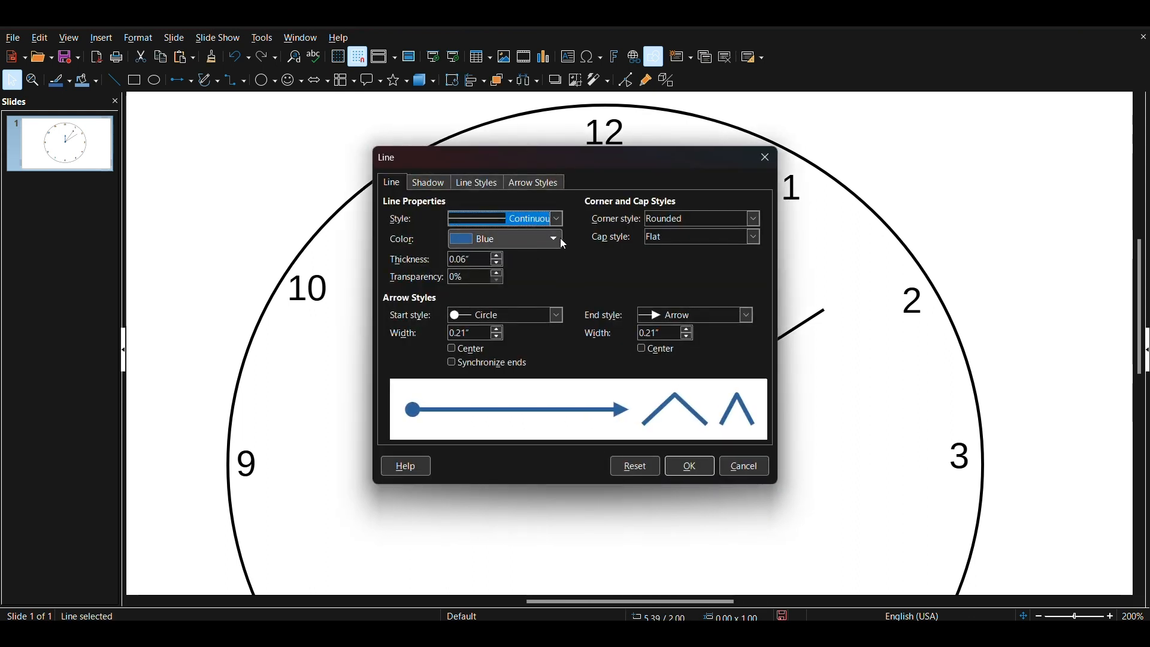
left_click(563, 239)
left_click(457, 274)
left_click(688, 465)
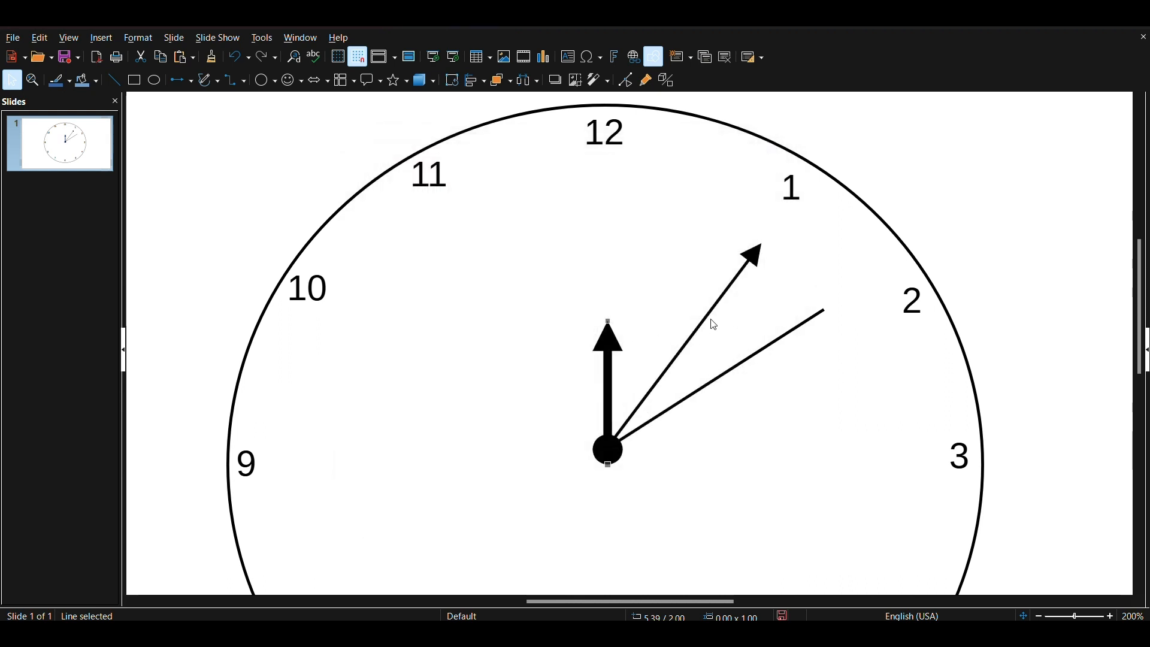
Change the line colour of the arrow-tipped hand pointing toward 1 to Lime.
right_click(699, 327)
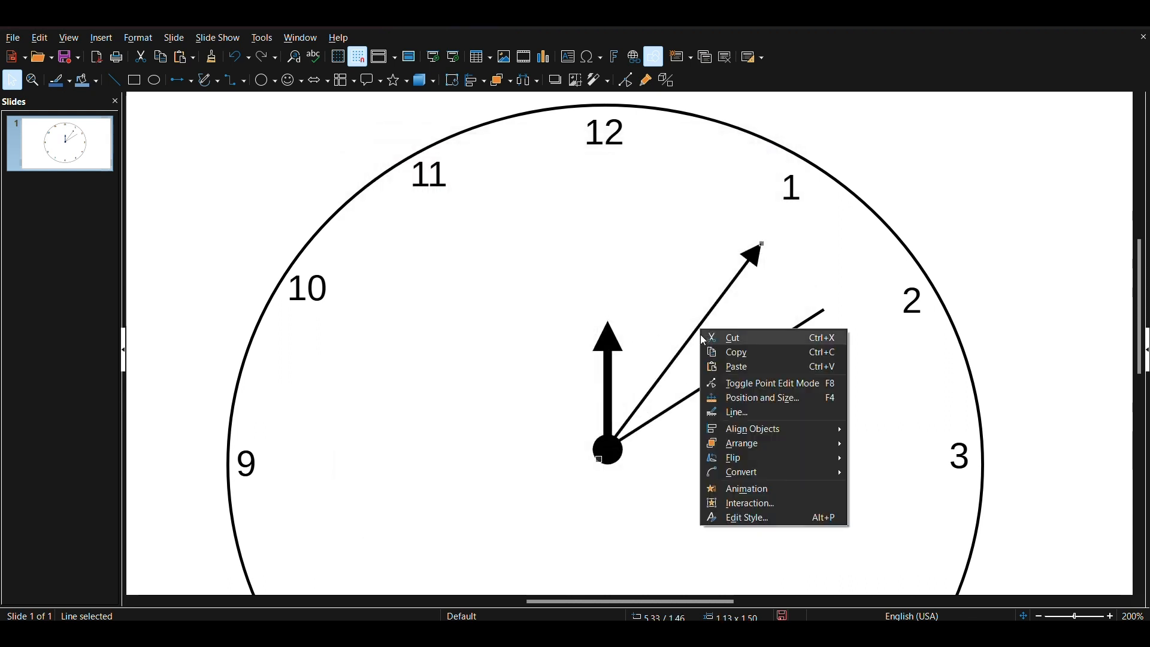
left_click(742, 412)
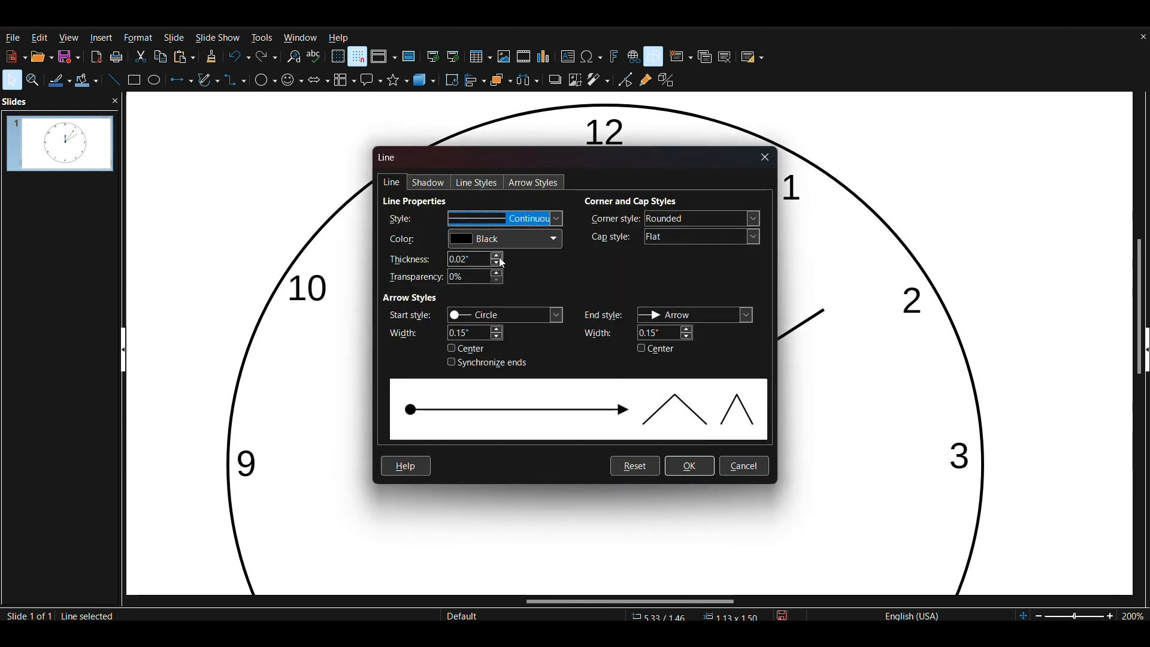
left_click(557, 241)
left_click(593, 285)
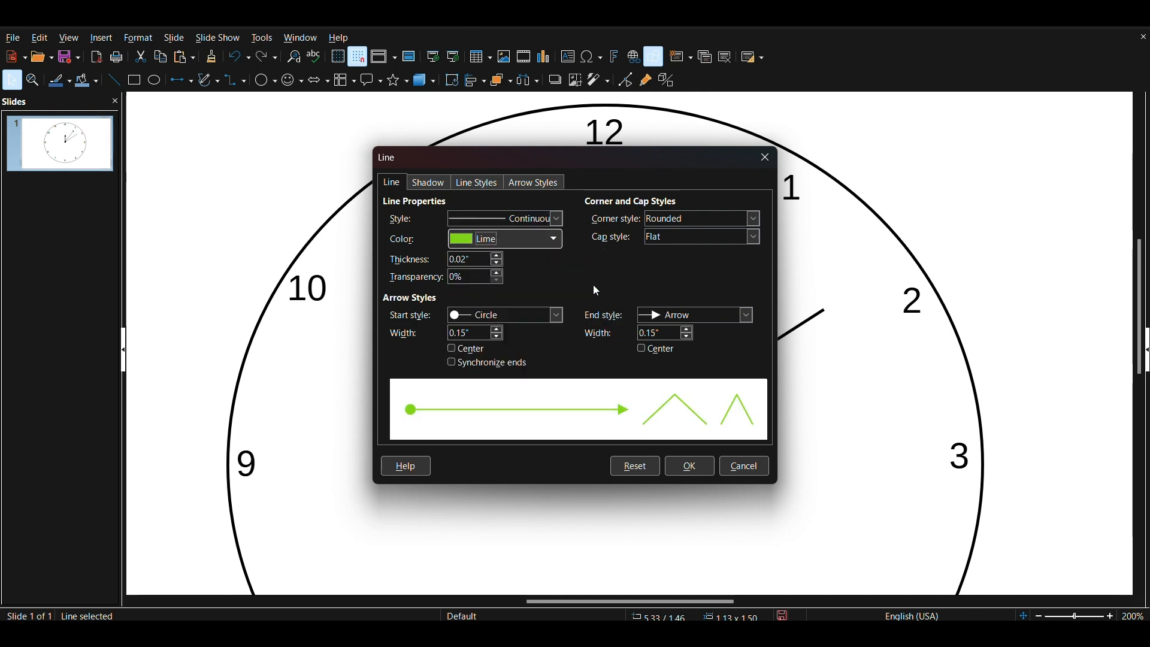
left_click(690, 466)
Reduce the thickness of the straight black line pointing toward 2.
left_click(687, 398)
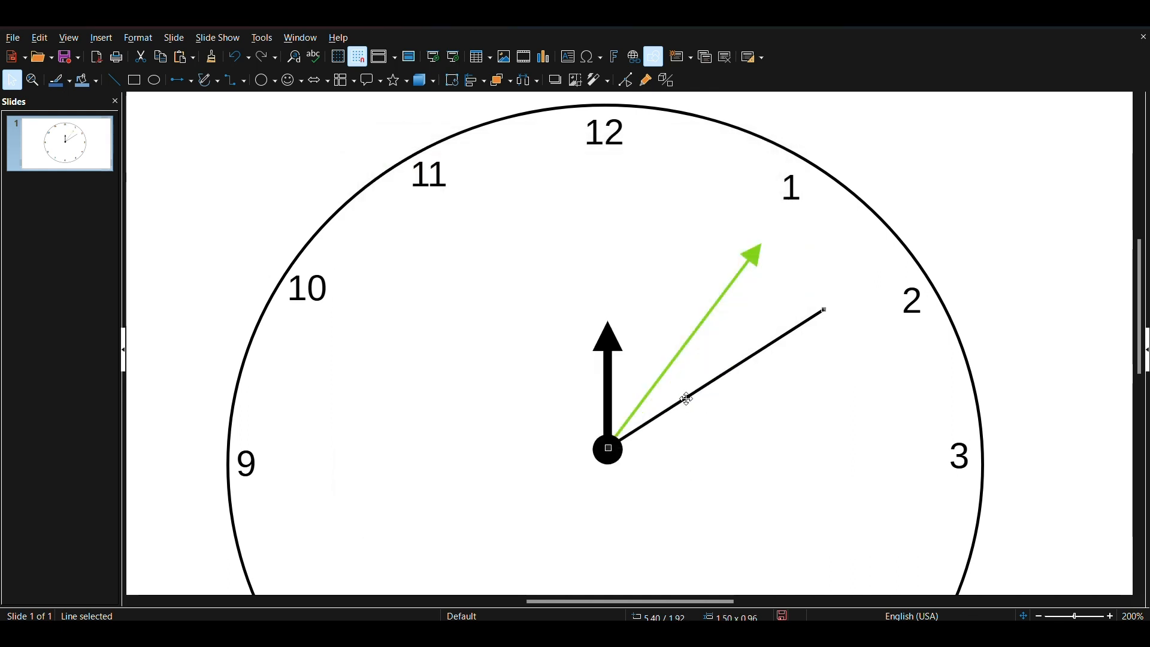
right_click(683, 398)
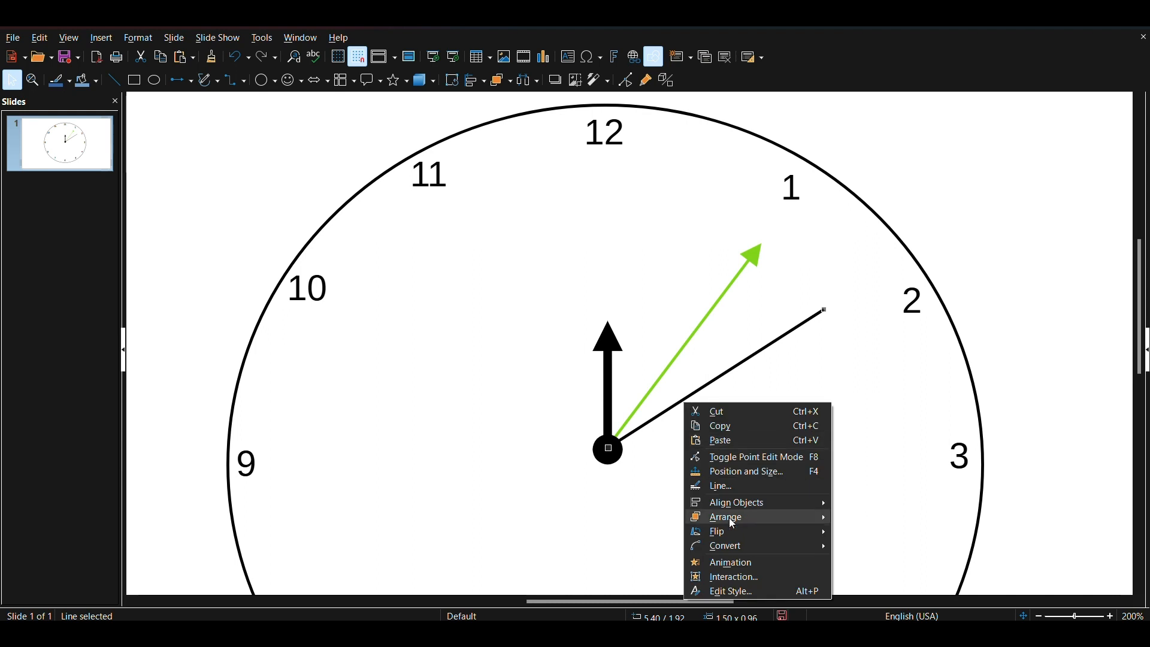
left_click(710, 485)
left_click(497, 267)
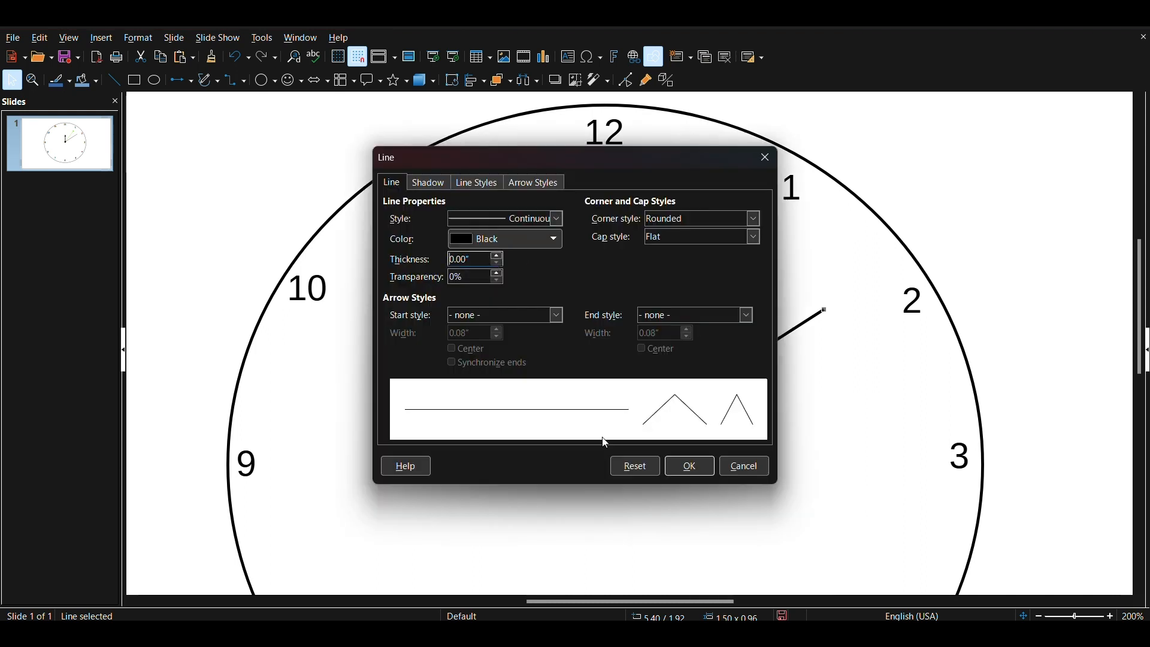
left_click(500, 256)
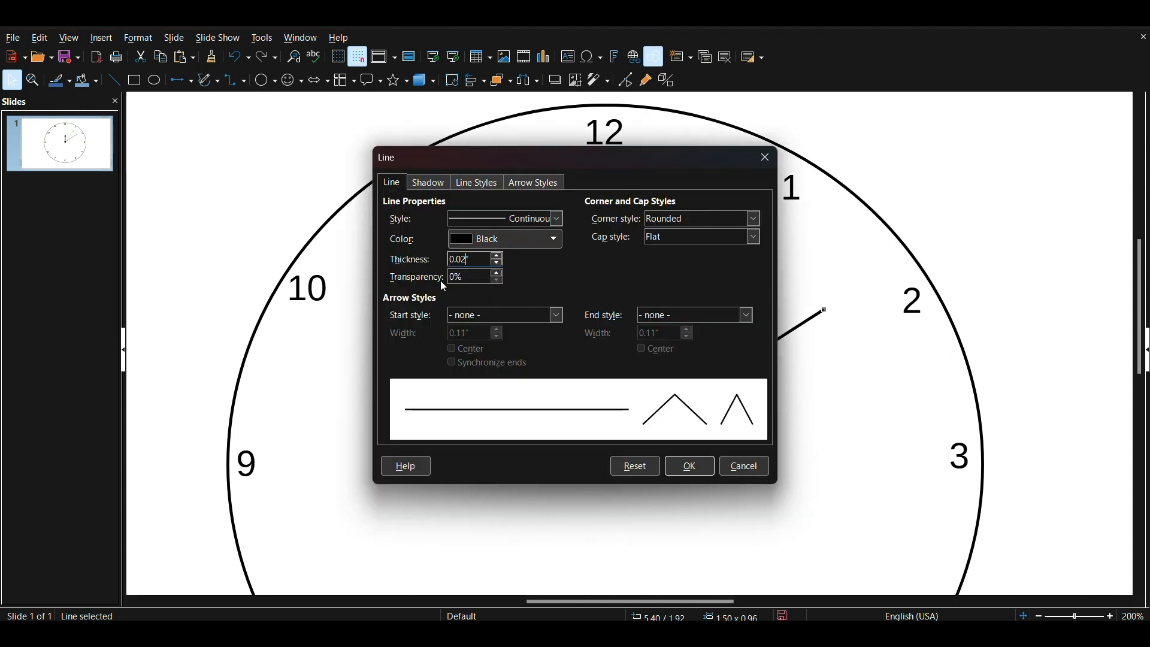
left_click(686, 465)
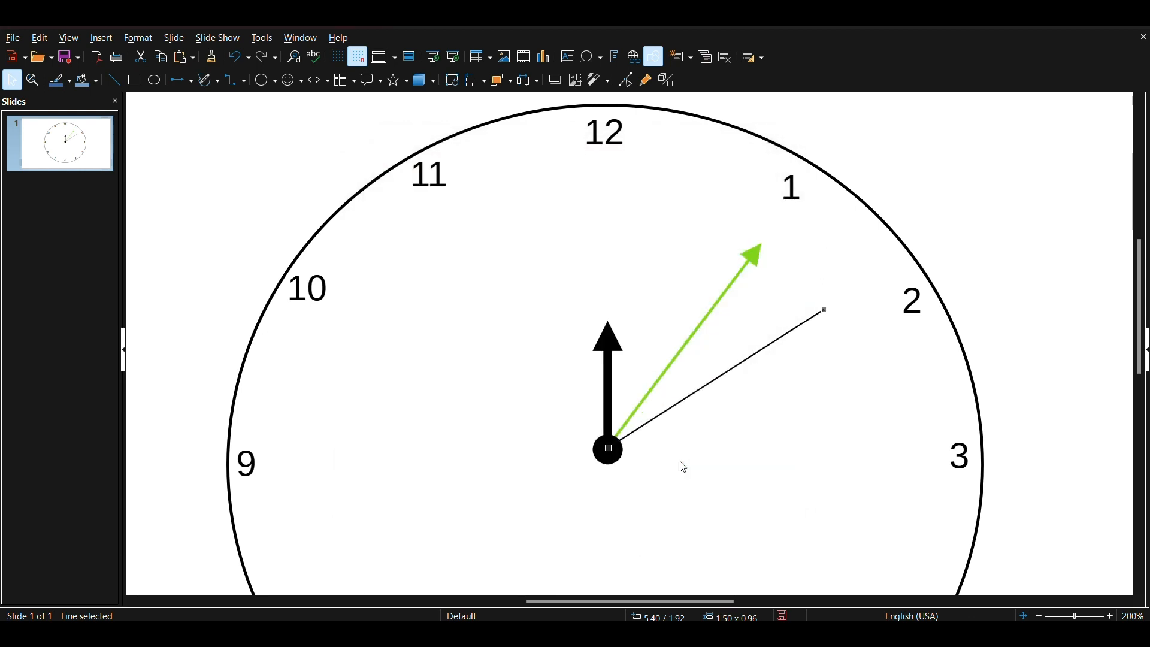
Extend the thin black line's outer end closer to 2, making it about 1.85" wide and 0.88" high.
scroll(719, 420, "down", 2)
left_click(1038, 615)
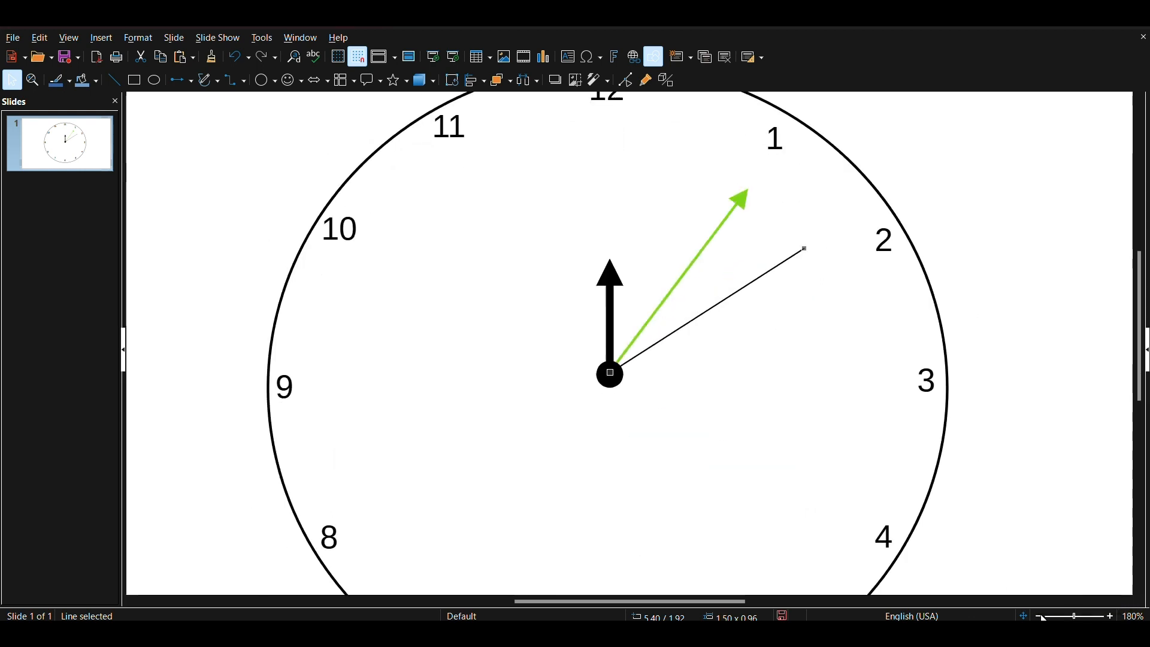
left_click(1038, 615)
left_click(1038, 615)
scroll(760, 420, "down", 1)
scroll(760, 420, "up", 1)
scroll(763, 425, "up", 1)
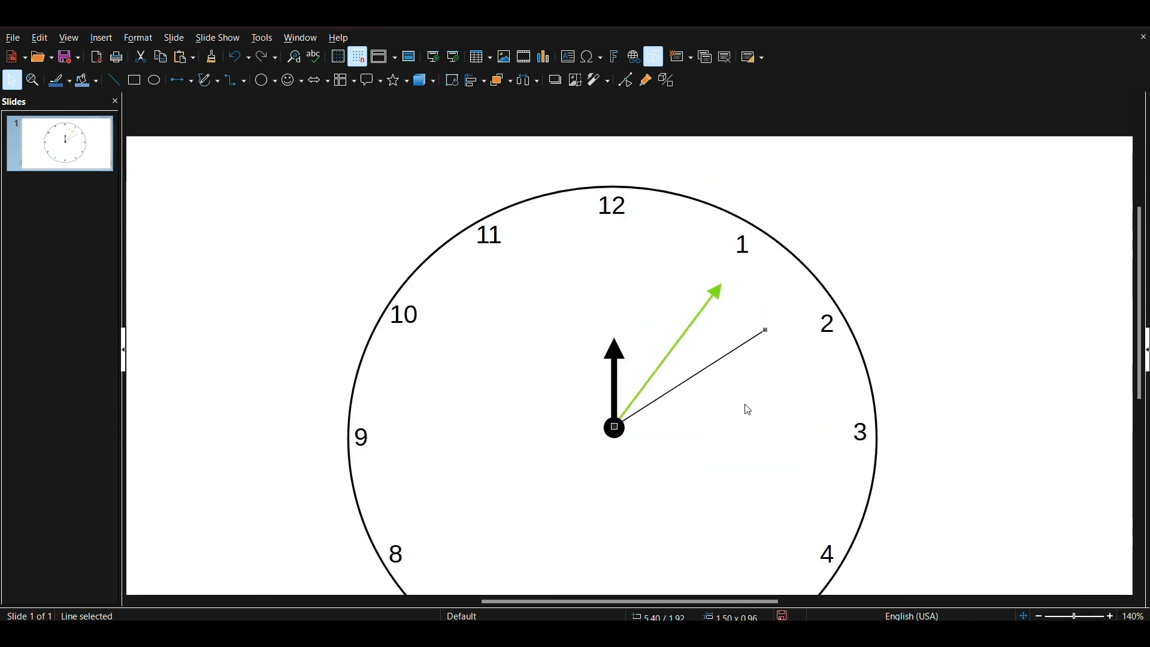
left_click_drag(764, 330, 802, 338)
Nudge the lime hand slightly up and to the right so its start sits on the clock's centre, and deselect it.
left_click(663, 363)
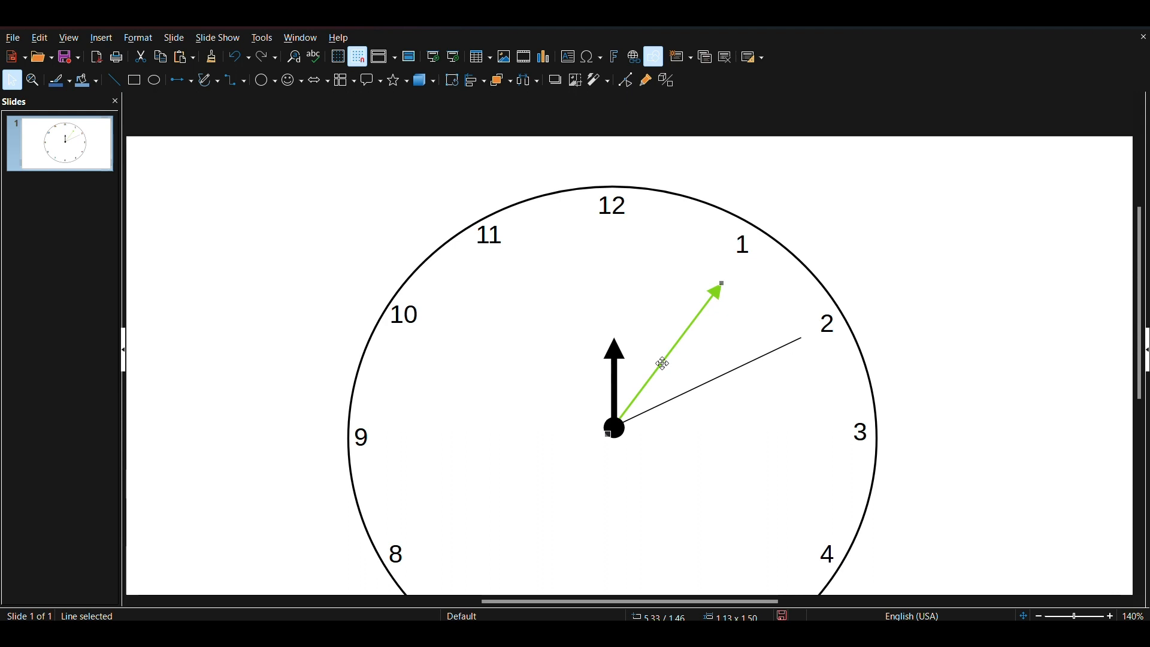
key("Up")
key("Right")
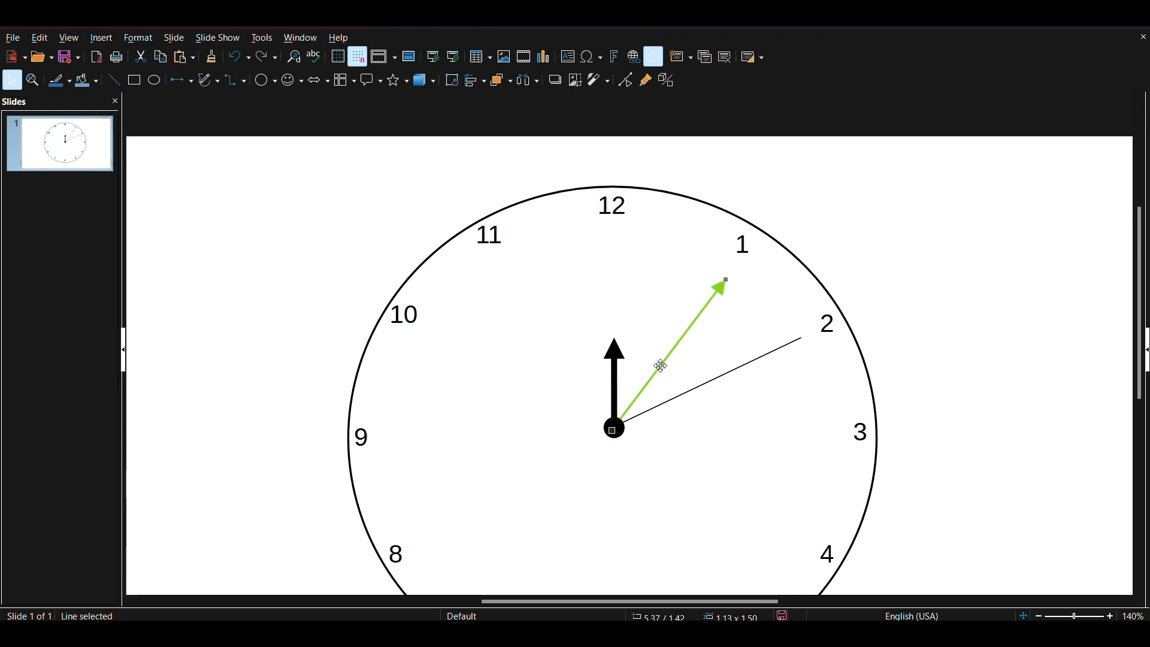
key("Up")
key("Right")
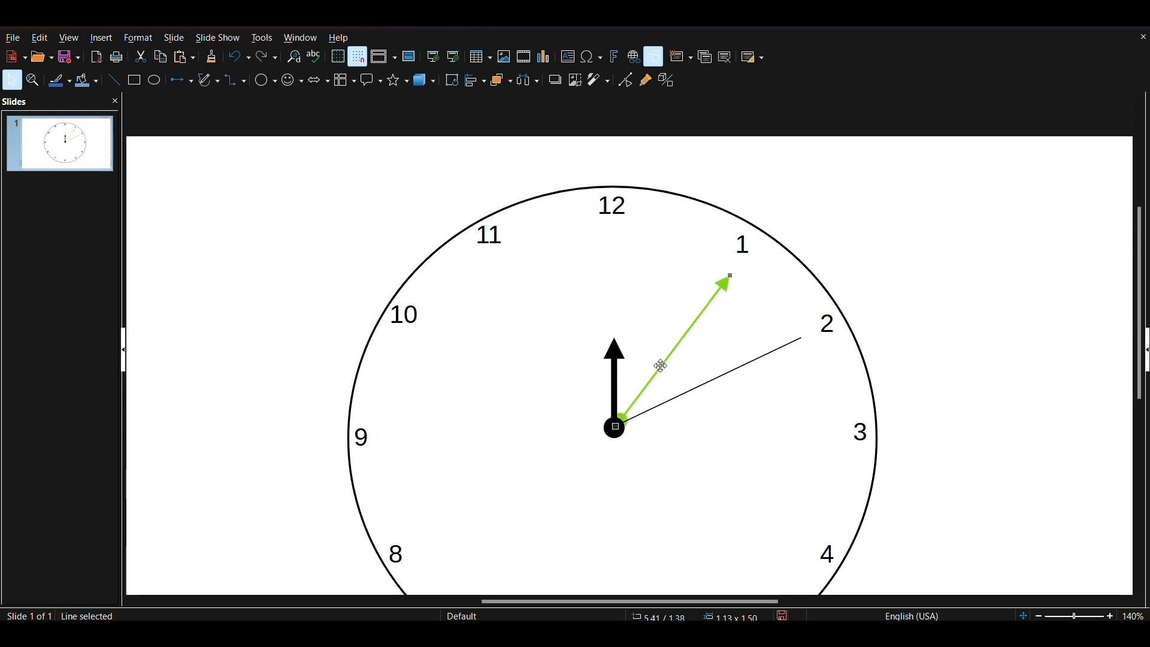
key("Down")
key("Left")
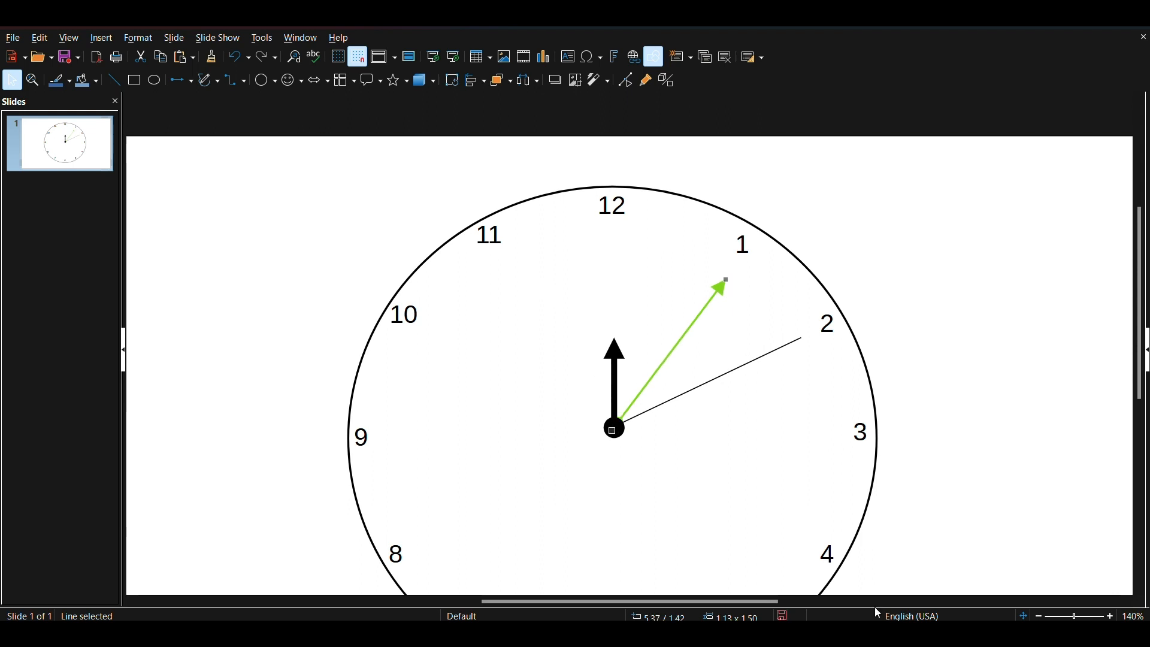
scroll(879, 435, "down", 3)
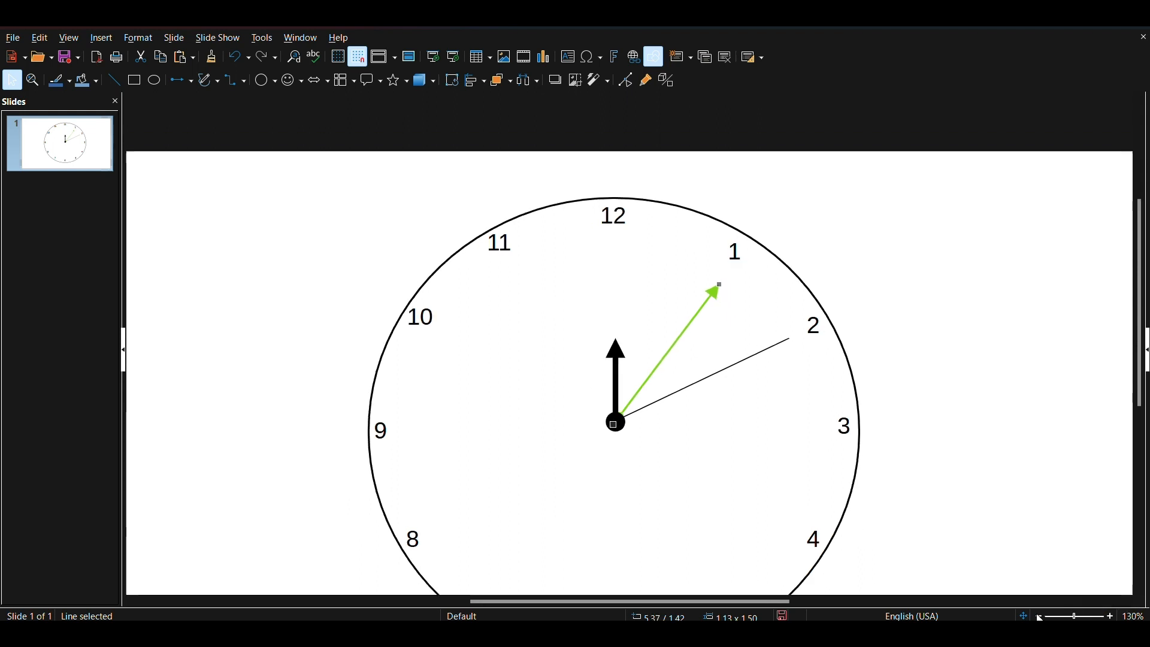
left_click(879, 435)
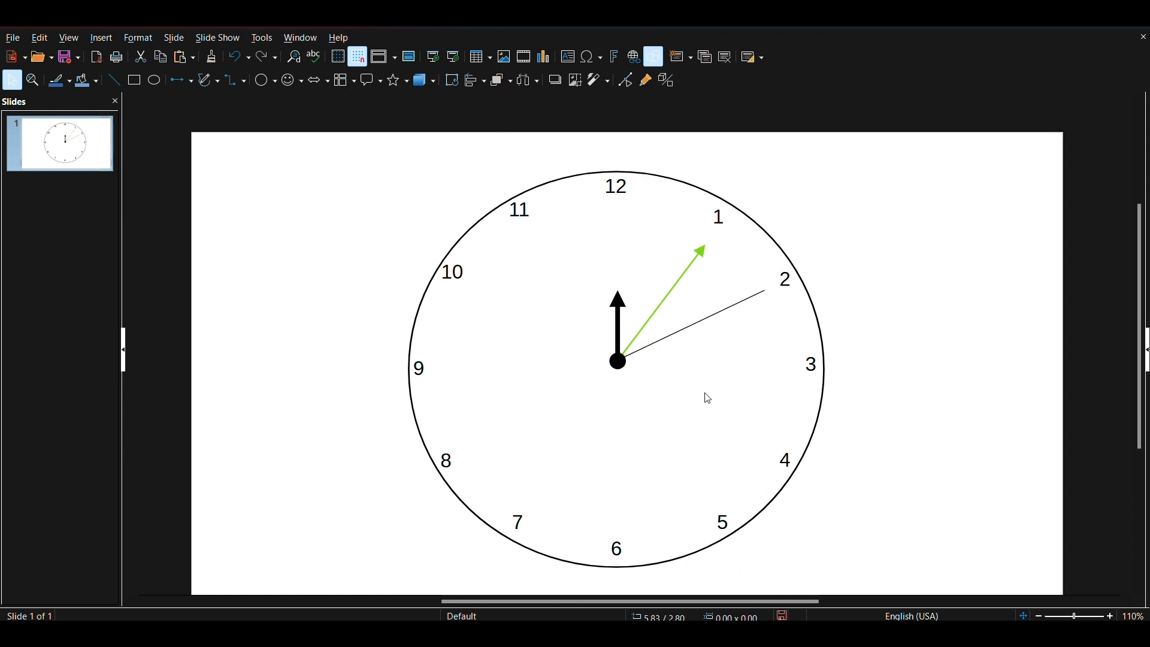
Duplicate slide 1 and swing the thin hand on the copy just past 2, about 1.95" wide and 0.63" high.
scroll(710, 425, "up", 4)
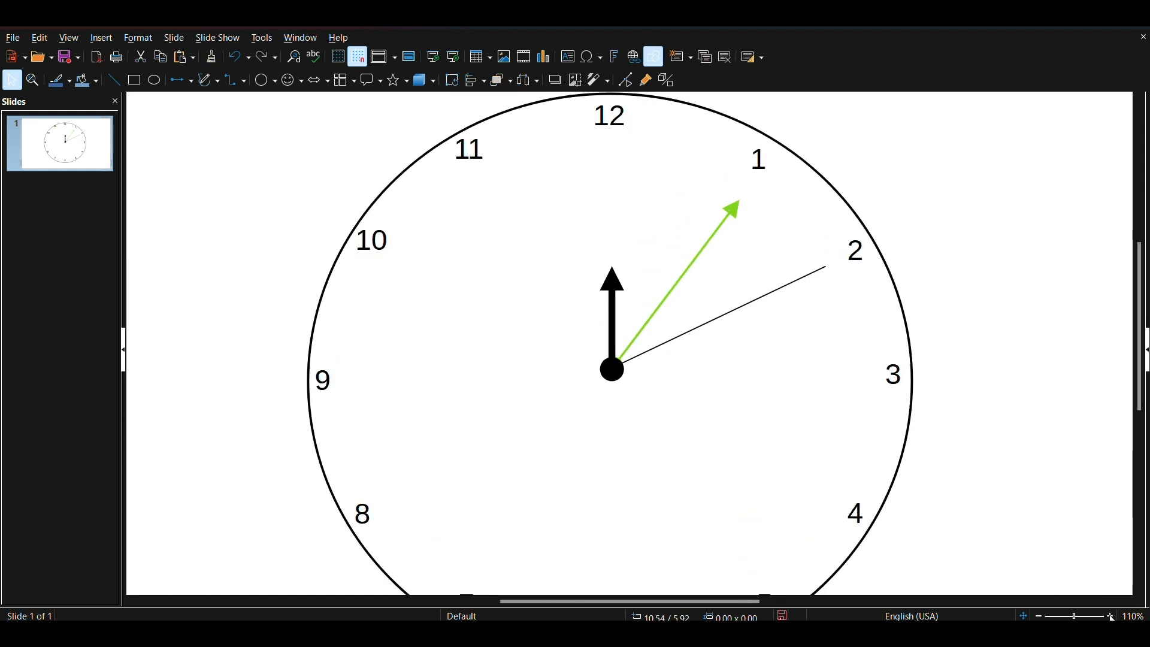
left_click(705, 56)
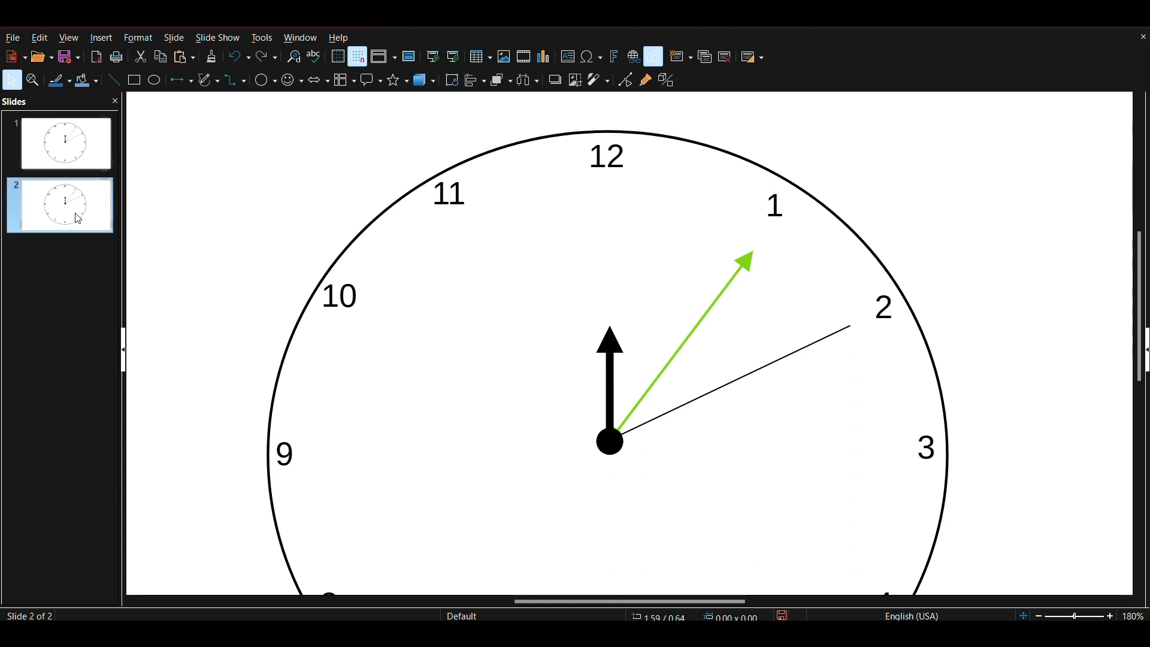
left_click(43, 145)
left_click(41, 224)
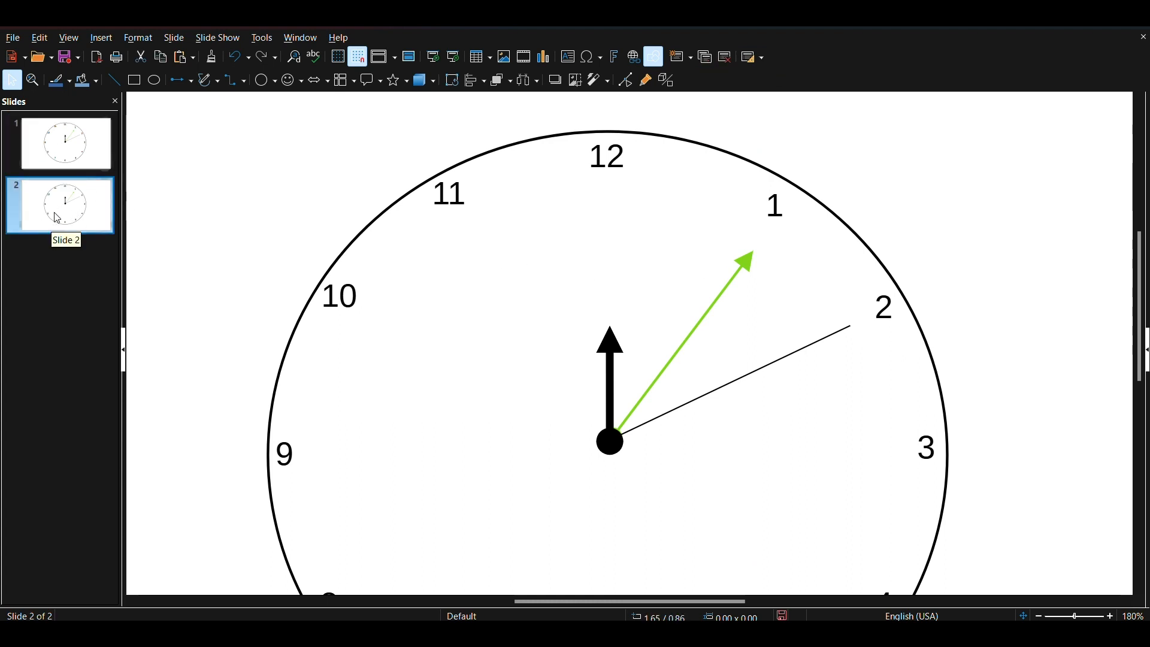
left_click(822, 340)
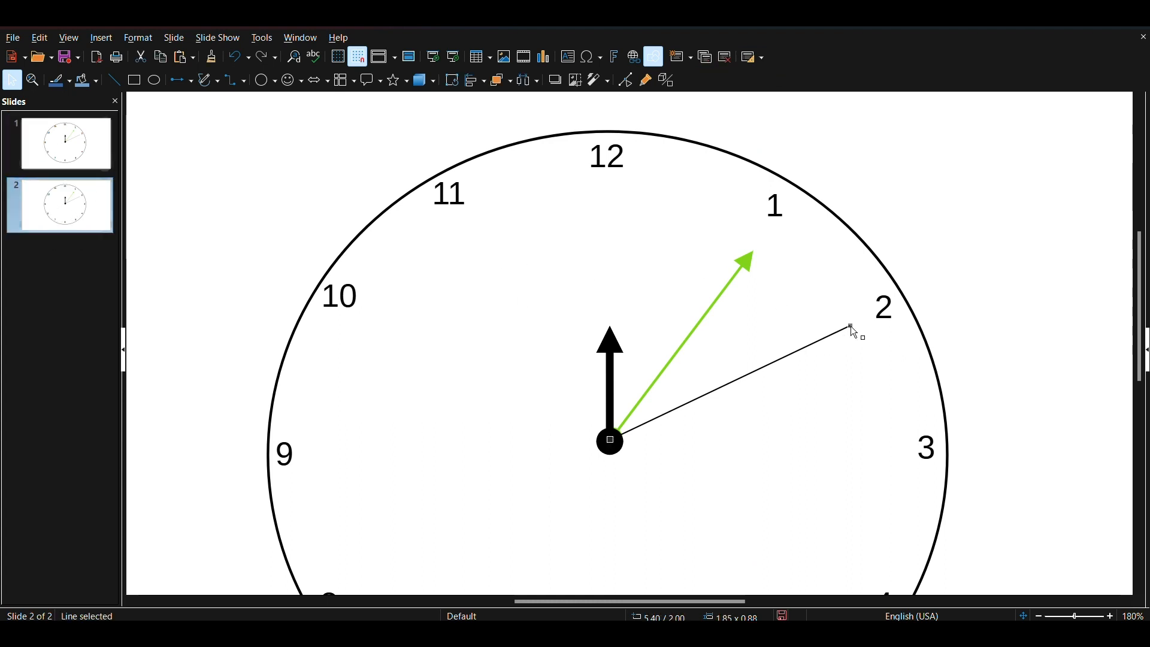
left_click_drag(851, 327, 866, 356)
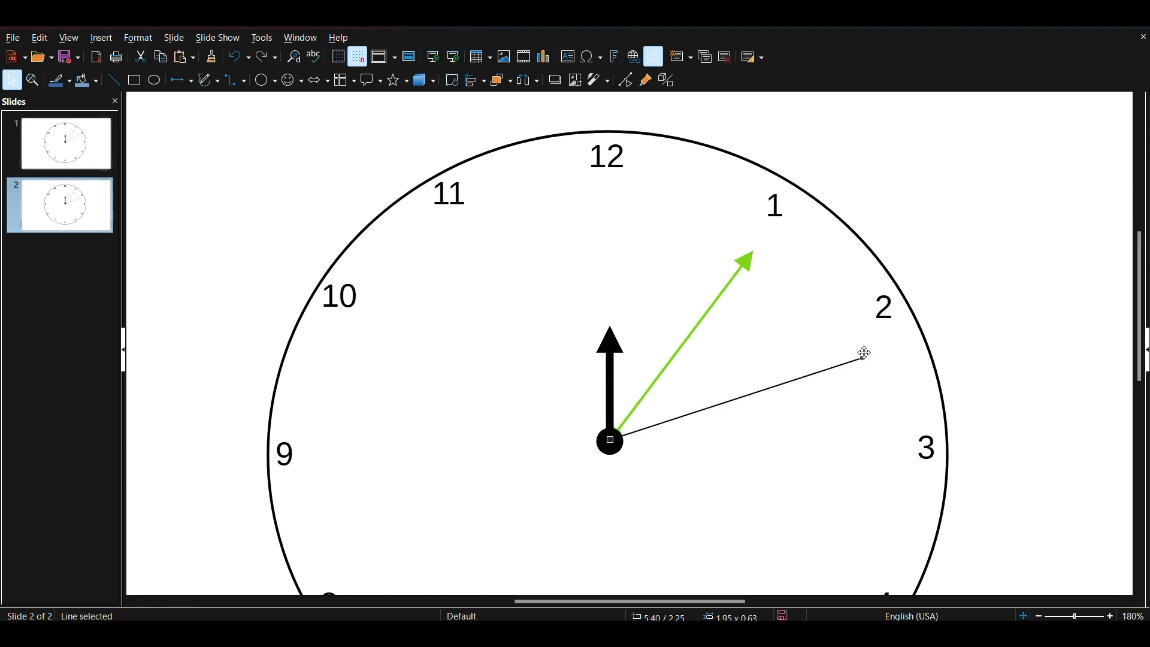
Duplicate slide 2 and swing the thin hand on the copy further toward 3, about 2.10" wide and 0.38" high.
left_click(705, 57)
left_click(839, 374)
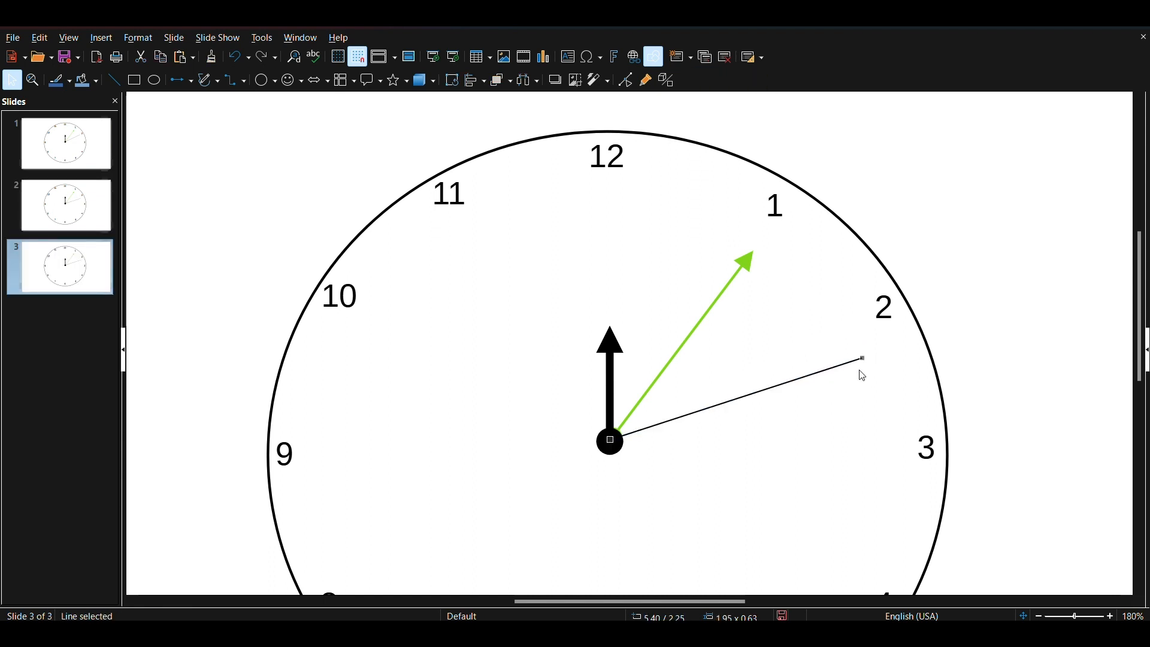
left_click_drag(861, 359, 869, 389)
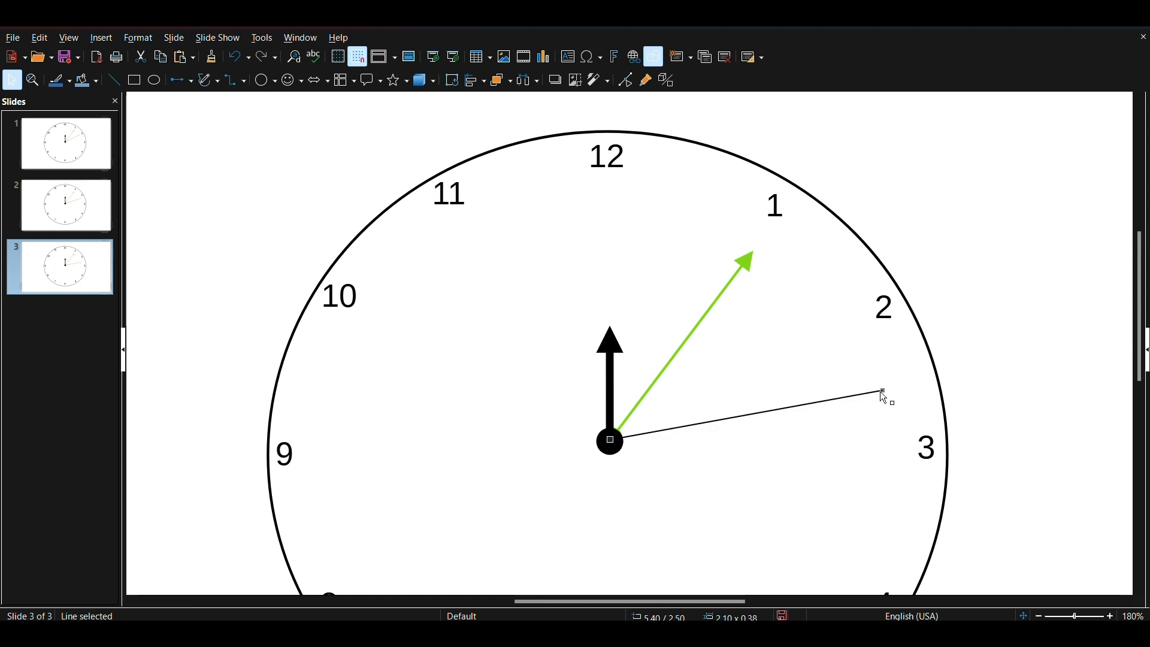
left_click(55, 217)
left_click(71, 148)
left_click(71, 211)
Duplicate slide 3, rotate the copy's thin hand closer to 3, about 2.13" wide and 0.21" high, and realign its start with the centre.
left_click(82, 263)
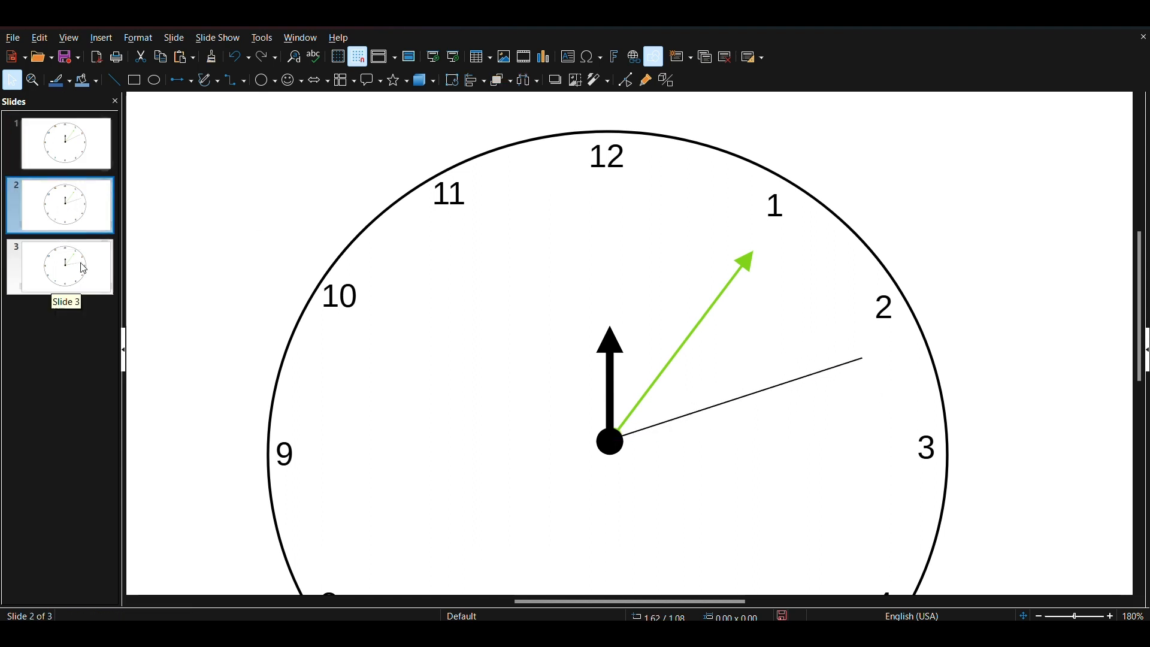
left_click(705, 57)
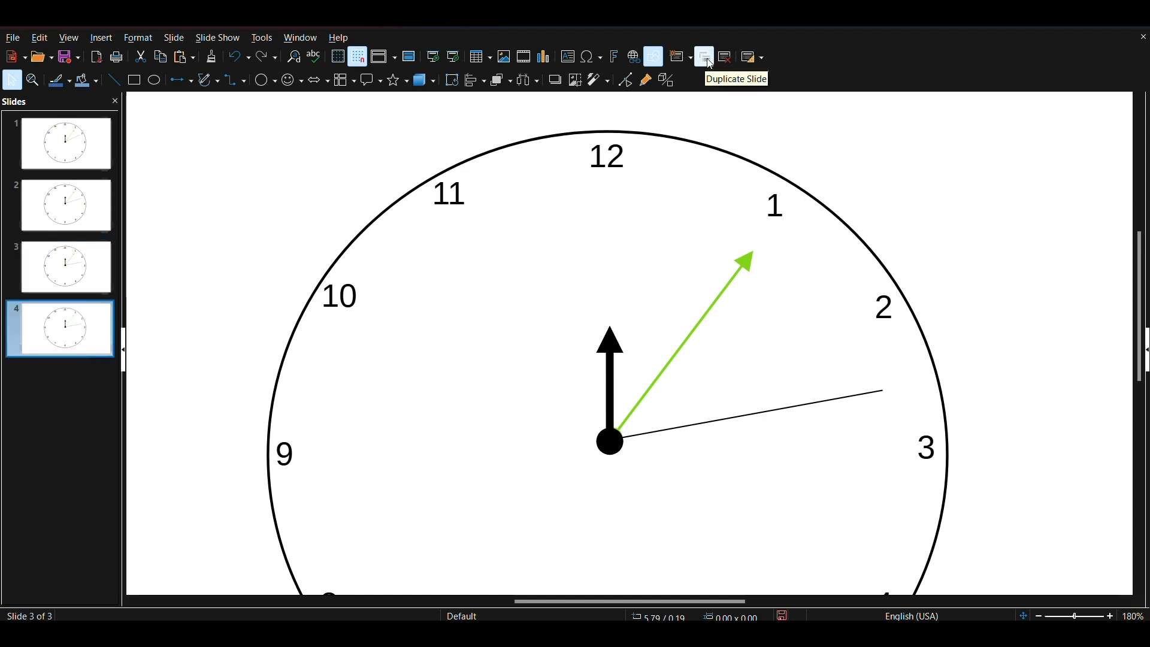
left_click(879, 391)
left_click(880, 390)
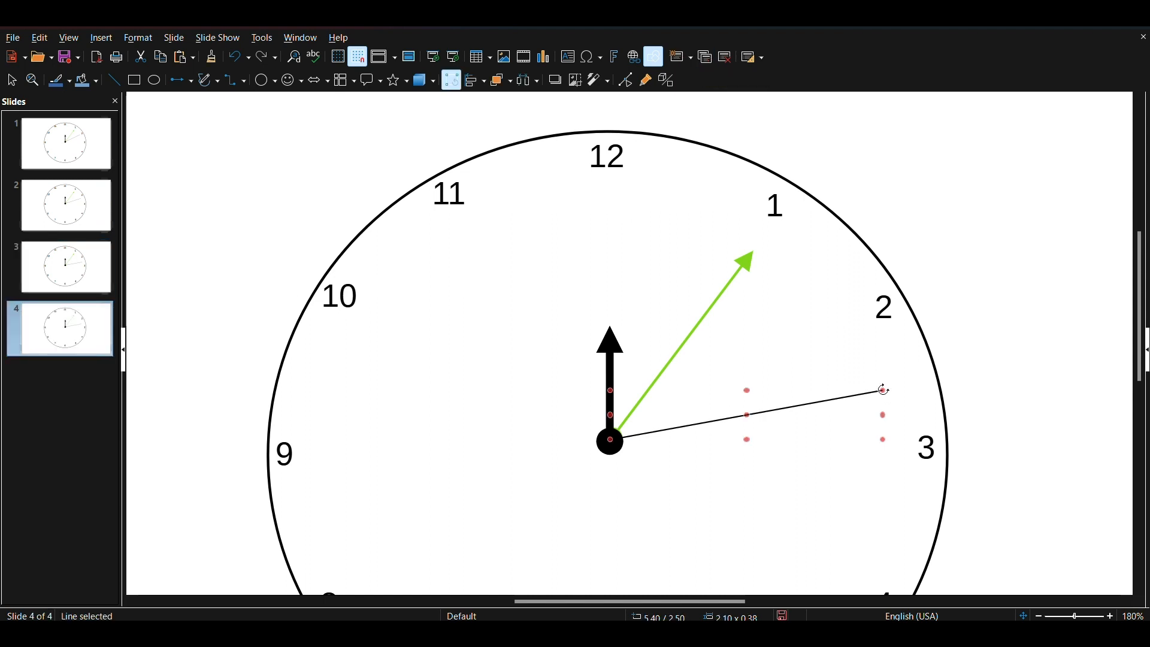
left_click_drag(883, 390, 885, 419)
key("Down")
key("Down")
key("Down")
key("Down")
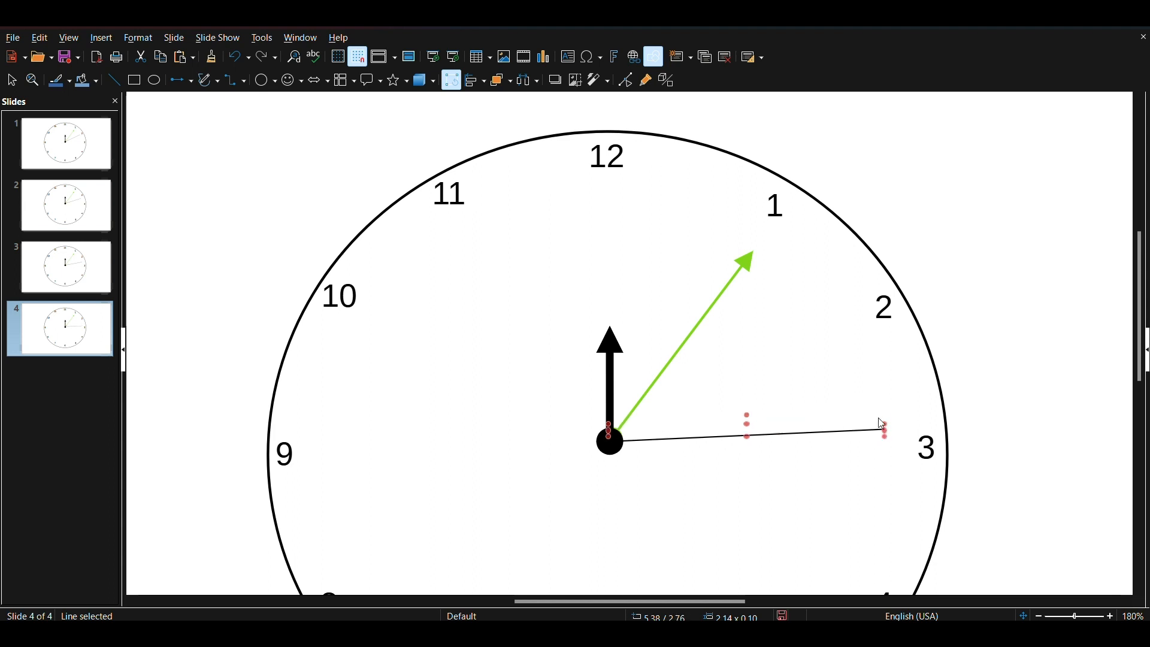
left_click_drag(886, 431, 886, 418)
key("Up")
key("Up")
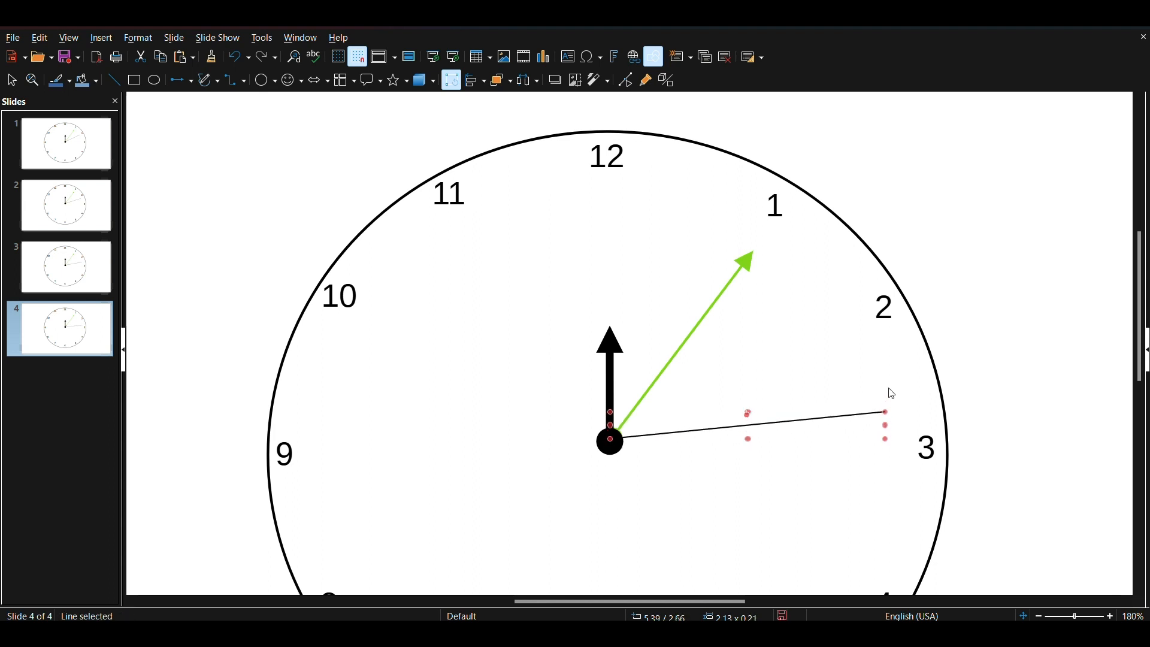
Duplicate slide 4, rotate the copy's thin hand to horizontal toward 3, about 2.14" wide, and nudge it down onto the clock's centre.
left_click(704, 56)
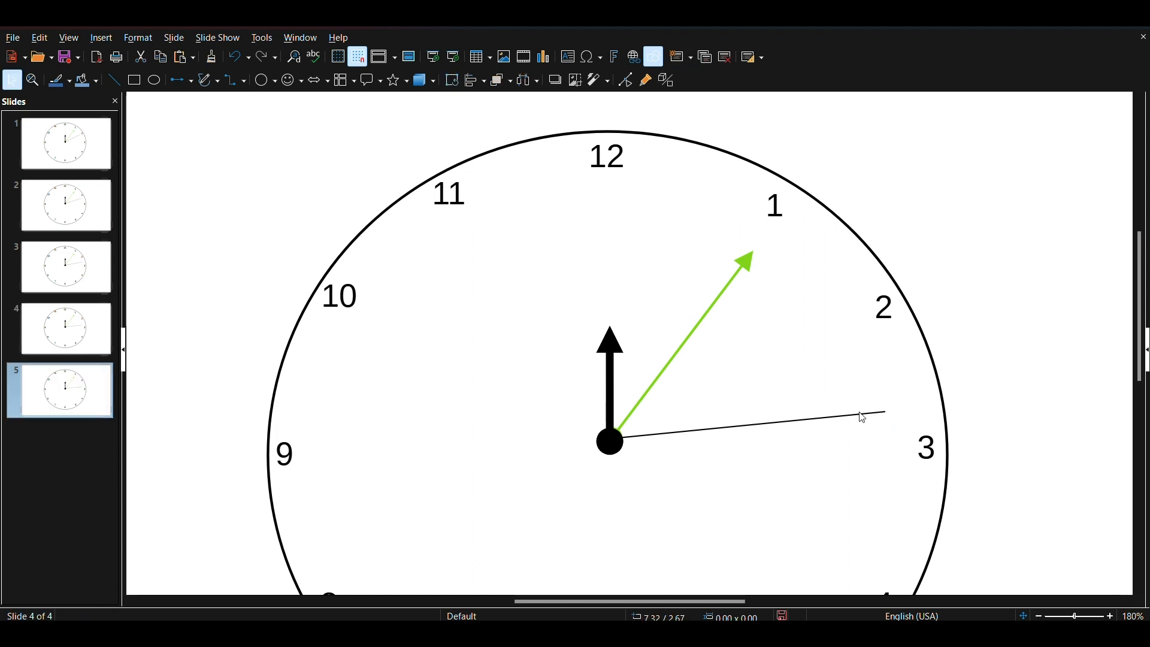
left_click(863, 418)
mouse_move(885, 412)
left_mouse_down()
mouse_move(889, 443)
mouse_move(906, 429)
mouse_move(888, 411)
mouse_move(899, 426)
left_mouse_up()
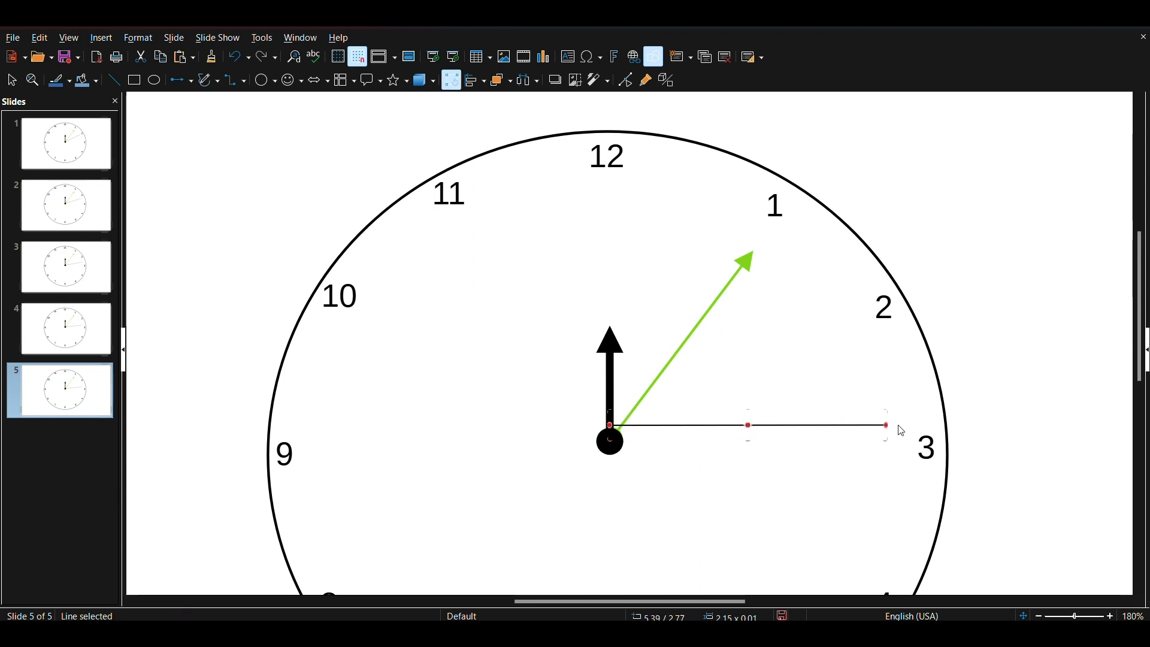
key("Down")
key("Down")
key("Down")
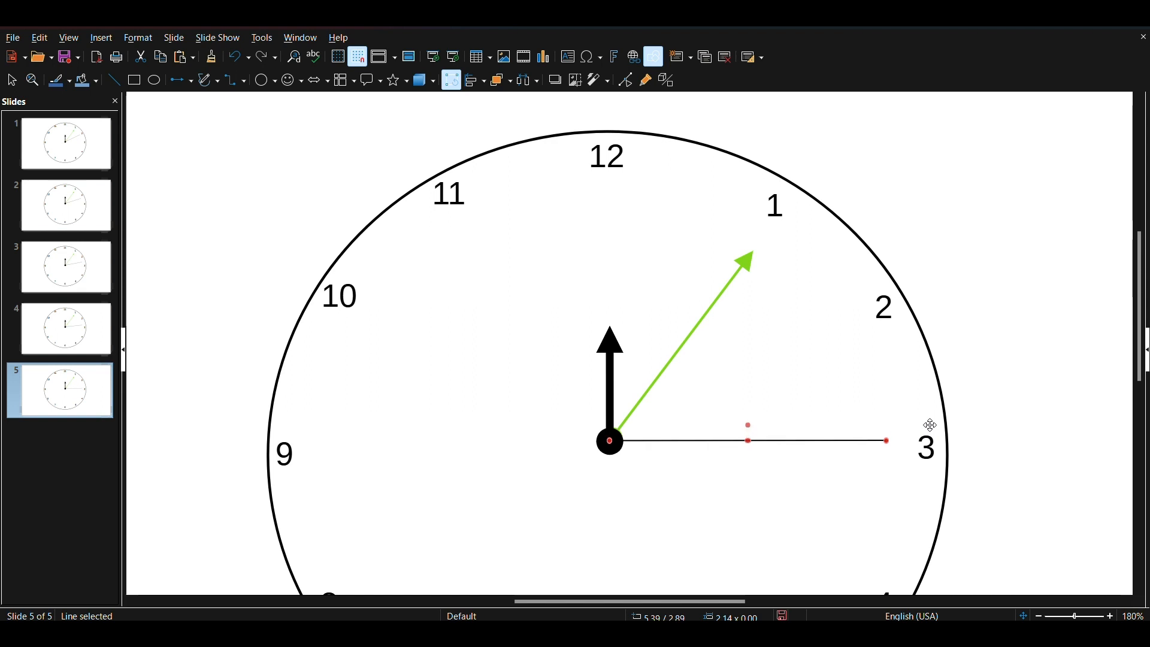
key("Escape")
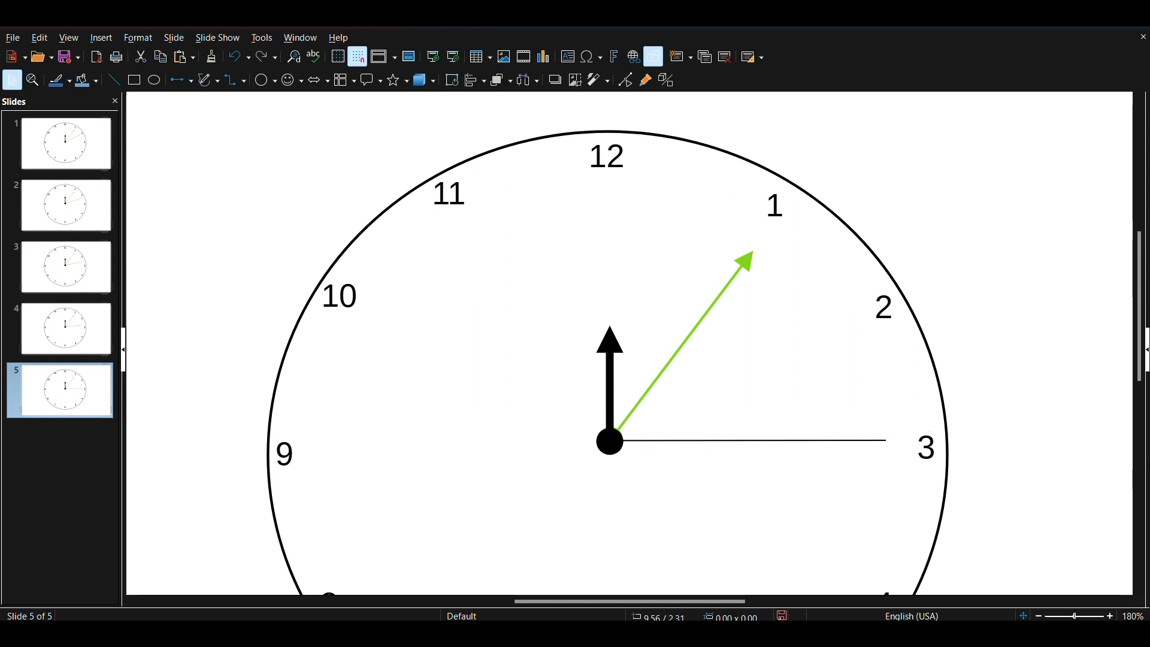
Set all slides to advance automatically after 1.00 sec with no transition effect.
left_click(1146, 349)
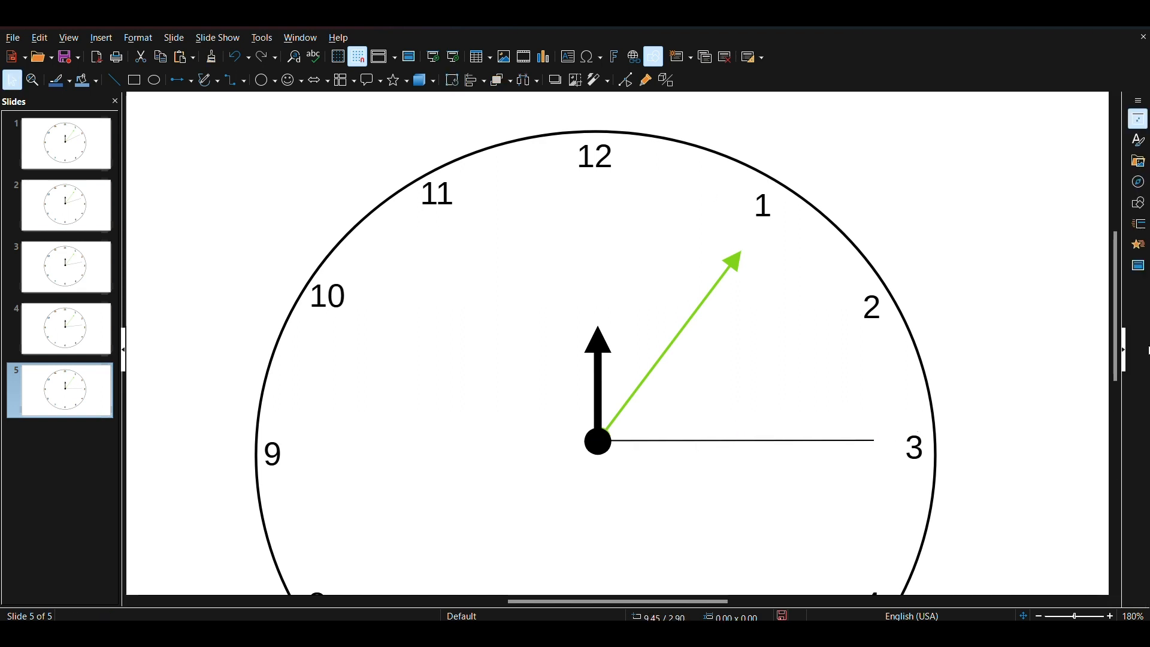
left_click(1142, 226)
left_click(927, 527)
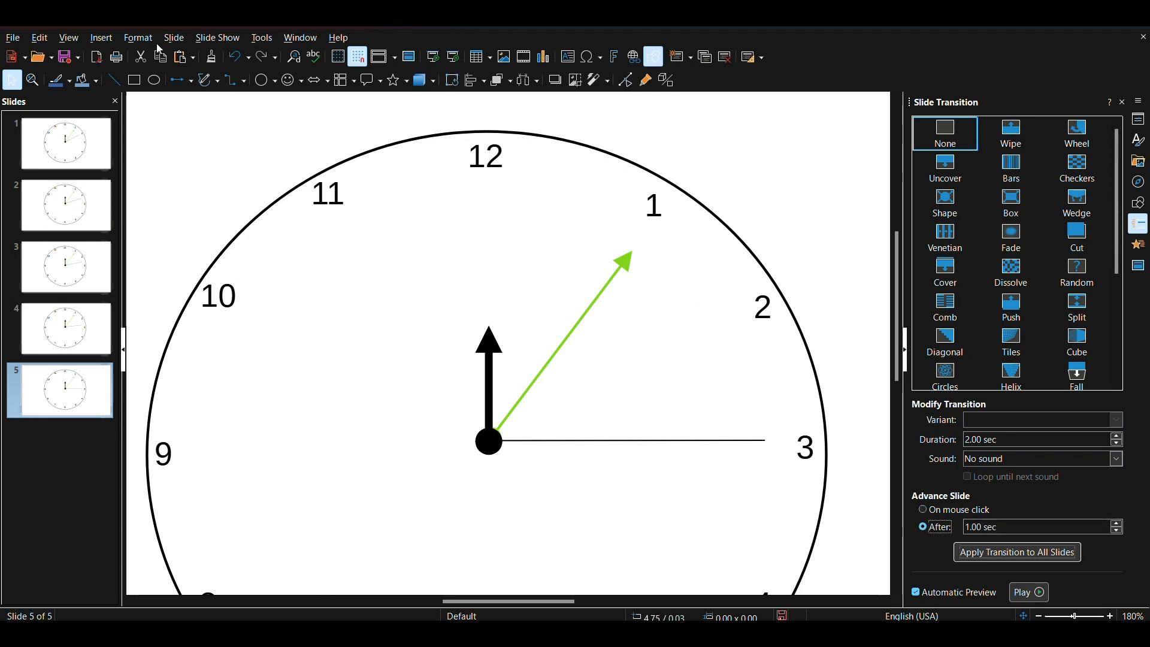
Play the slide show to check the thin hand's movement, and exit it at the end.
left_click(217, 37)
left_click(254, 52)
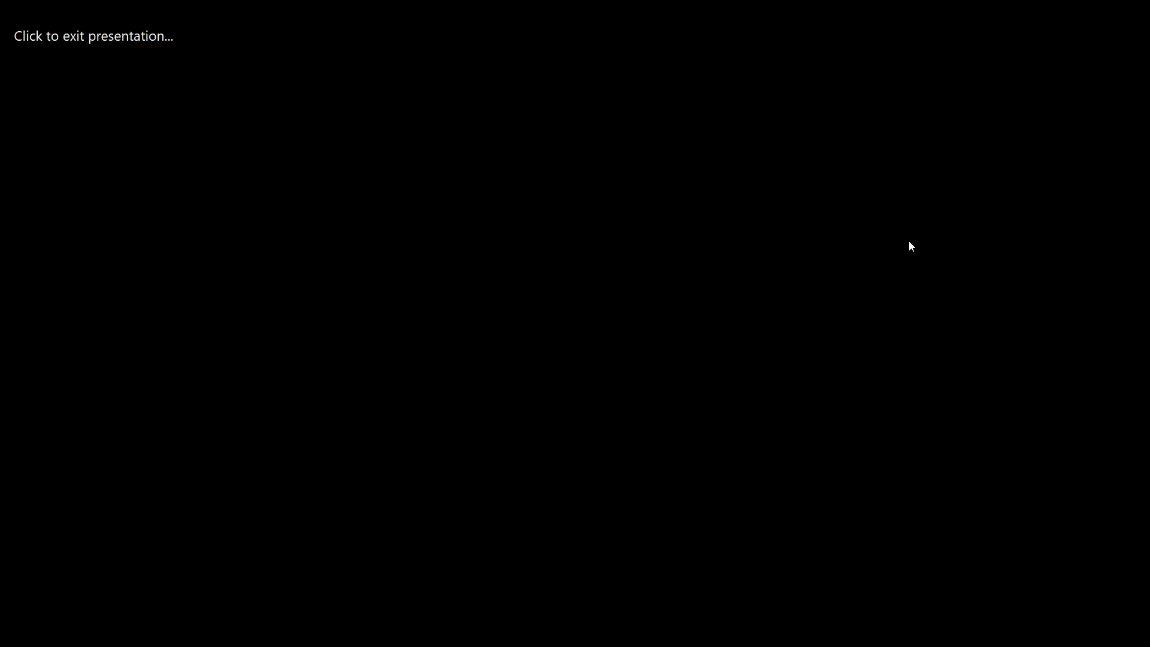
left_click(908, 242)
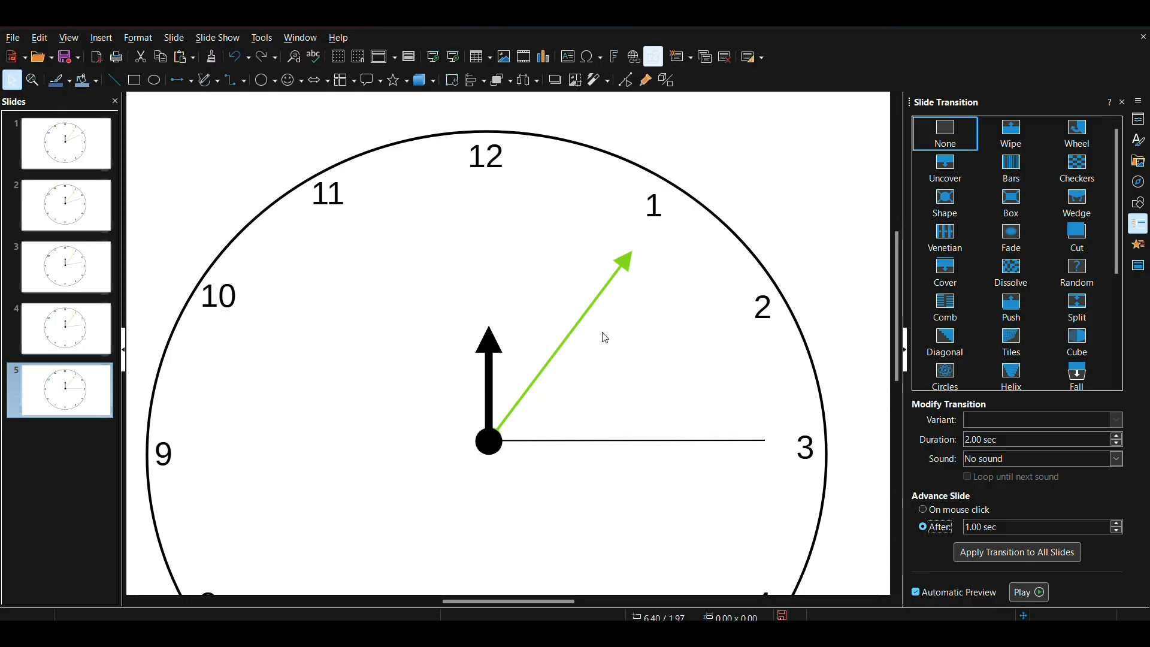
Narrow the slide transition sidebar and replay the slide show from the first slide.
left_click(575, 441)
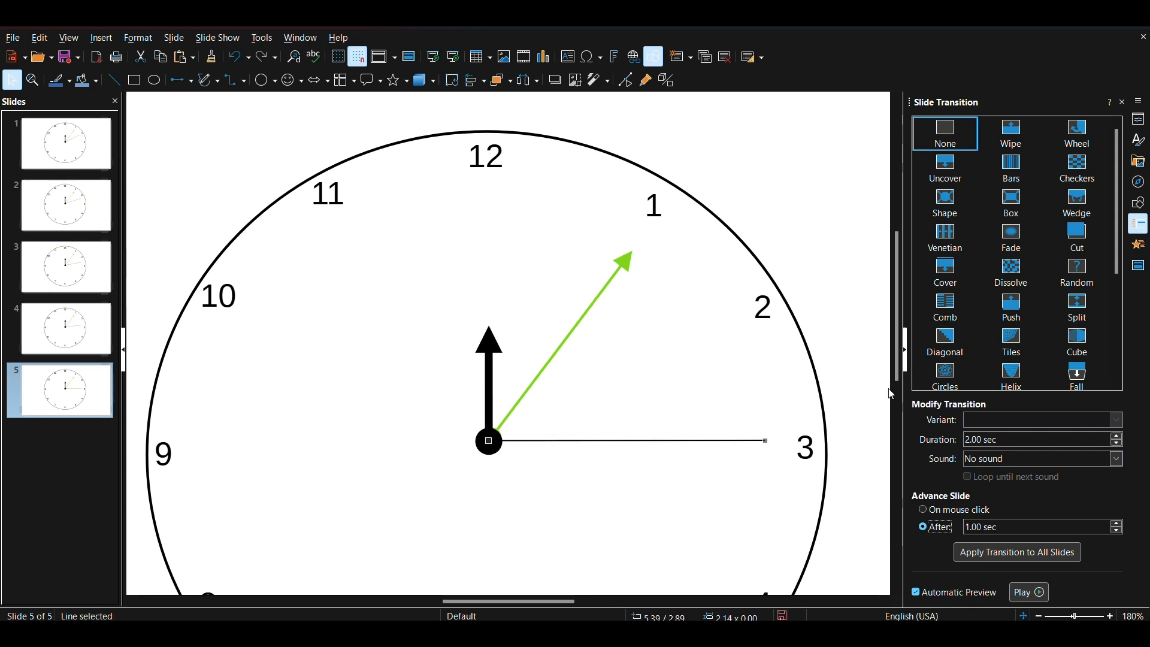
left_click_drag(907, 347, 1034, 346)
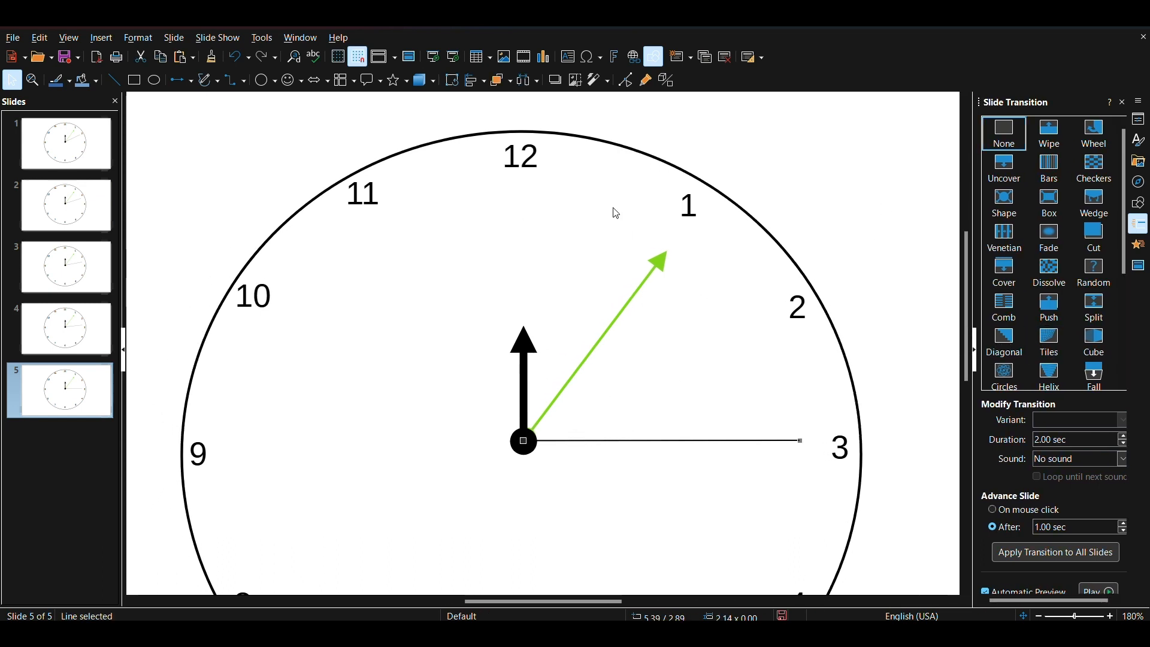
key("F5")
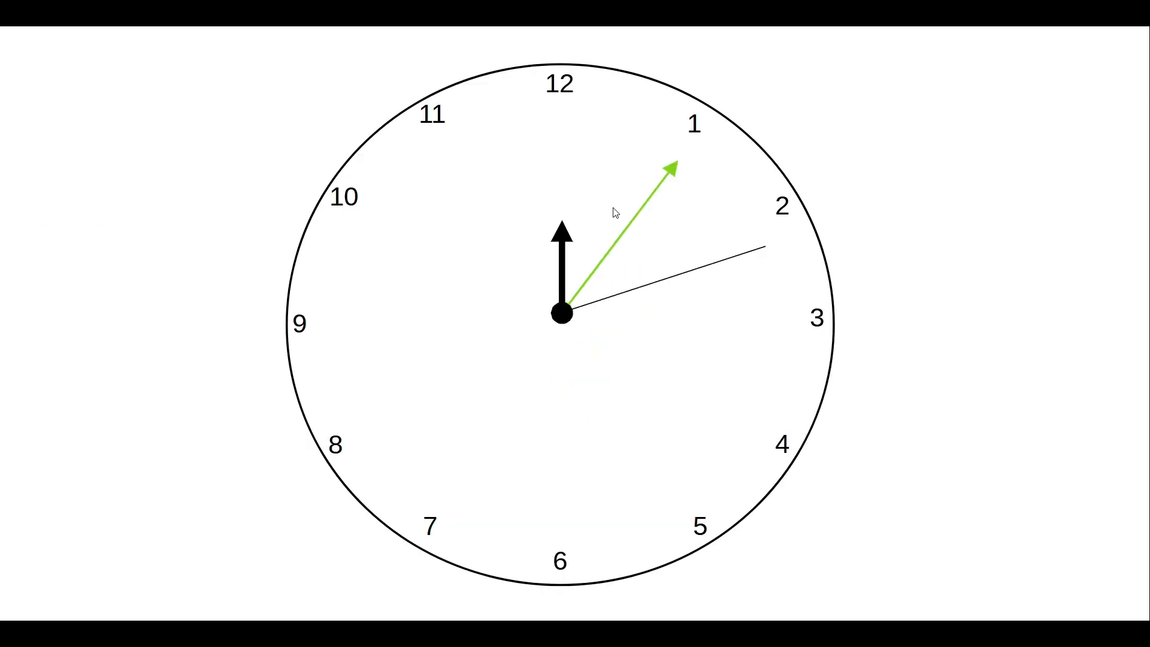